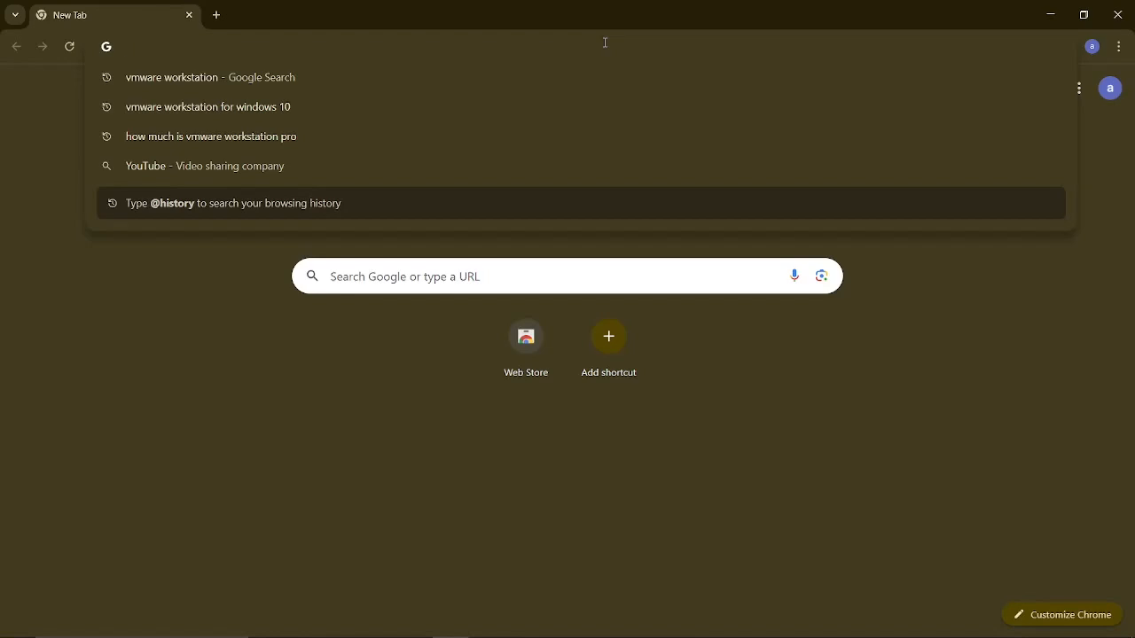
# Search Google for vmware workstation and open the VMware blog post about Workstation Pro being free for personal use in a new tab
pyautogui.click(313, 76)
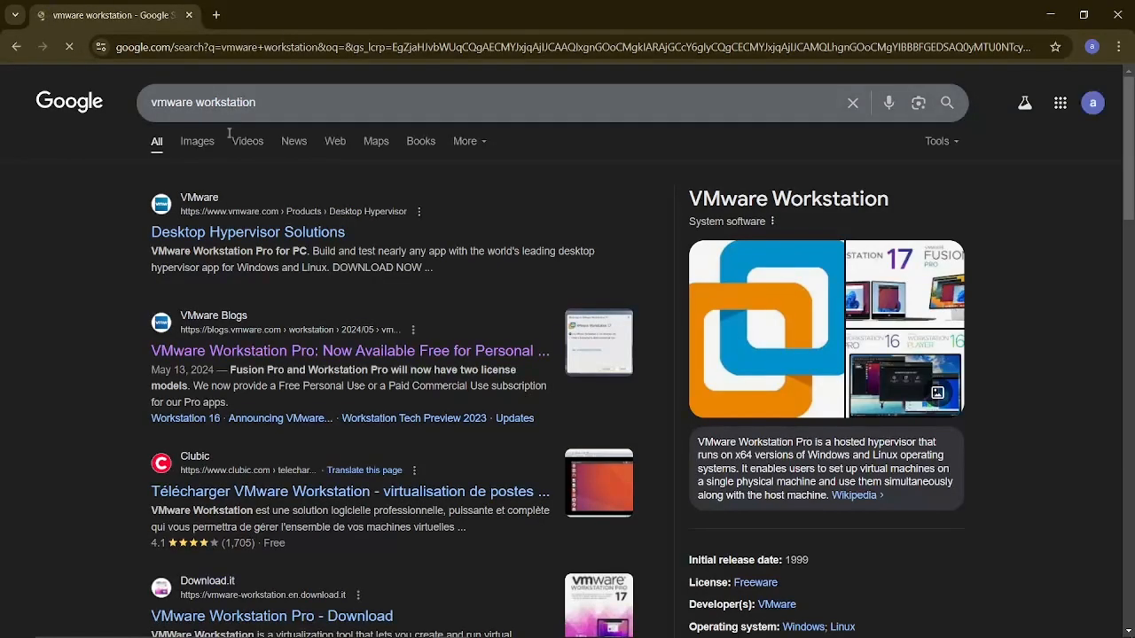
pyautogui.moveTo(149, 104); pyautogui.dragTo(303, 118)
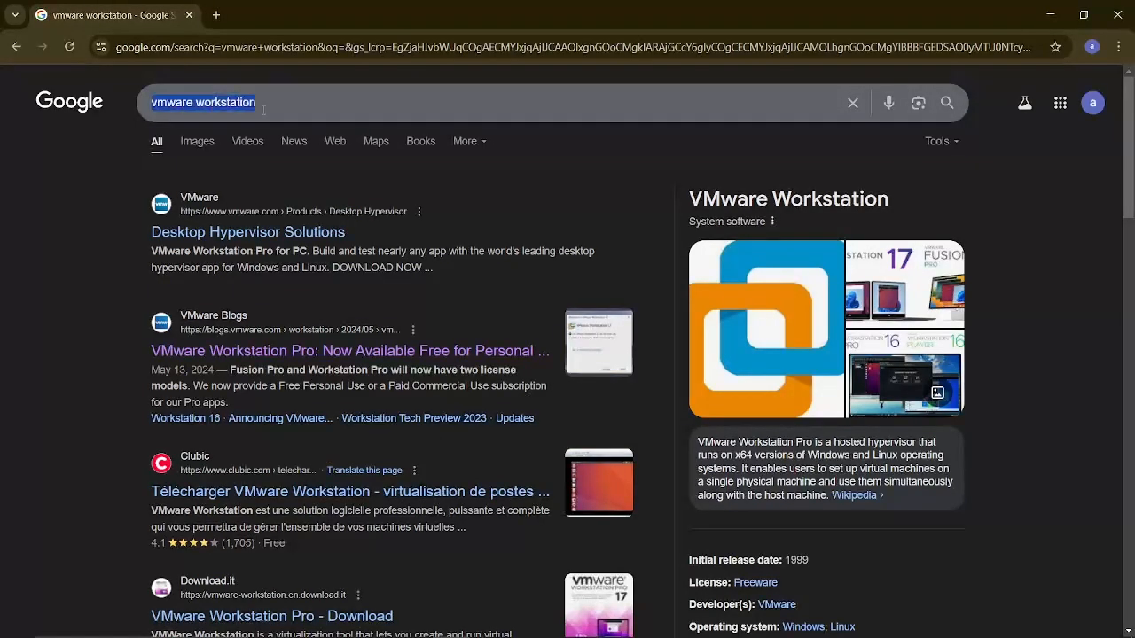
pyautogui.click(94, 234)
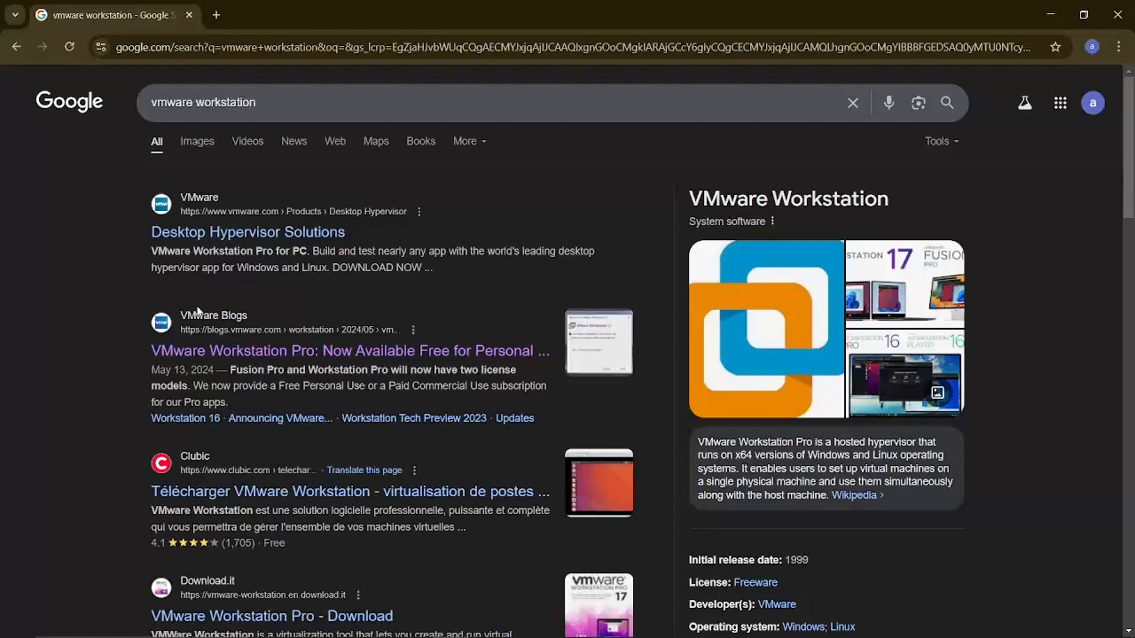
pyautogui.middleClick(260, 334)
pyautogui.click(323, 19)
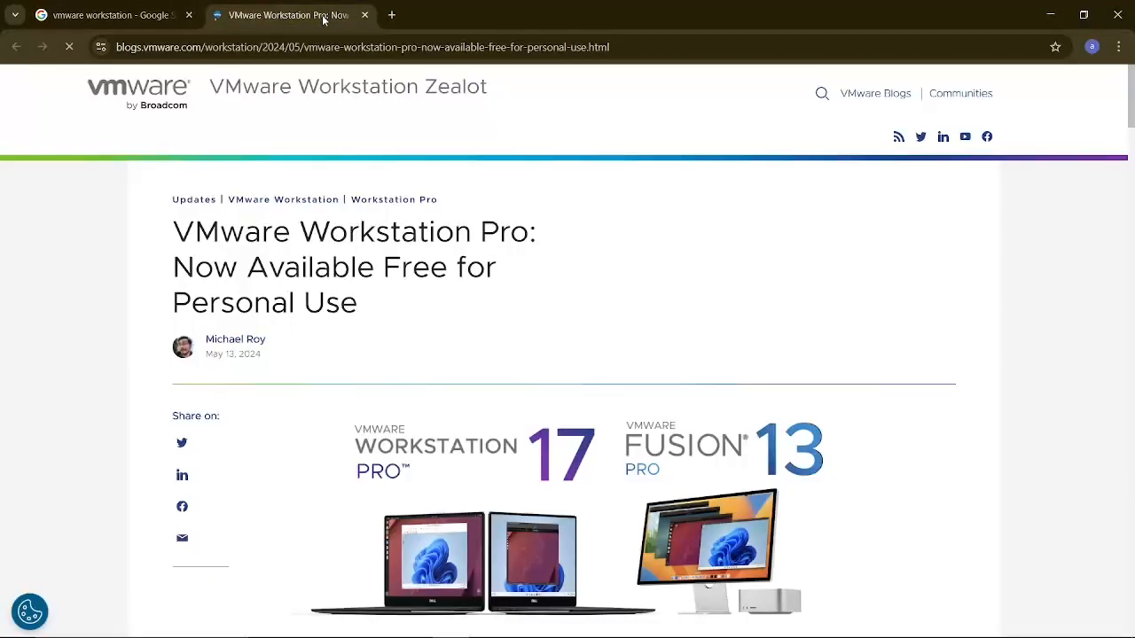
# Follow the VMware Workstation Pro Download link in the blog post to the Broadcom portal
pyautogui.scroll(-15, 475, 368)
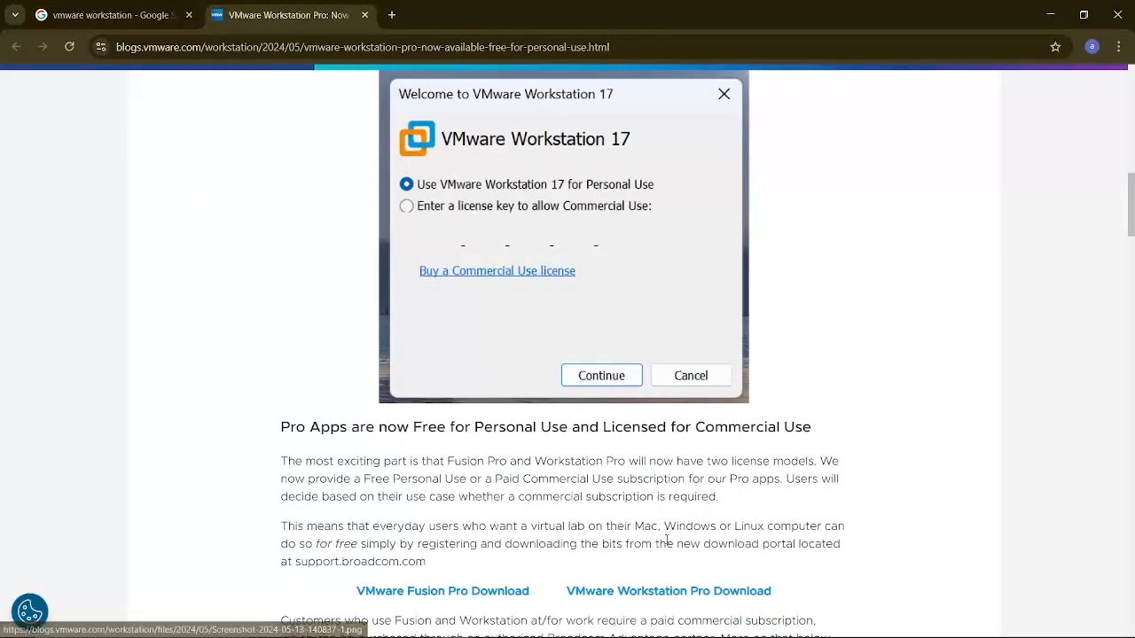
pyautogui.scroll(-2, 667, 541)
pyautogui.click(661, 462)
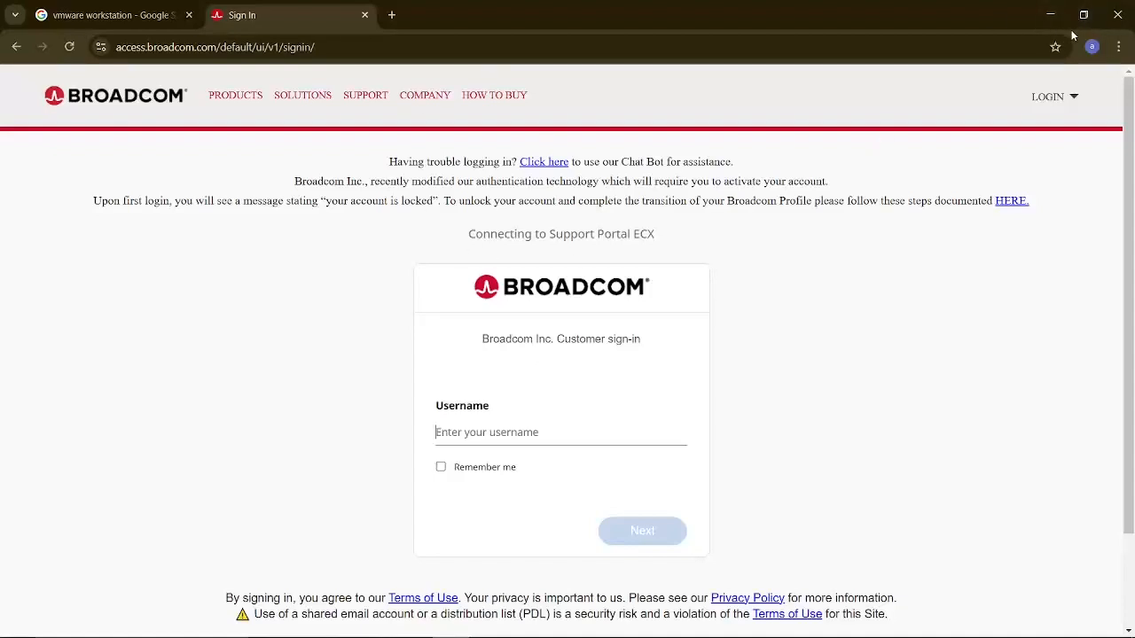
# Close the browser and launch VMware Workstation
pyautogui.click(1117, 19)
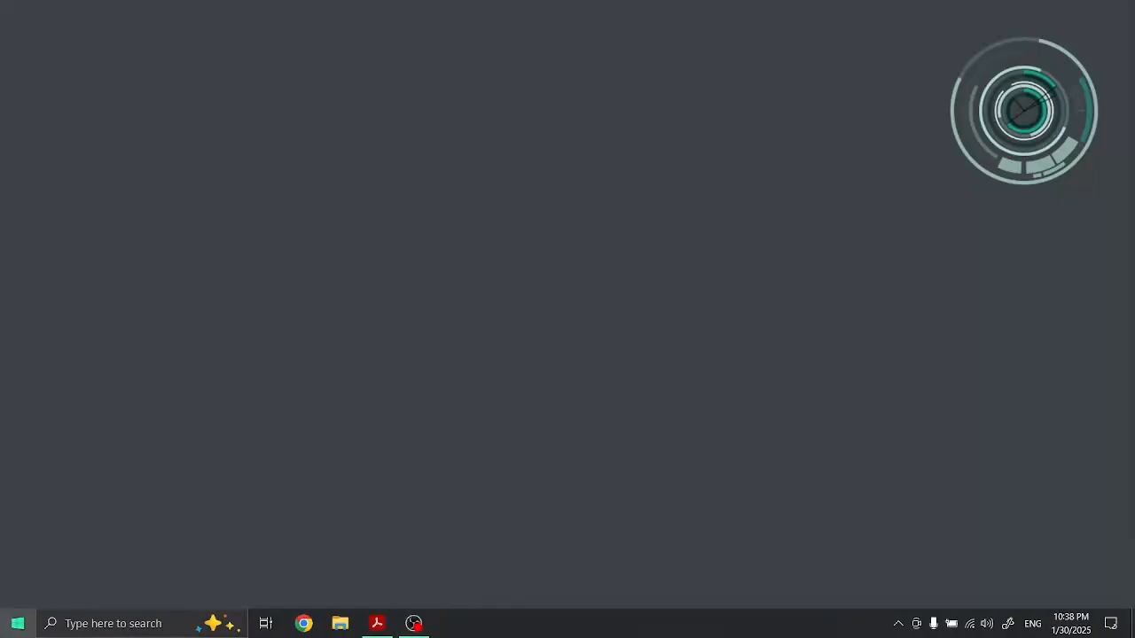
pyautogui.click(11, 629)
pyautogui.click(390, 296)
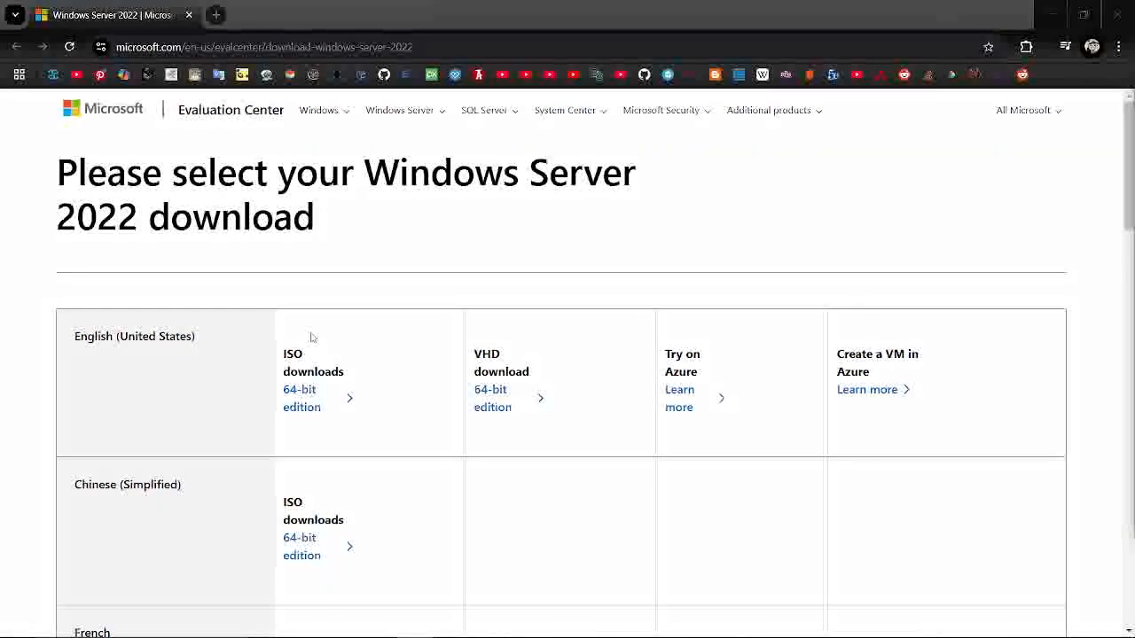
# Review the ISO download options by language on Microsoft's Windows Server 2022 evaluation page and return to VMware Workstation
pyautogui.moveTo(282, 356); pyautogui.dragTo(344, 373)
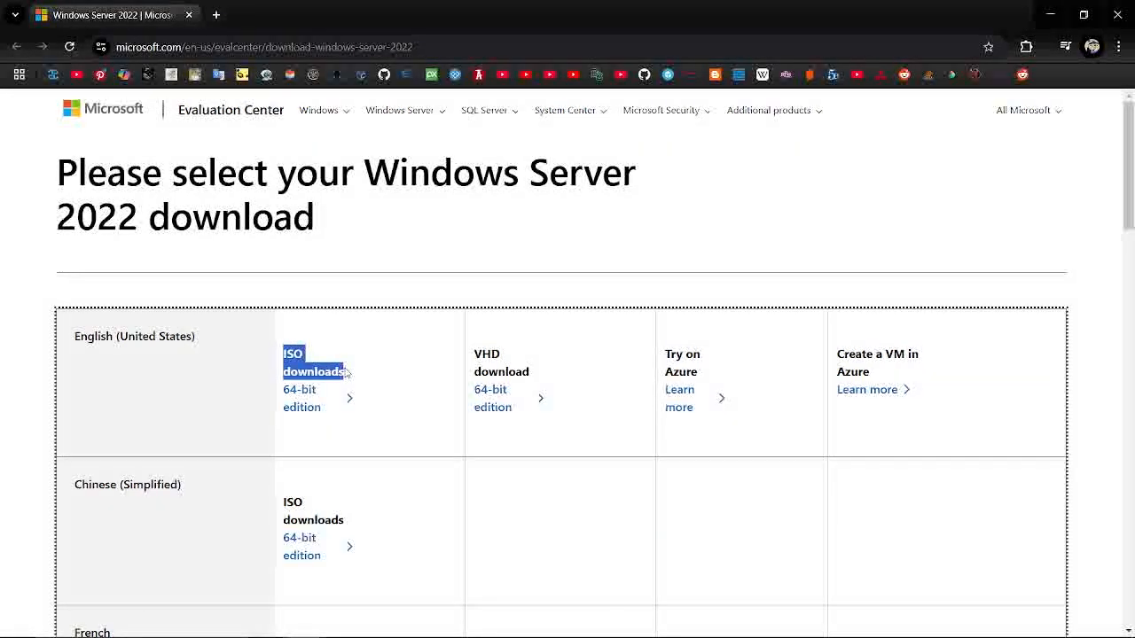
pyautogui.scroll(-2, 346, 373)
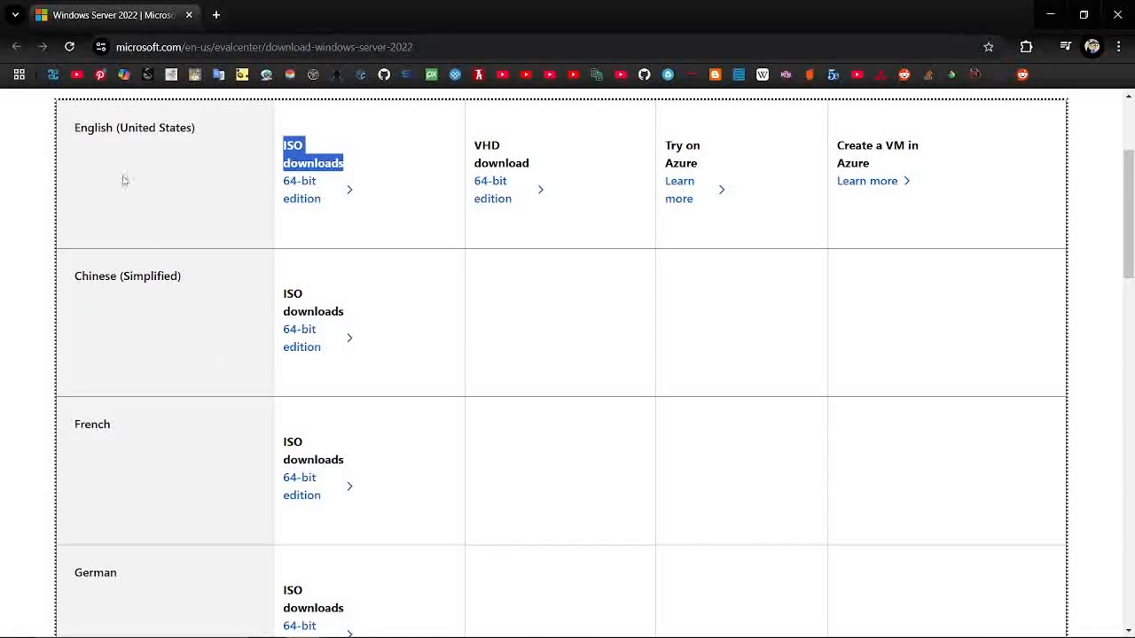
pyautogui.scroll(-8, 142, 324)
pyautogui.scroll(10, 142, 327)
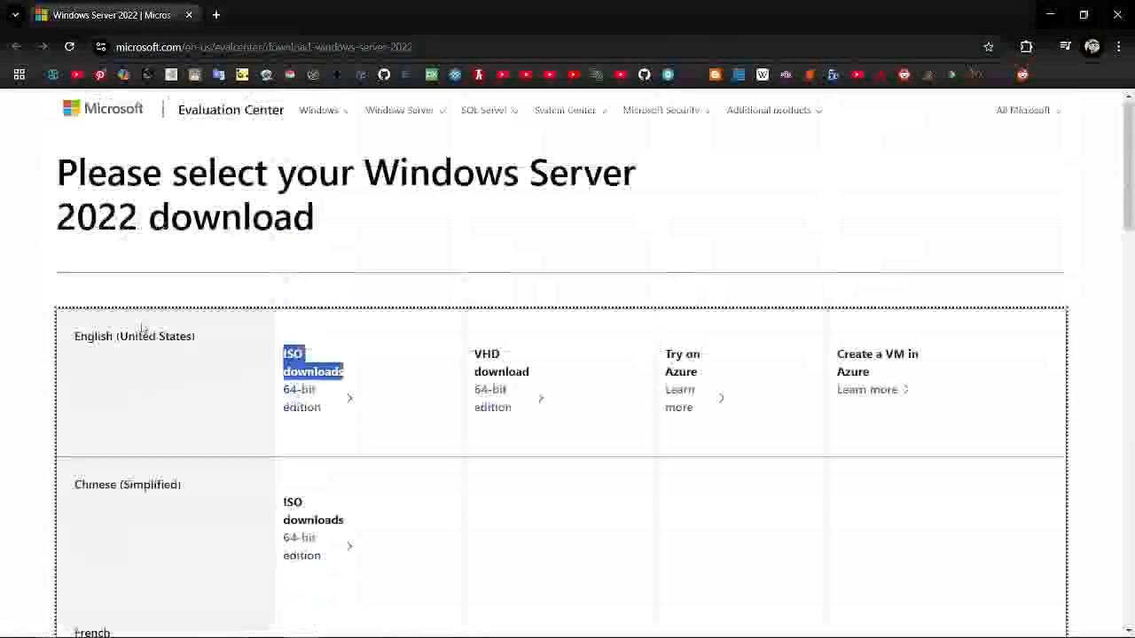
pyautogui.click(293, 436)
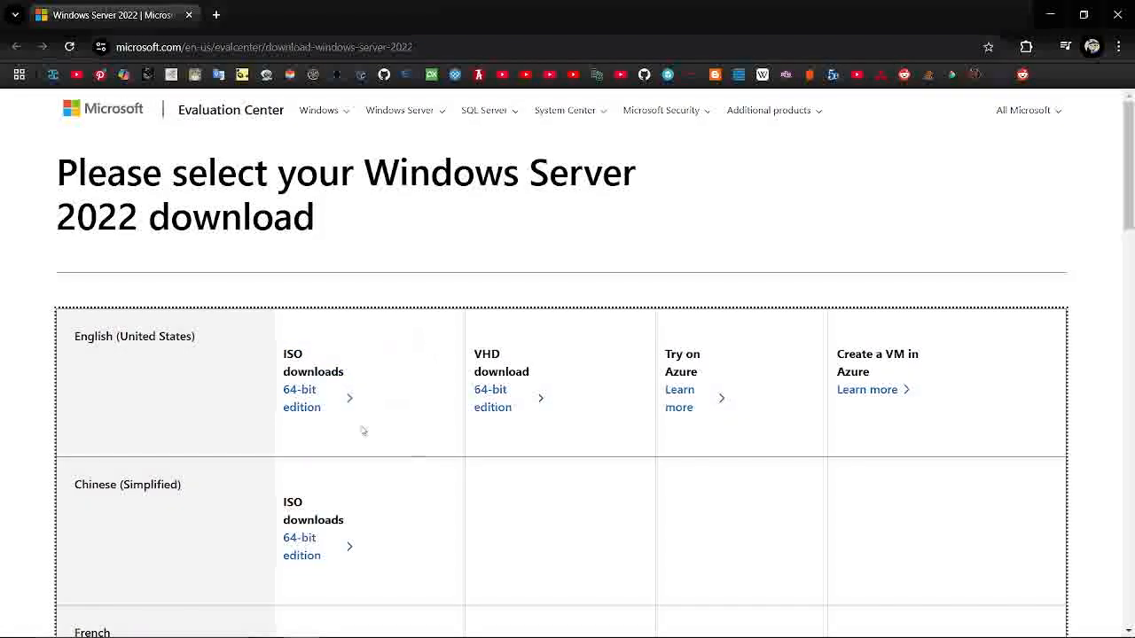
pyautogui.click(1038, 20)
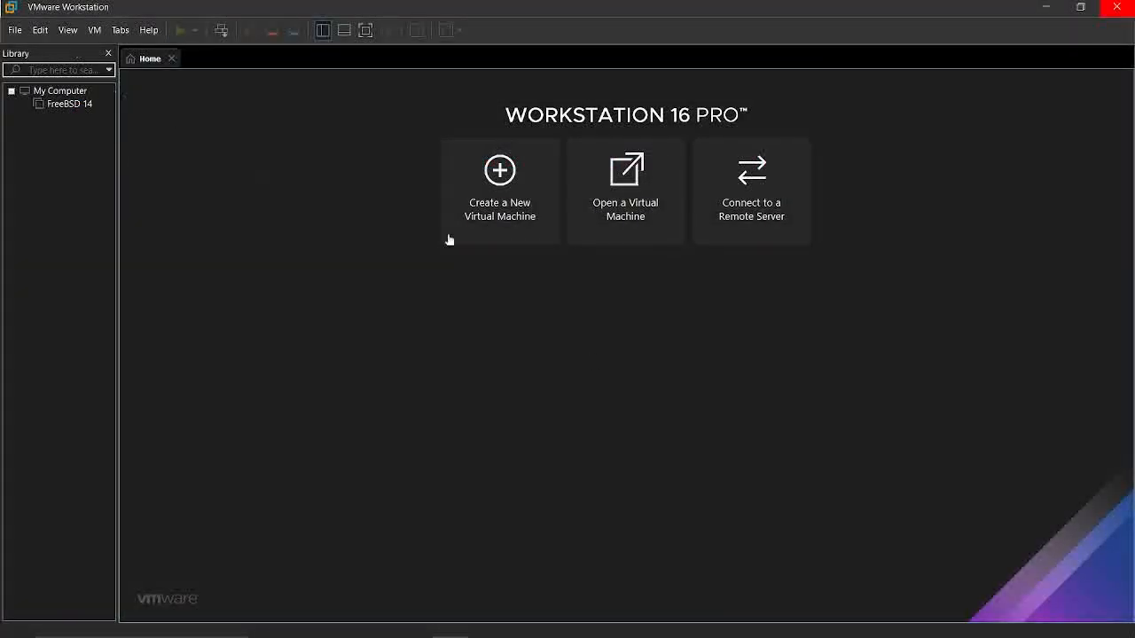
# Start a new virtual machine with the Typical configuration and use the SERVER_EVAL_x64FRE_en-us ISO from the Desktop as its installer image
pyautogui.click(470, 241)
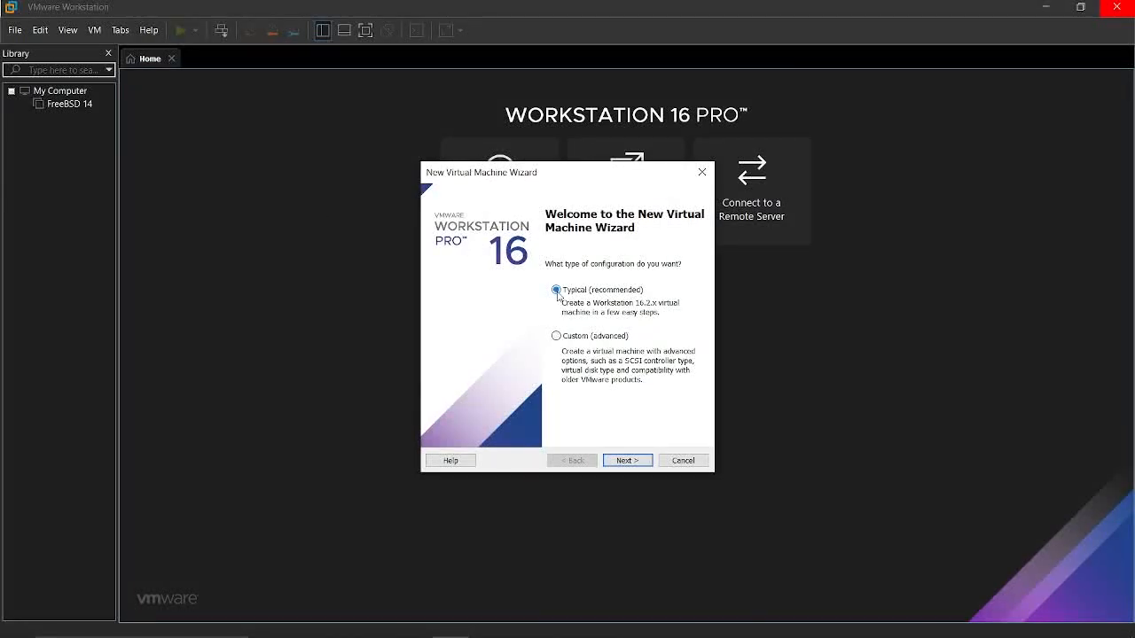
pyautogui.click(627, 462)
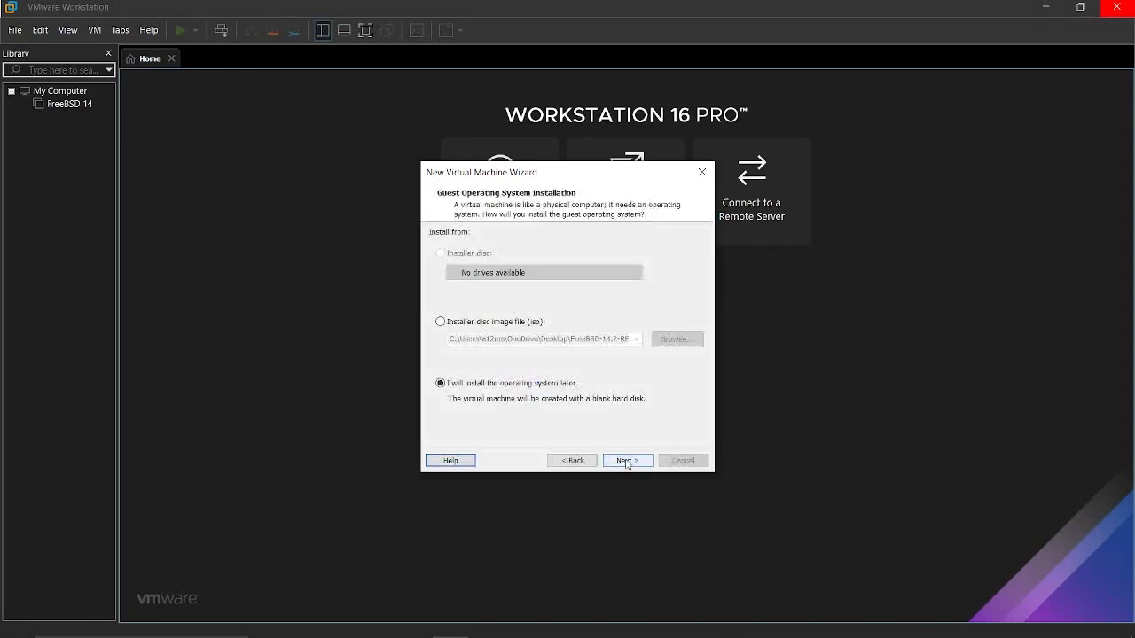
pyautogui.click(441, 323)
pyautogui.click(677, 338)
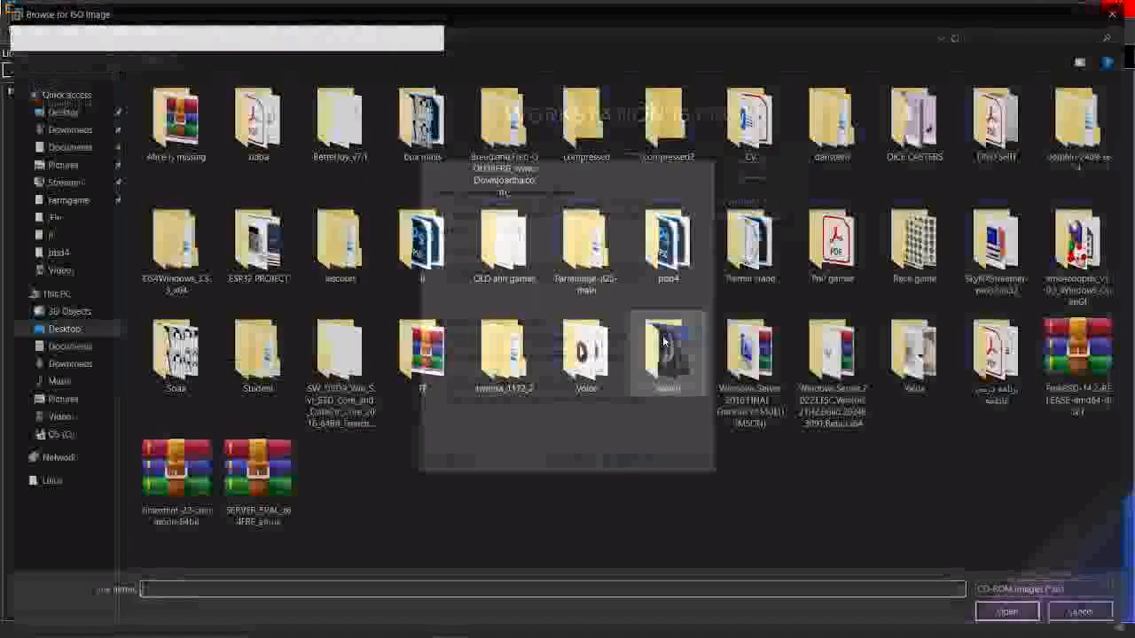
pyautogui.click(290, 495)
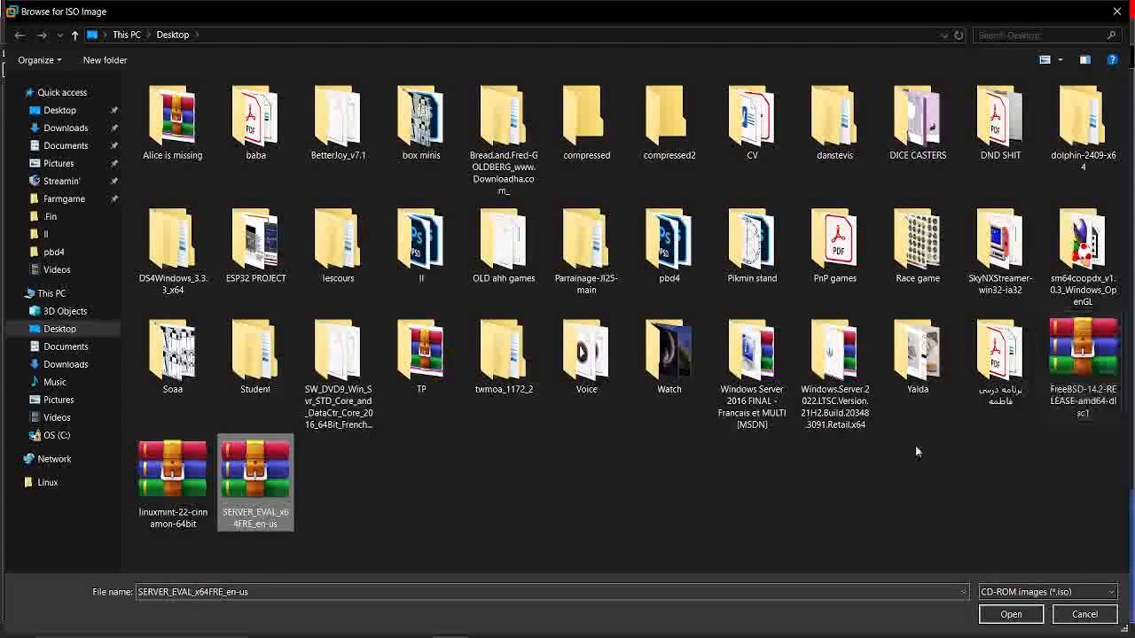
pyautogui.click(1009, 615)
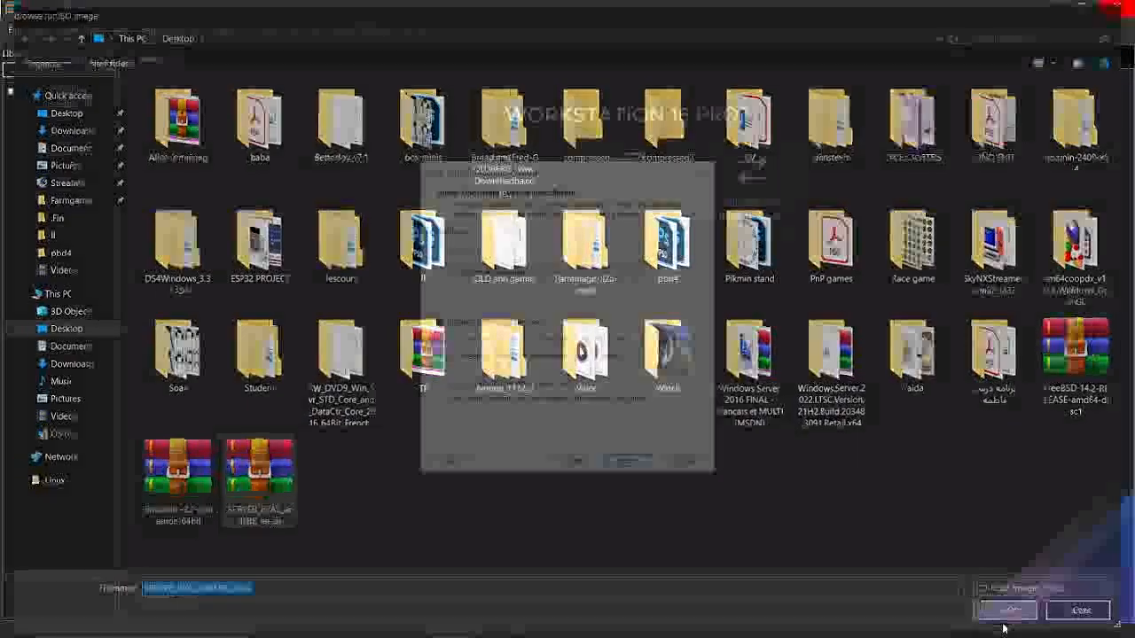
pyautogui.click(624, 460)
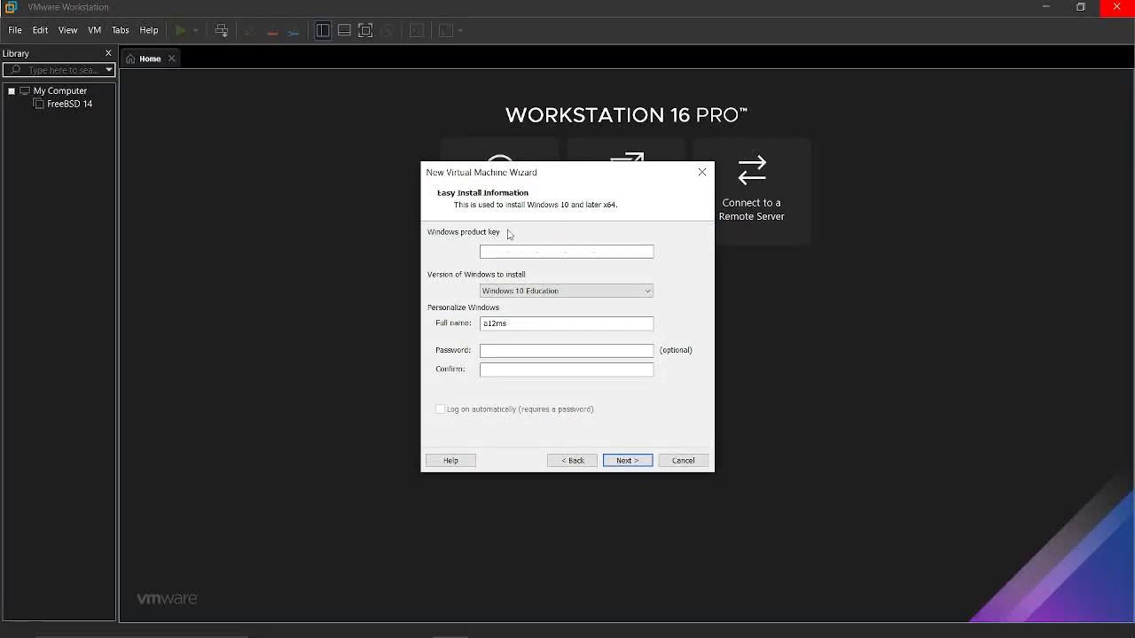
# Complete the Easy Install information with Windows 10 Education and the full name Windows, continuing without a product key
pyautogui.click(515, 293)
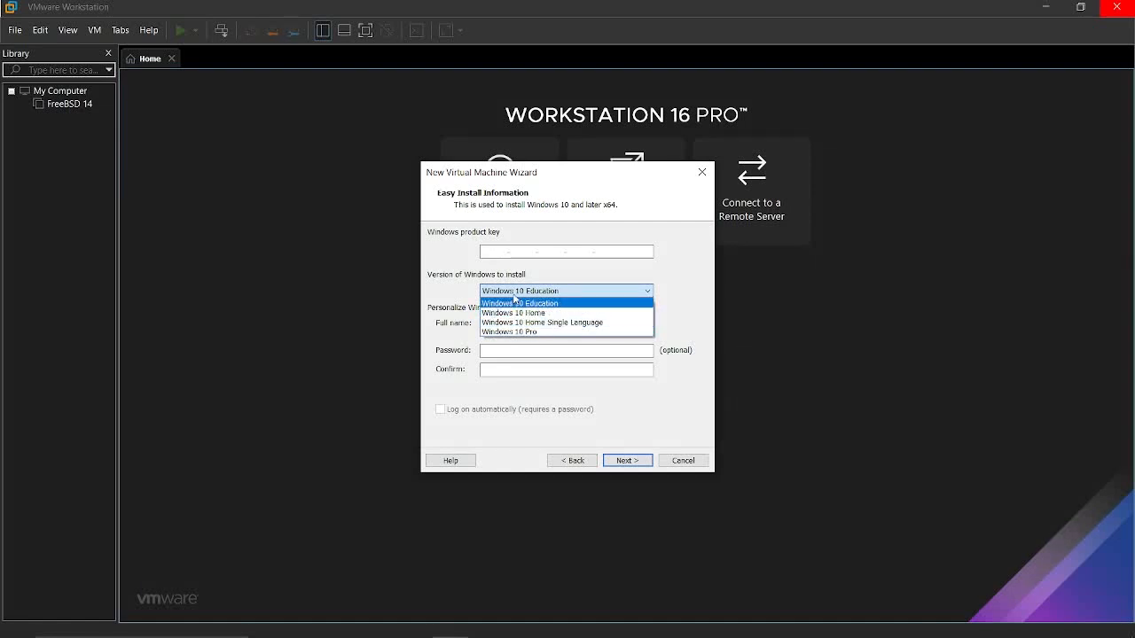
pyautogui.click(514, 301)
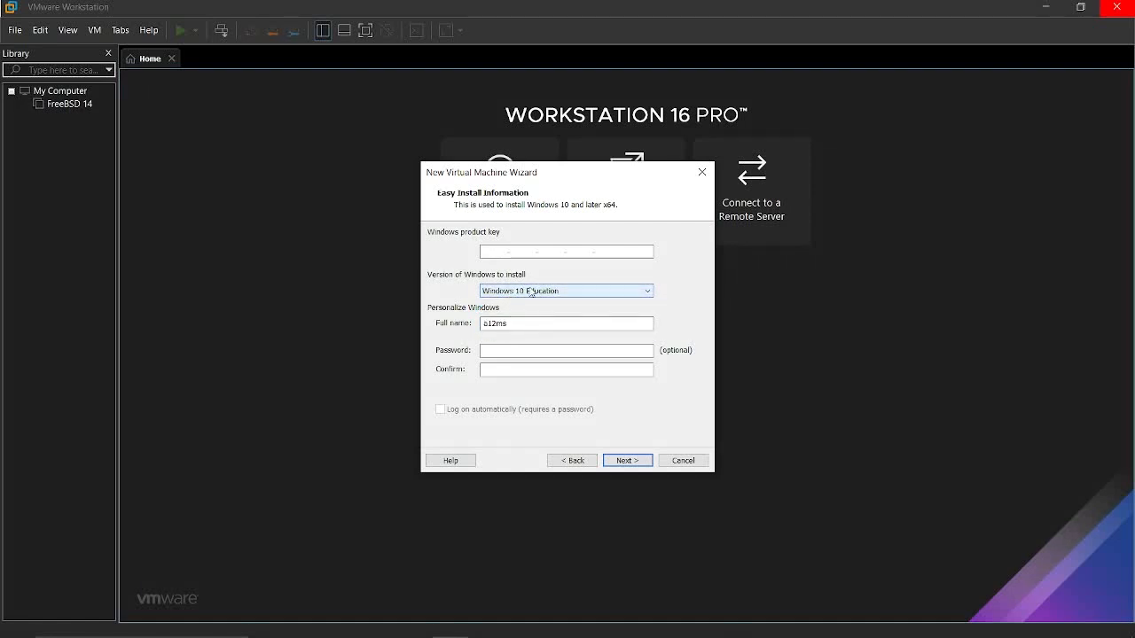
pyautogui.click(493, 324)
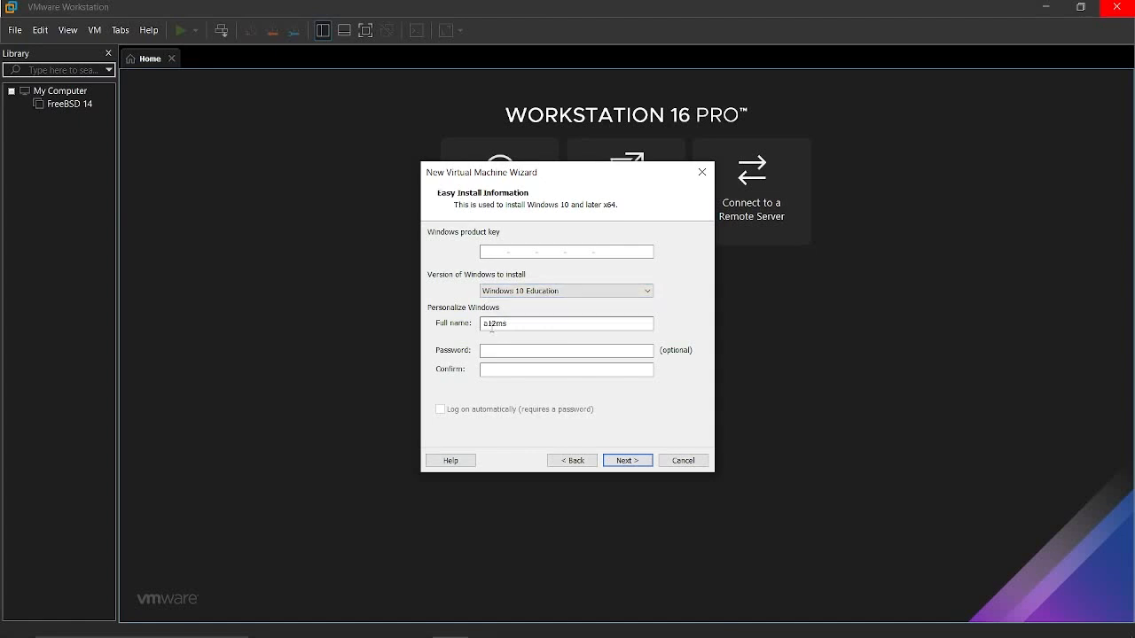
pyautogui.moveTo(553, 321); pyautogui.dragTo(402, 333)
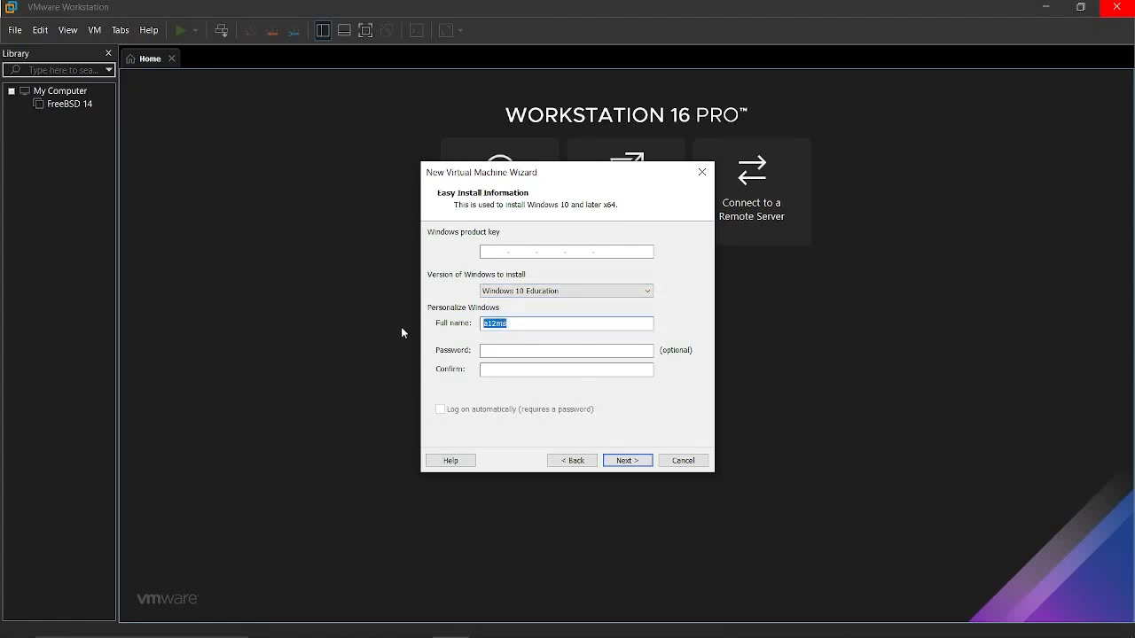
pyautogui.write('Widows Ufra')
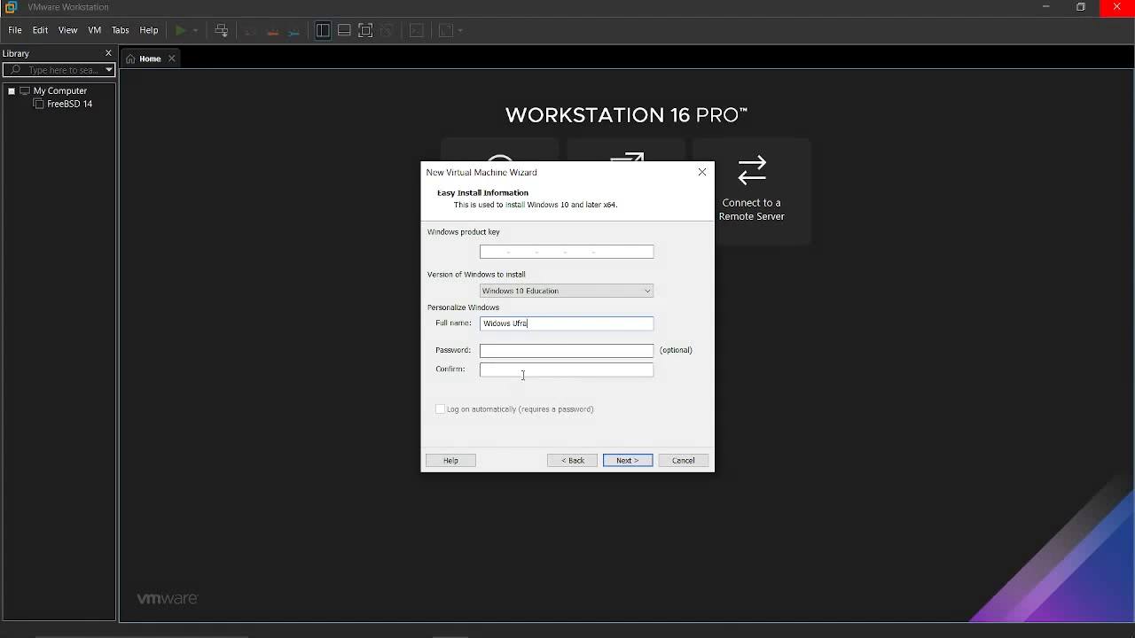
pyautogui.click(616, 461)
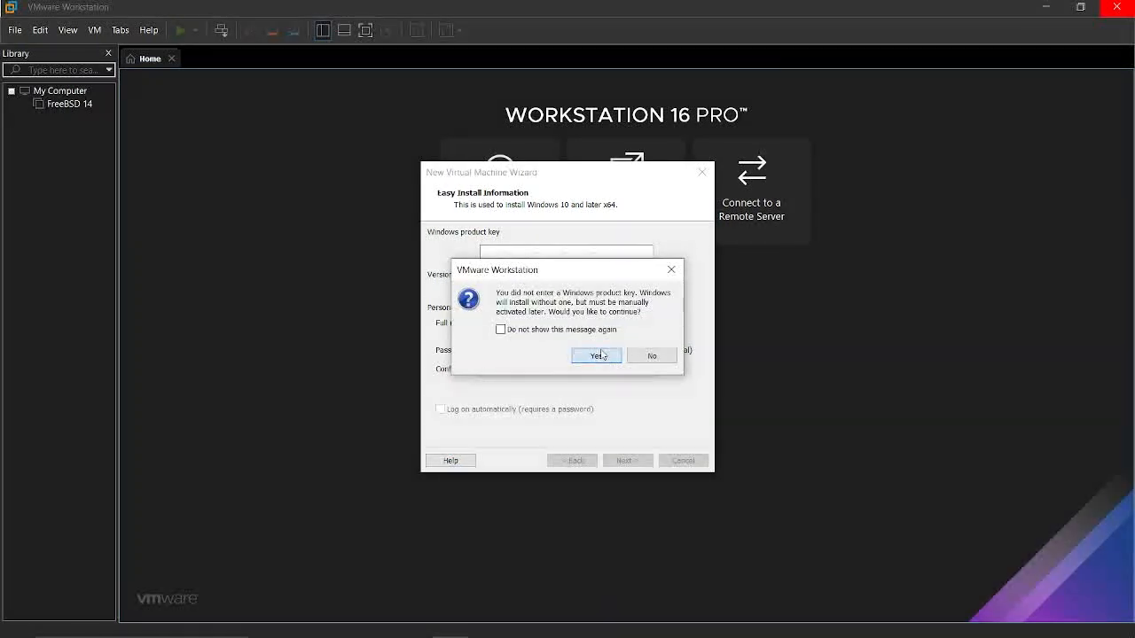
pyautogui.click(600, 356)
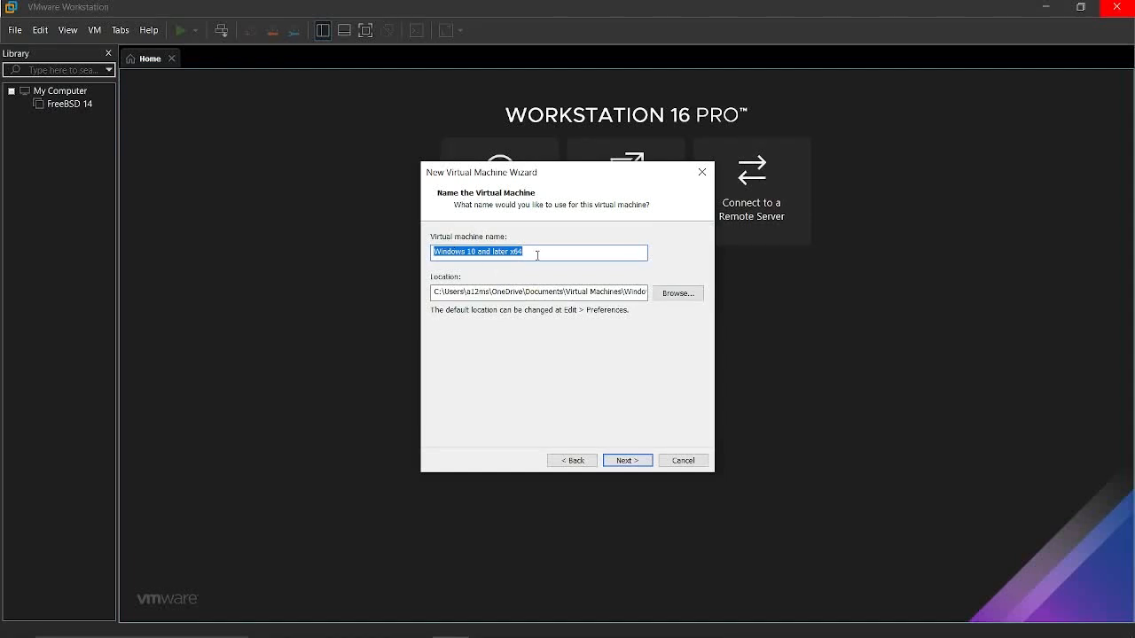
# Name the virtual machine Windows server and give it a 50 GB virtual disk split into multiple files
pyautogui.write('Windows server')
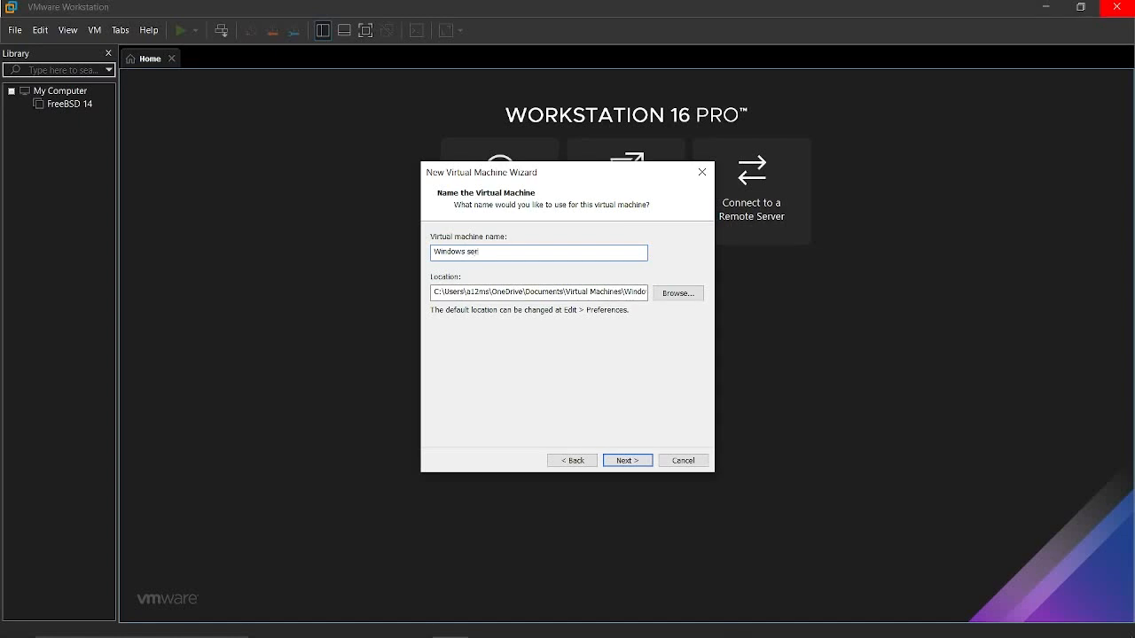
pyautogui.click(627, 461)
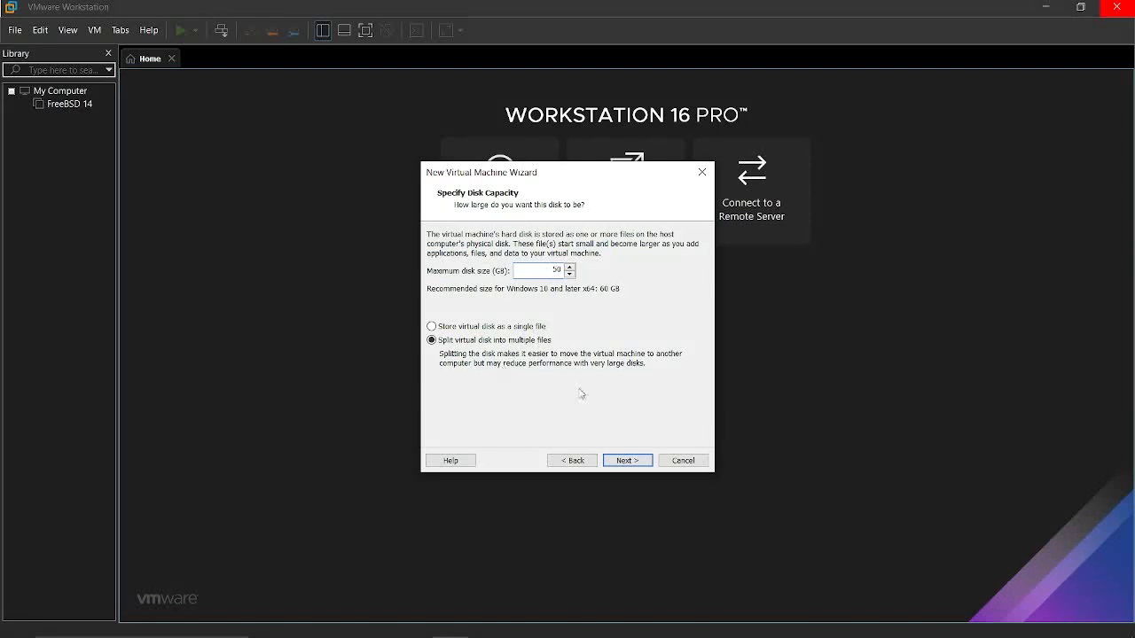
pyautogui.click(618, 460)
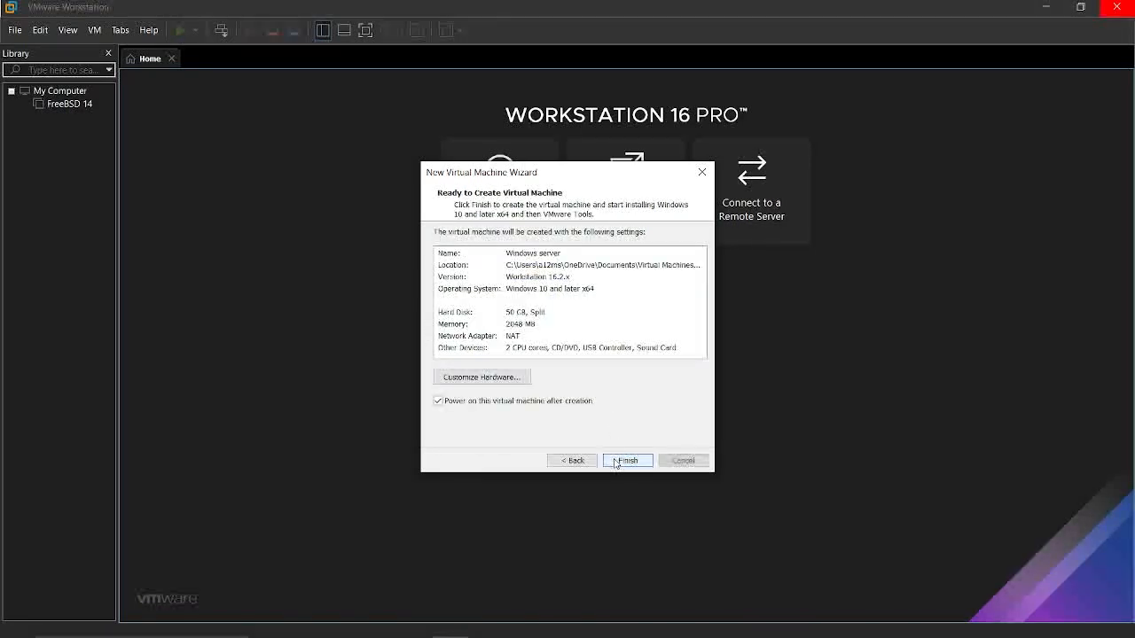
# Customize the hardware to 4096 MB of memory and finish creating the virtual machine, powering it on after creation
pyautogui.click(522, 379)
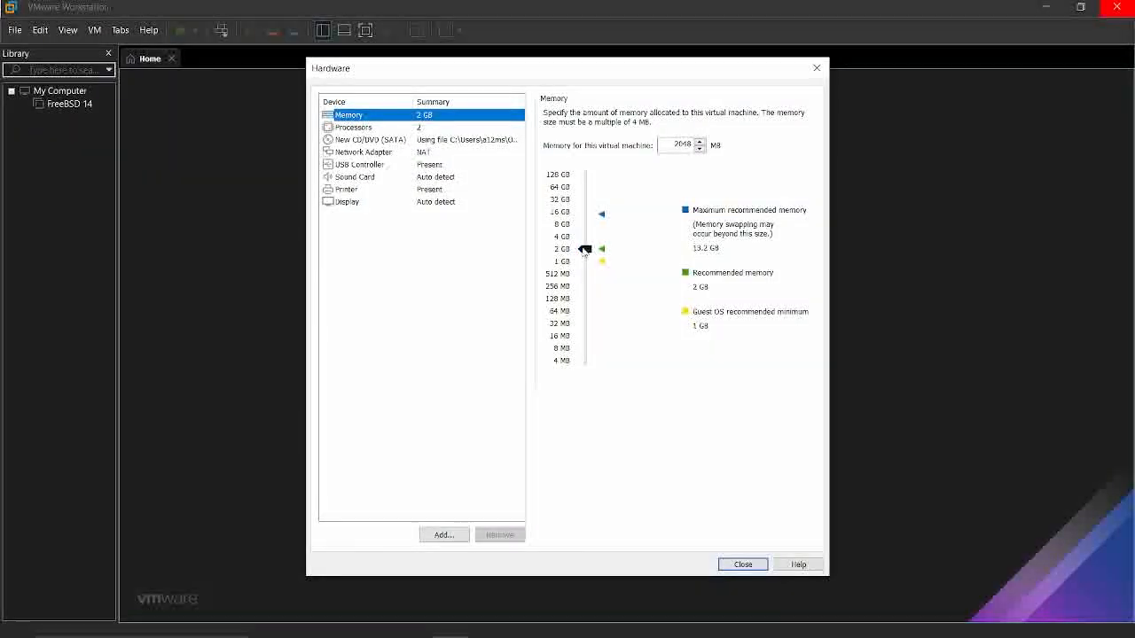
pyautogui.moveTo(585, 249)
pyautogui.mouseDown()
pyautogui.moveTo(586, 268)
pyautogui.moveTo(586, 245)
pyautogui.mouseUp()
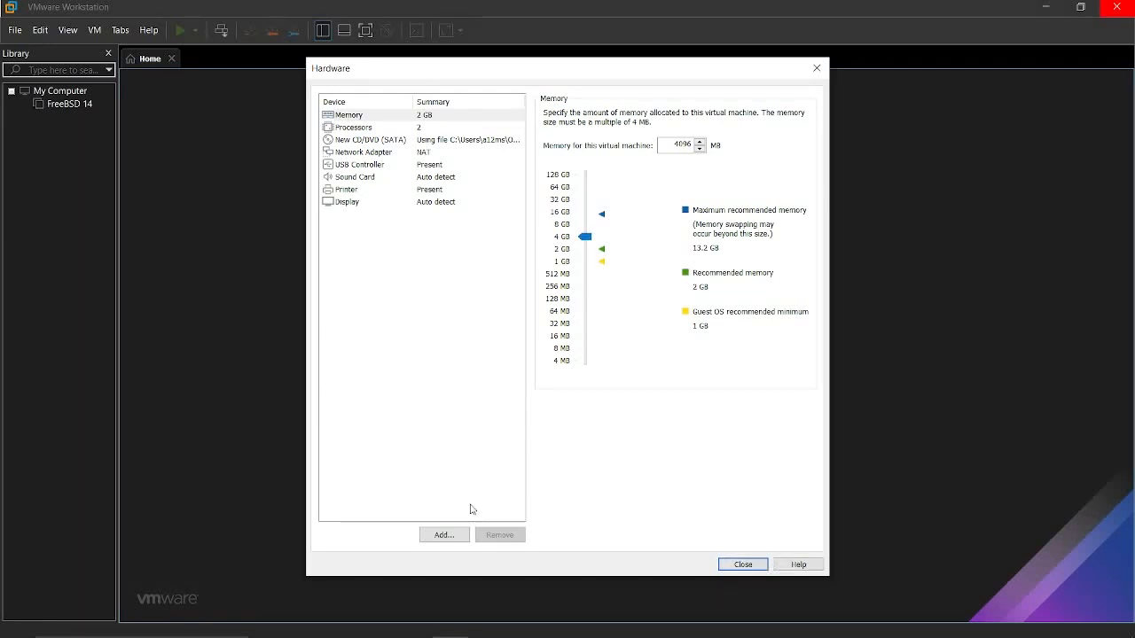
pyautogui.click(816, 69)
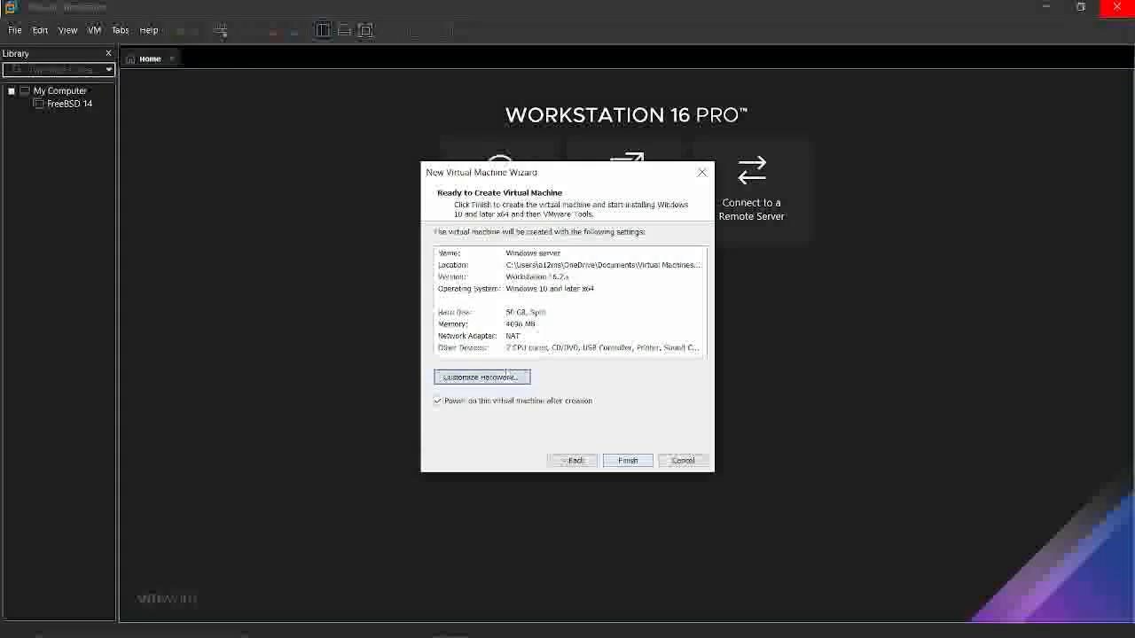
pyautogui.click(645, 462)
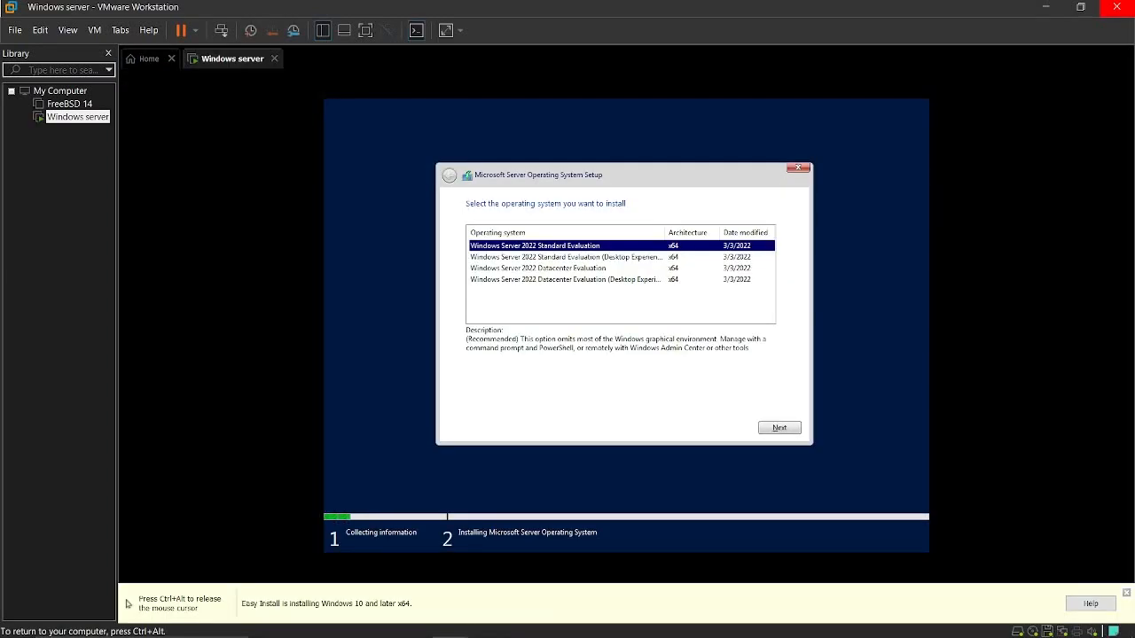
# Choose Windows Server 2022 Standard Evaluation (Desktop Experience) as the operating system to install and continue the setup
pyautogui.hotkey('ctrl', 'alt')
pyautogui.click(584, 162)
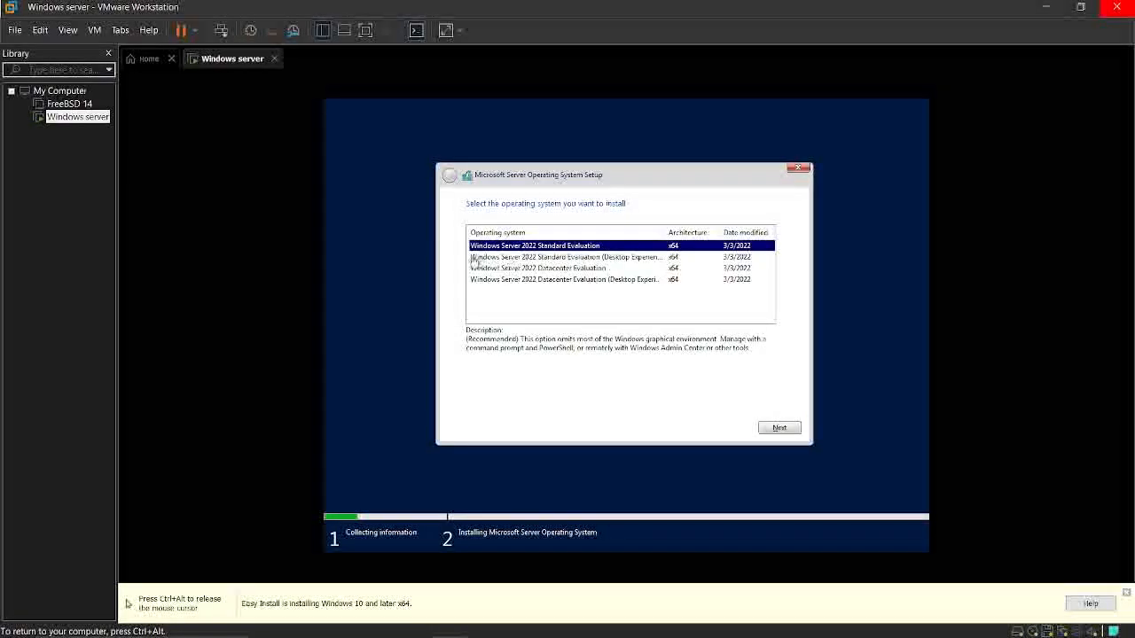
pyautogui.click(553, 257)
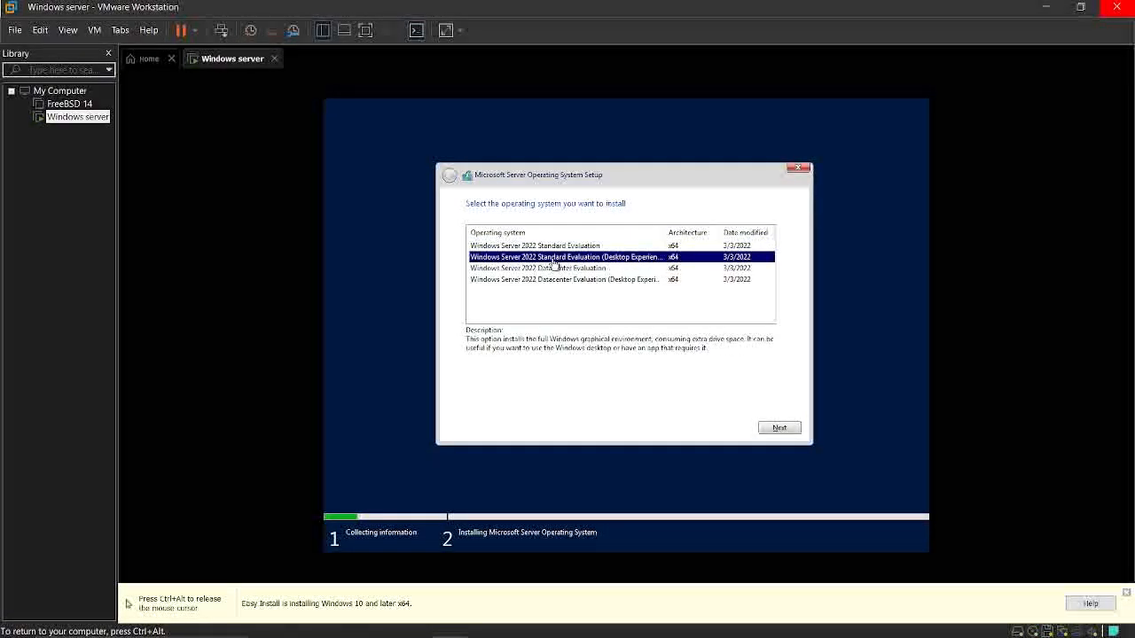
pyautogui.click(775, 431)
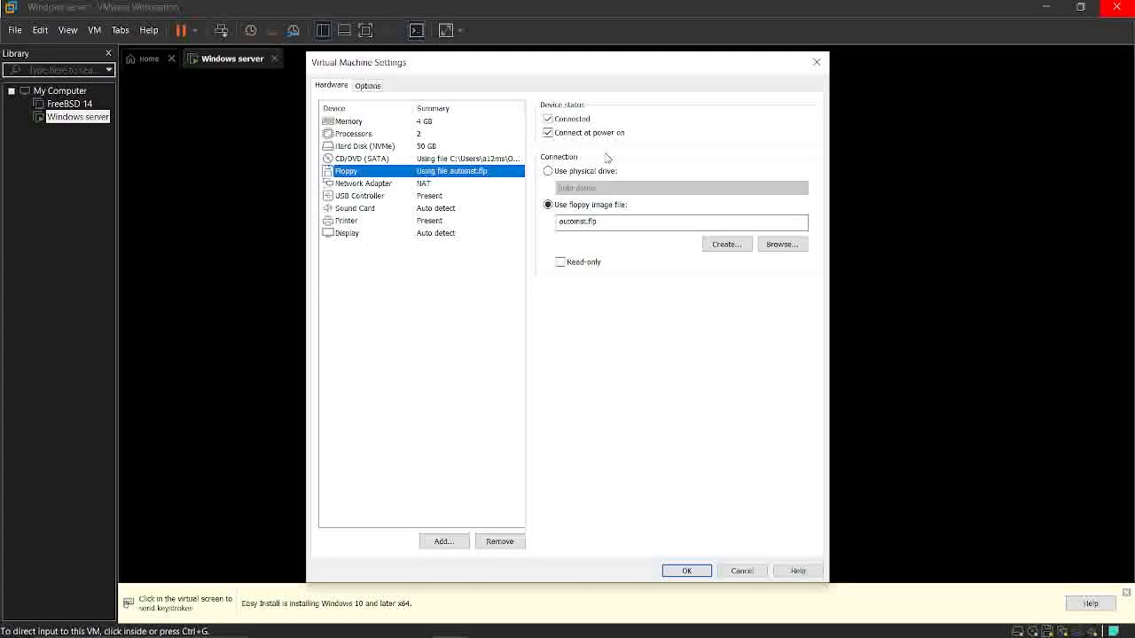
# Disconnect the virtual machine's floppy drive and turn off its connection at power on
pyautogui.click(548, 119)
pyautogui.click(548, 133)
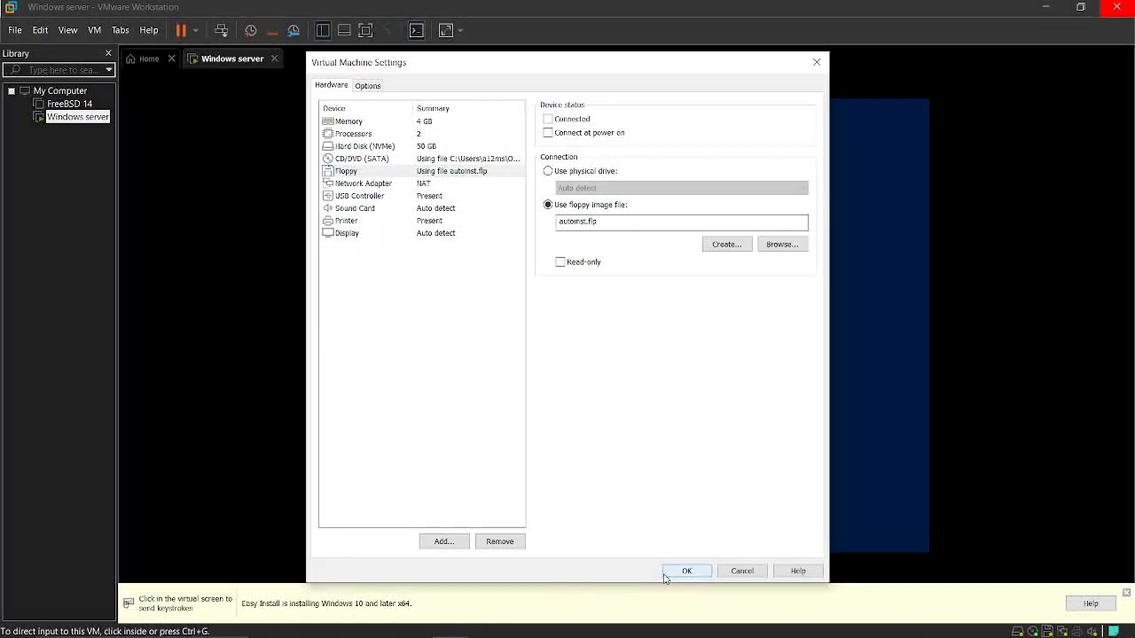
pyautogui.click(685, 571)
pyautogui.click(782, 185)
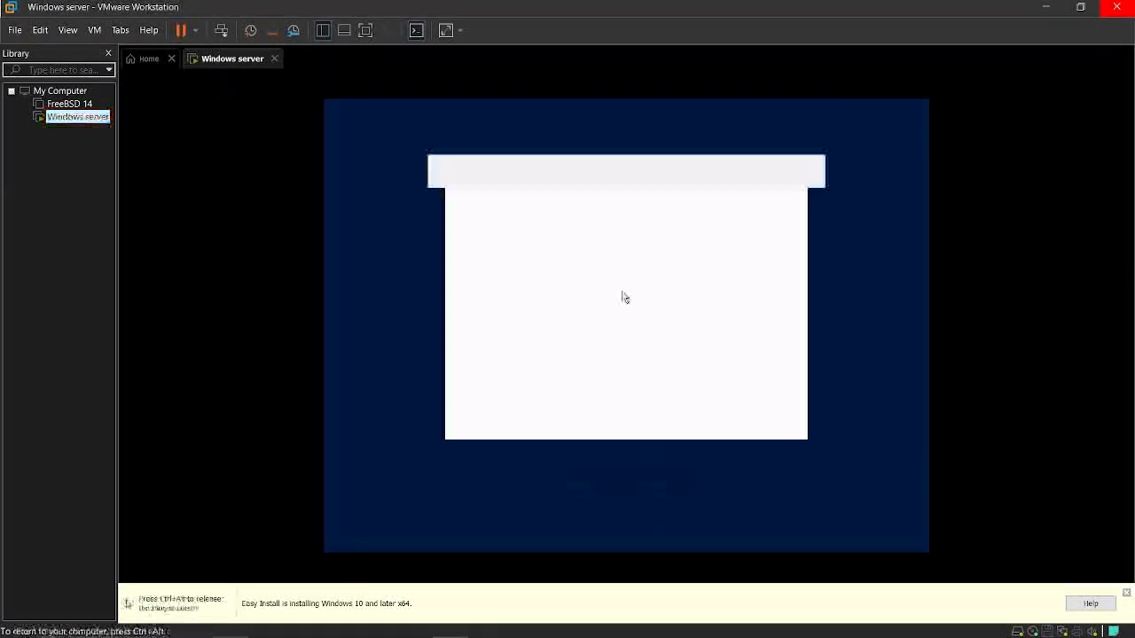
# Continue the setup with English (United States) as the language and time format and US as the keyboard layout
pyautogui.click(645, 300)
pyautogui.click(644, 304)
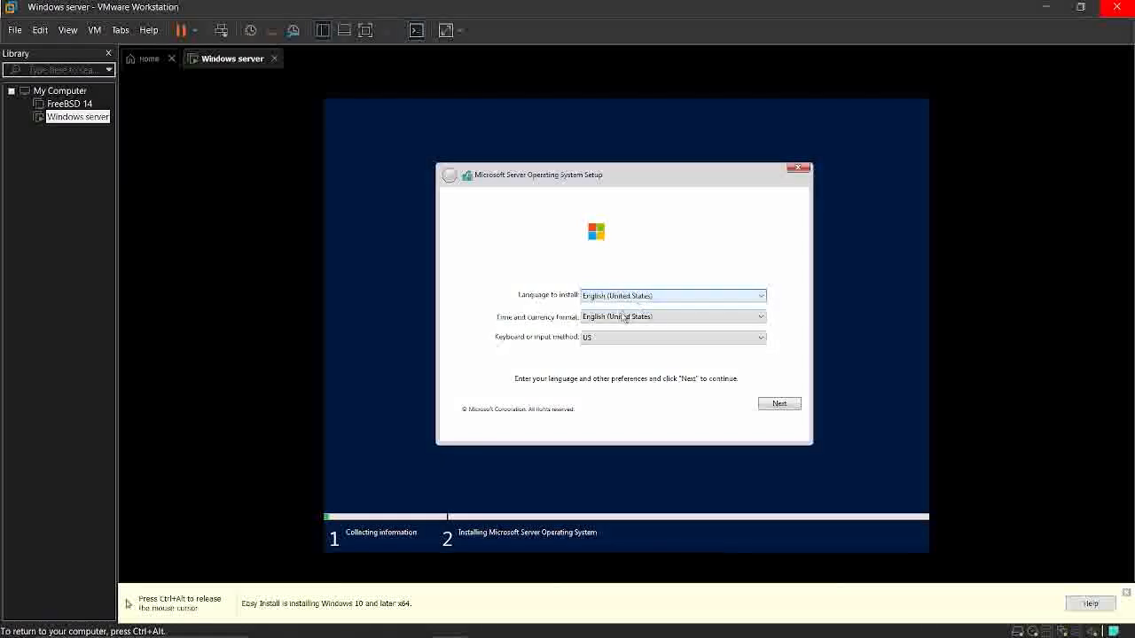
pyautogui.click(622, 317)
pyautogui.click(534, 315)
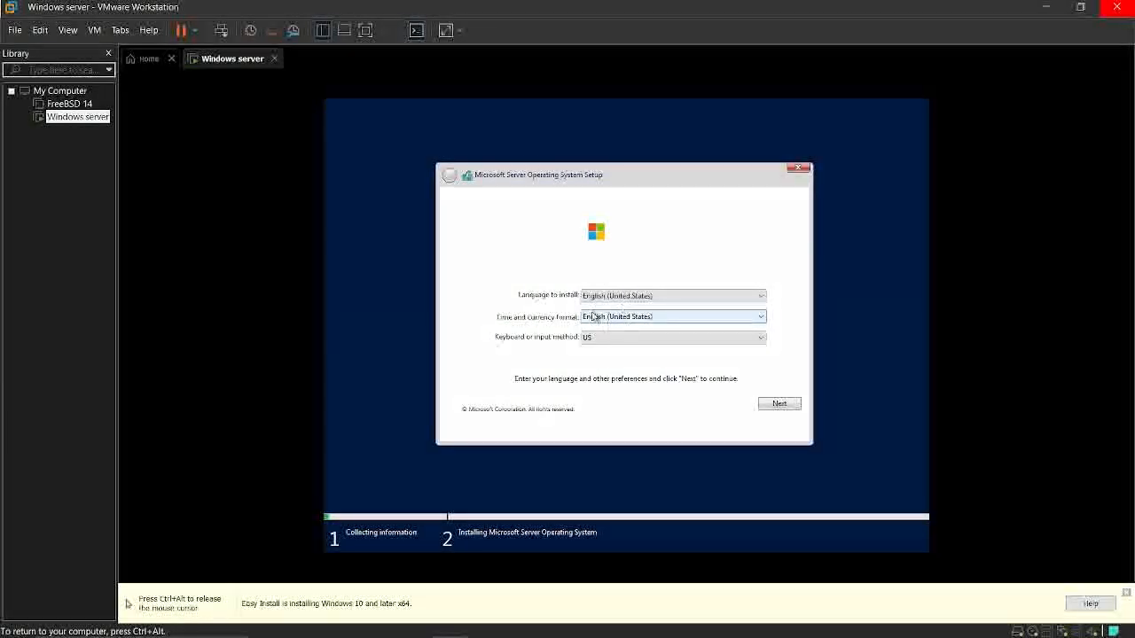
pyautogui.click(783, 405)
# Start a custom installation of Windows Server 2022 Standard Evaluation (Desktop Experience) on Drive 0's unallocated space, accepting the license terms
pyautogui.click(610, 257)
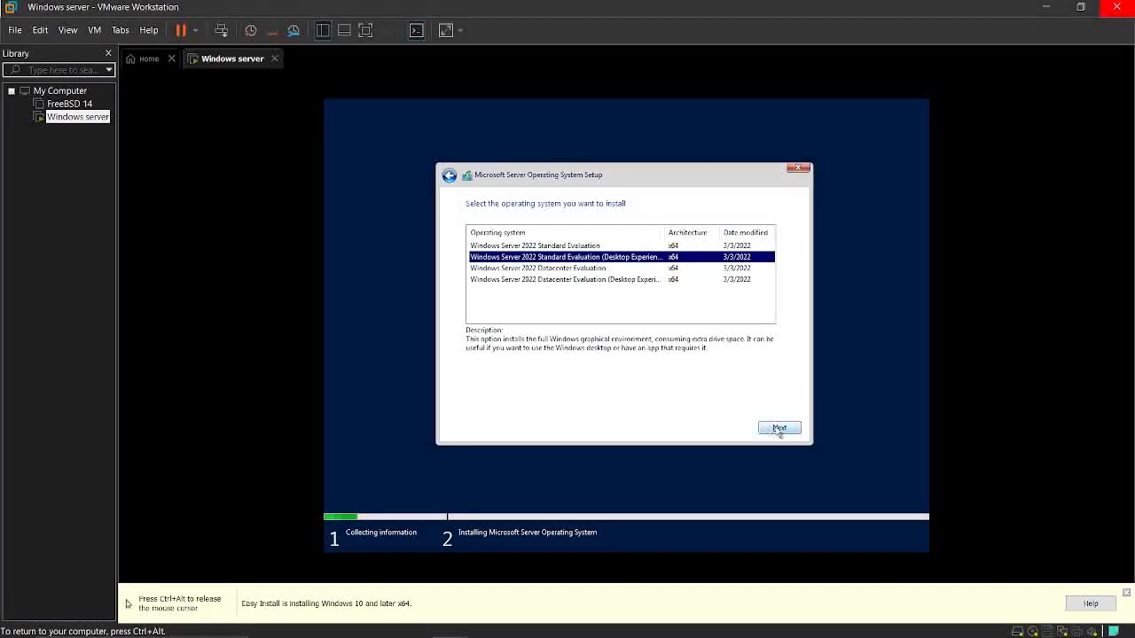
pyautogui.click(775, 428)
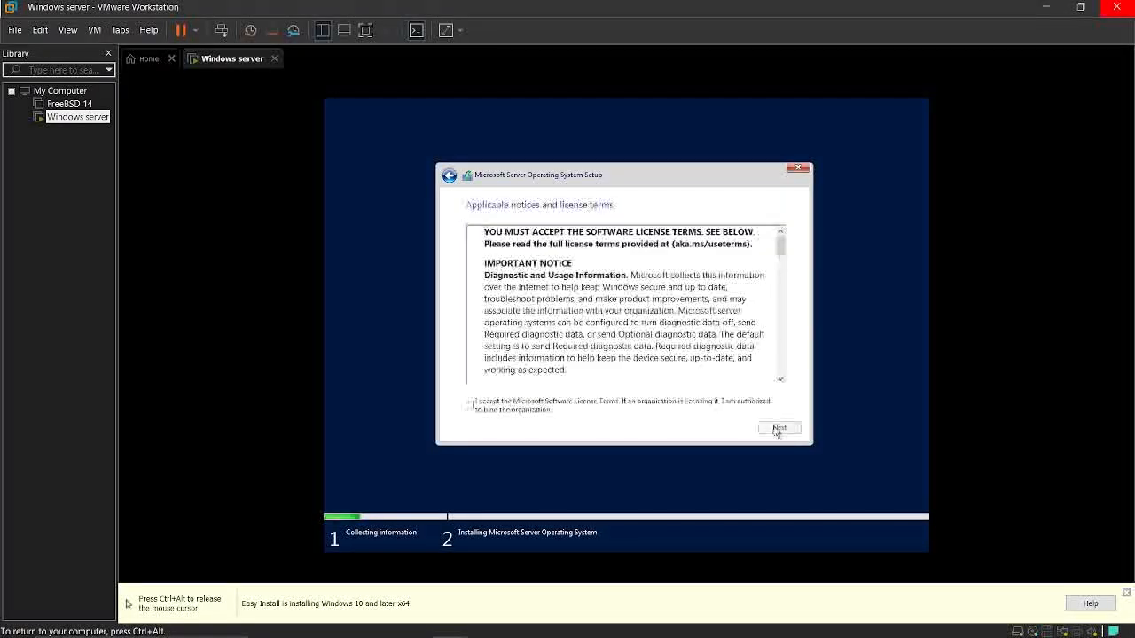
pyautogui.click(778, 429)
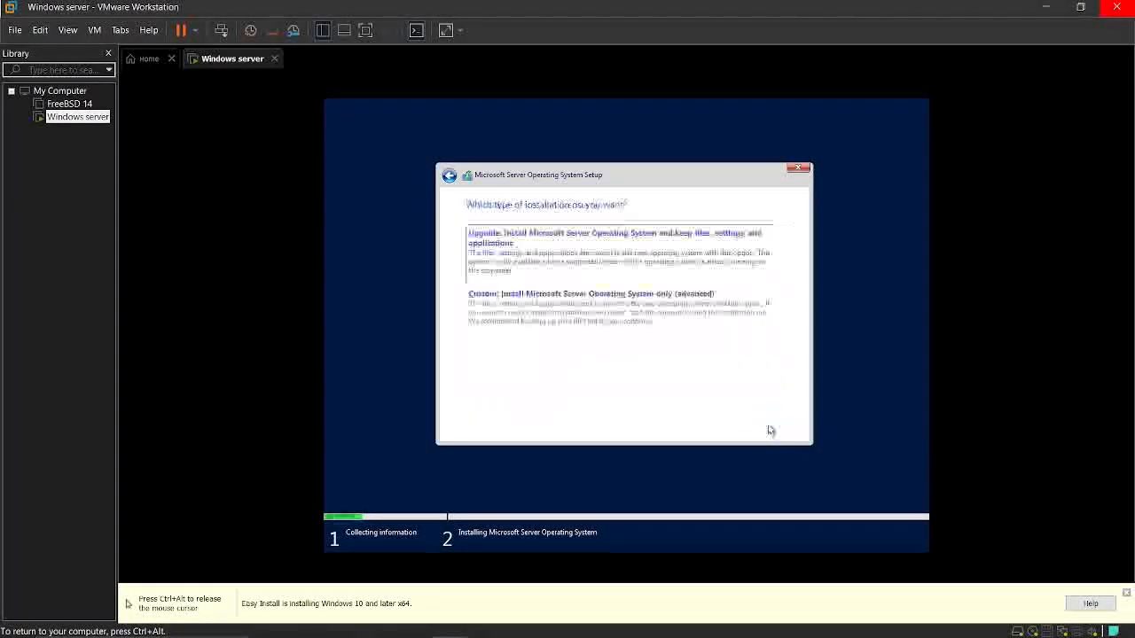
pyautogui.click(544, 292)
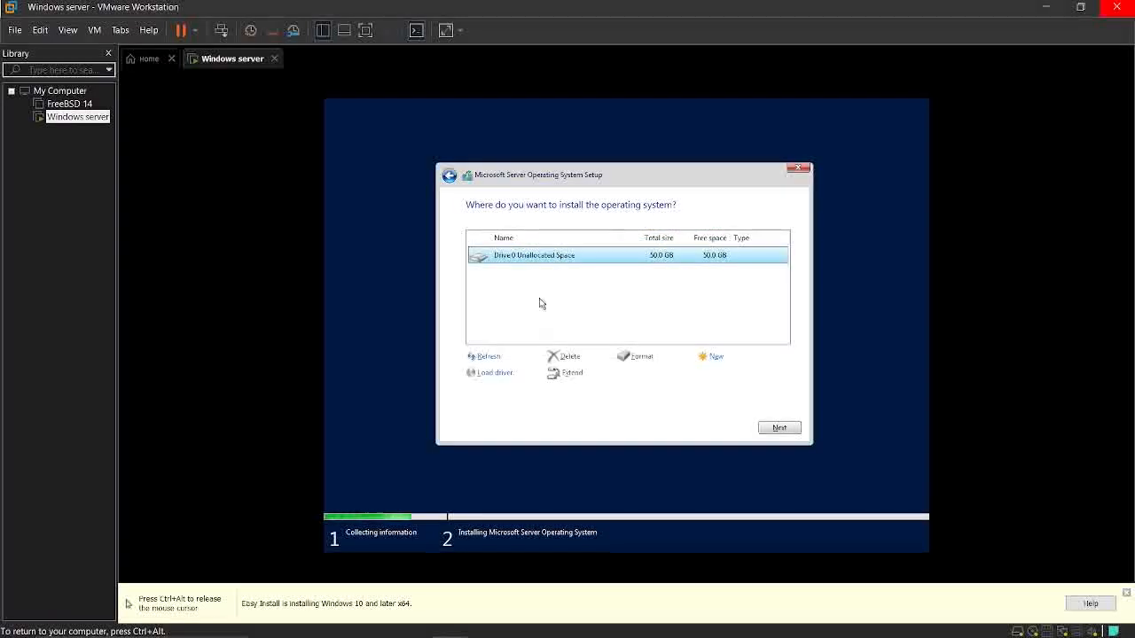
pyautogui.click(778, 428)
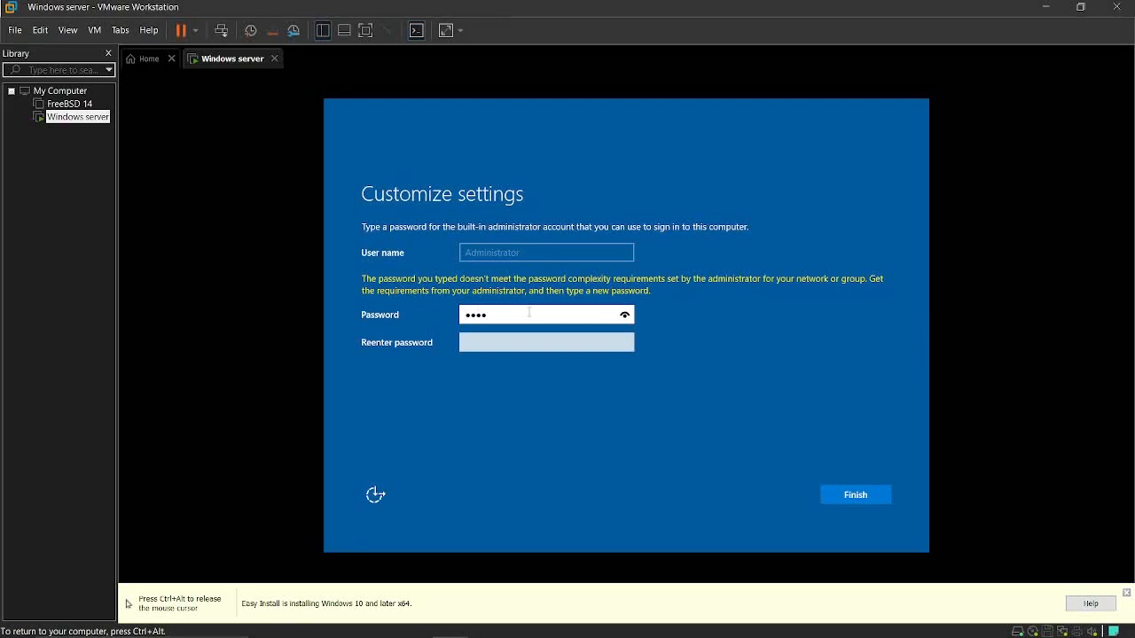
# Enter and re-enter a new password for the built-in Administrator account and finish customizing the settings
pyautogui.write('12345')
pyautogui.press('Tab')
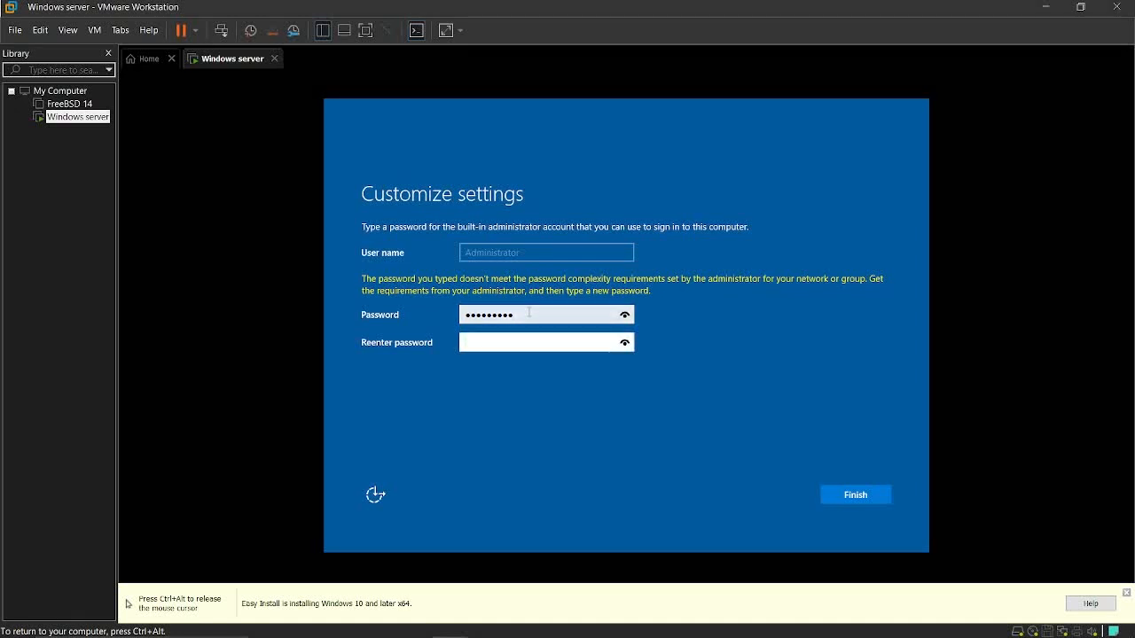
pyautogui.write('123456789')
pyautogui.press('Return')
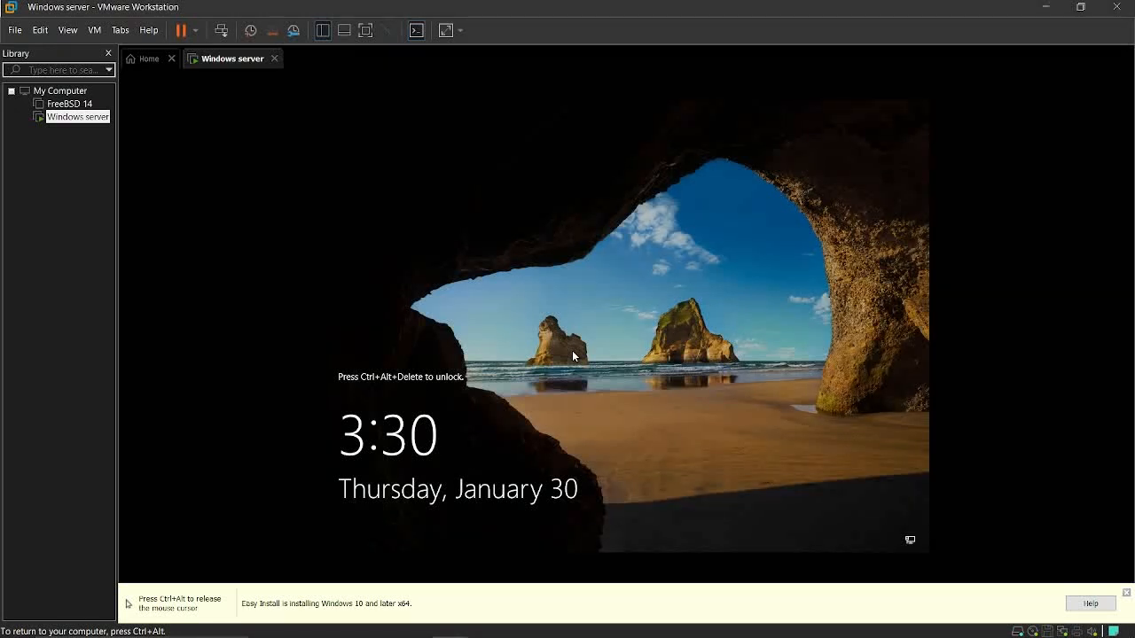
# Unlock the server, sign in with the Administrator password, and dismiss the Windows Admin Center message in Server Manager
pyautogui.hotkey('ctrl', 'alt', 'Delete')
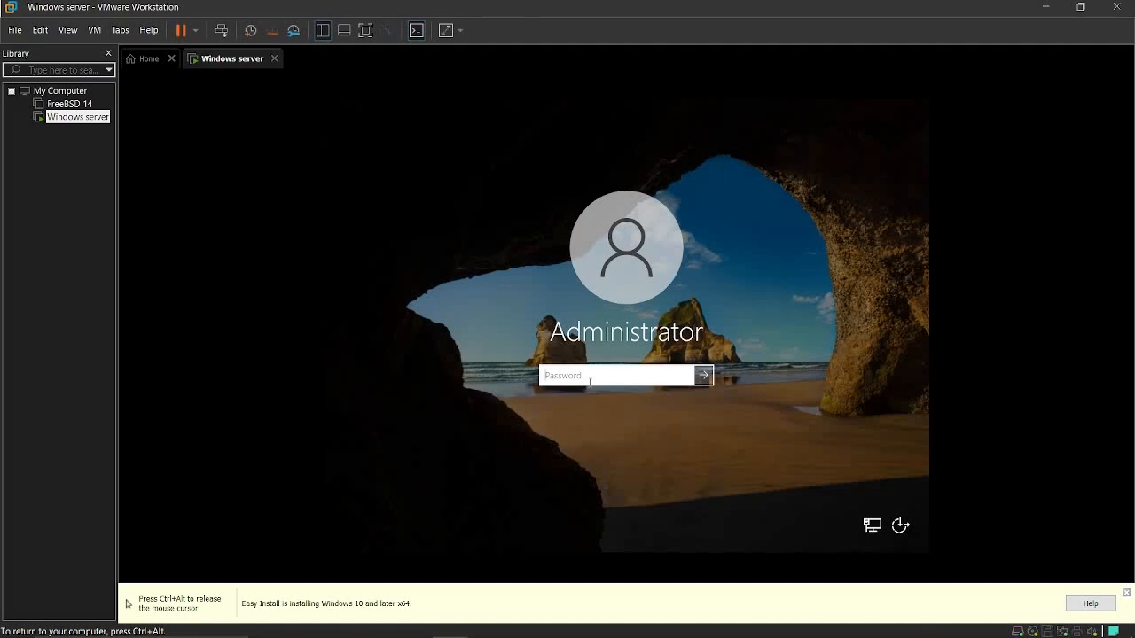
pyautogui.write('*********')
pyautogui.press('Return')
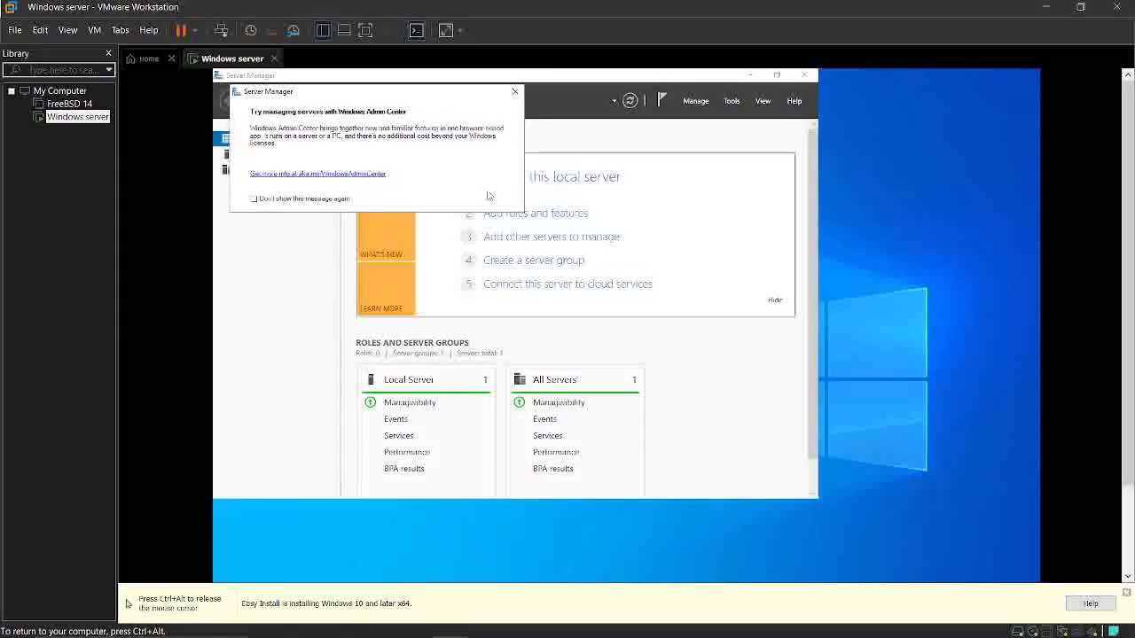
pyautogui.click(514, 92)
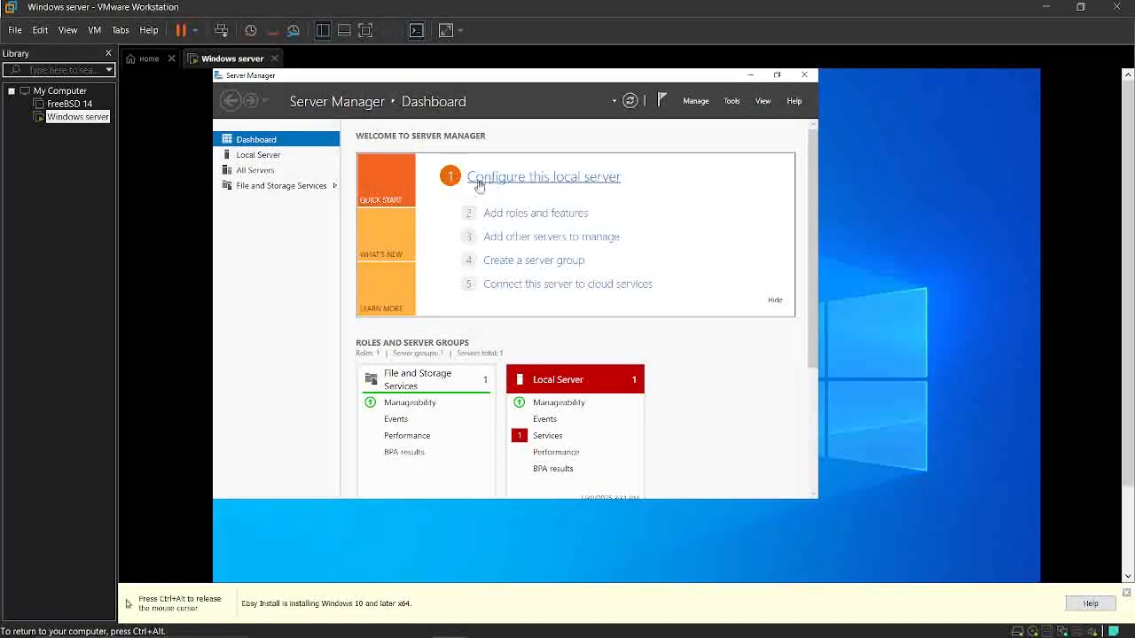
# Open the local server's computer name settings and try to rename the computer to UFRA LEARN
pyautogui.click(546, 177)
pyautogui.click(777, 74)
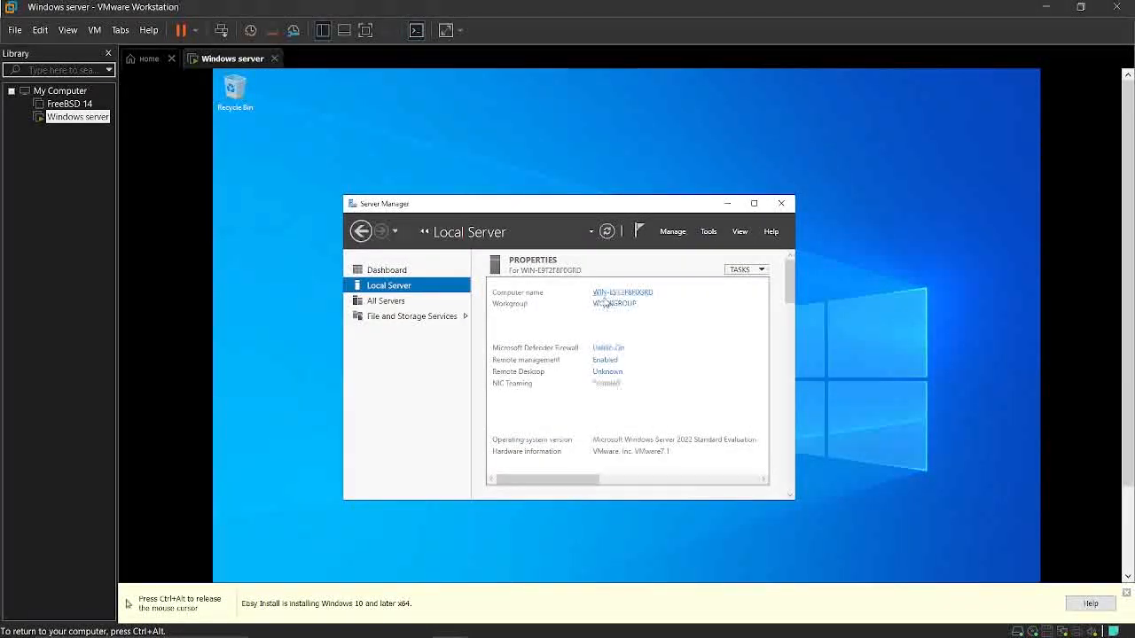
pyautogui.click(626, 293)
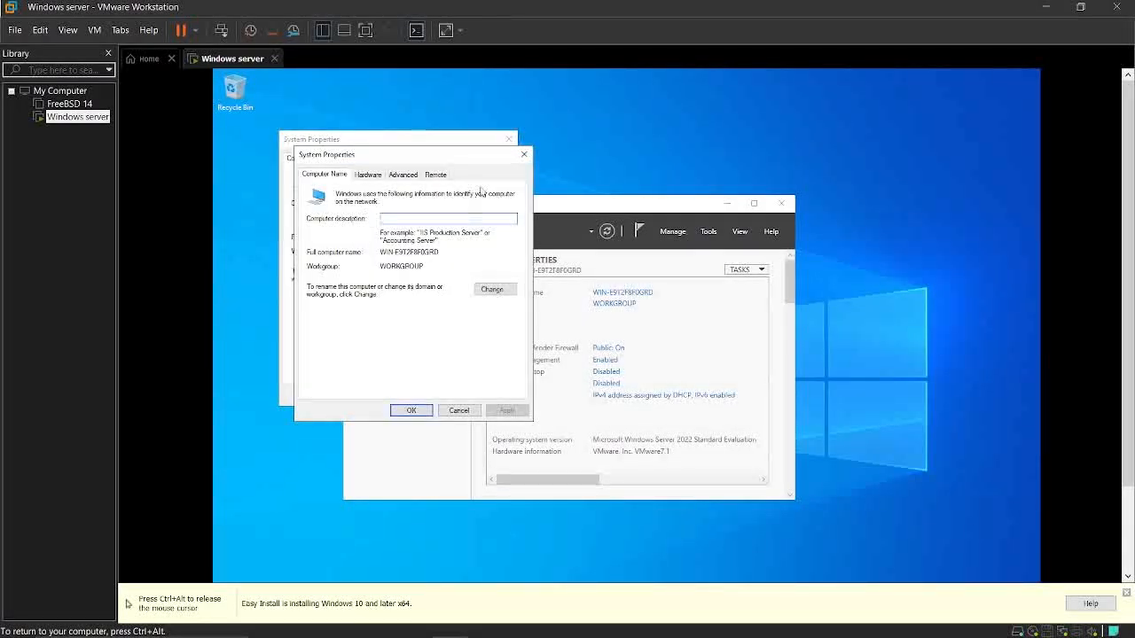
pyautogui.click(476, 275)
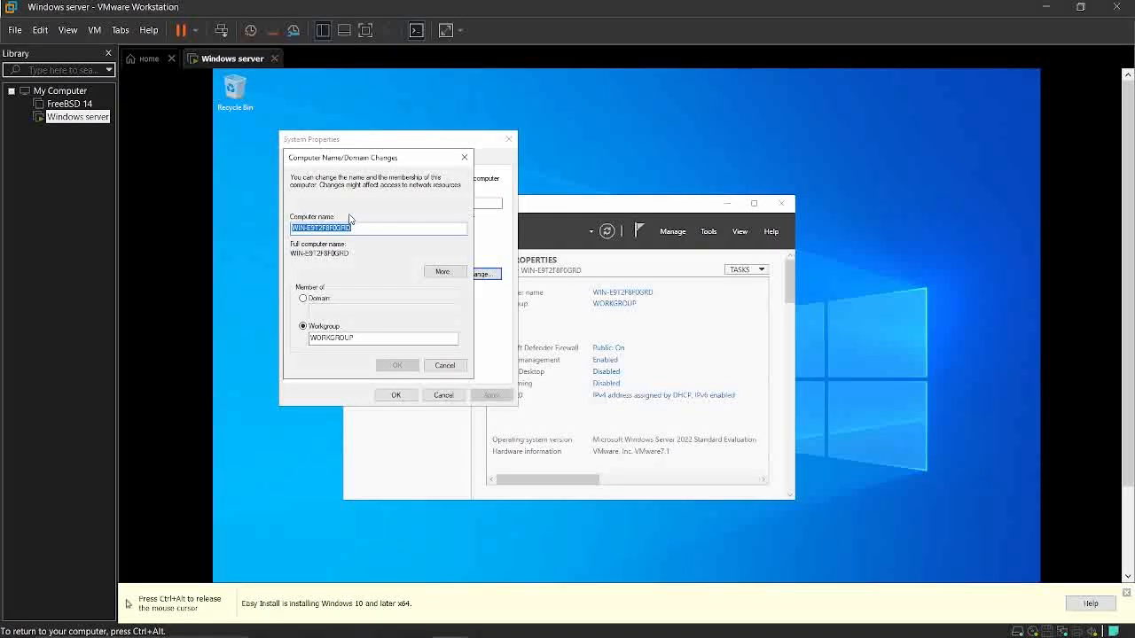
pyautogui.write('UFHA')
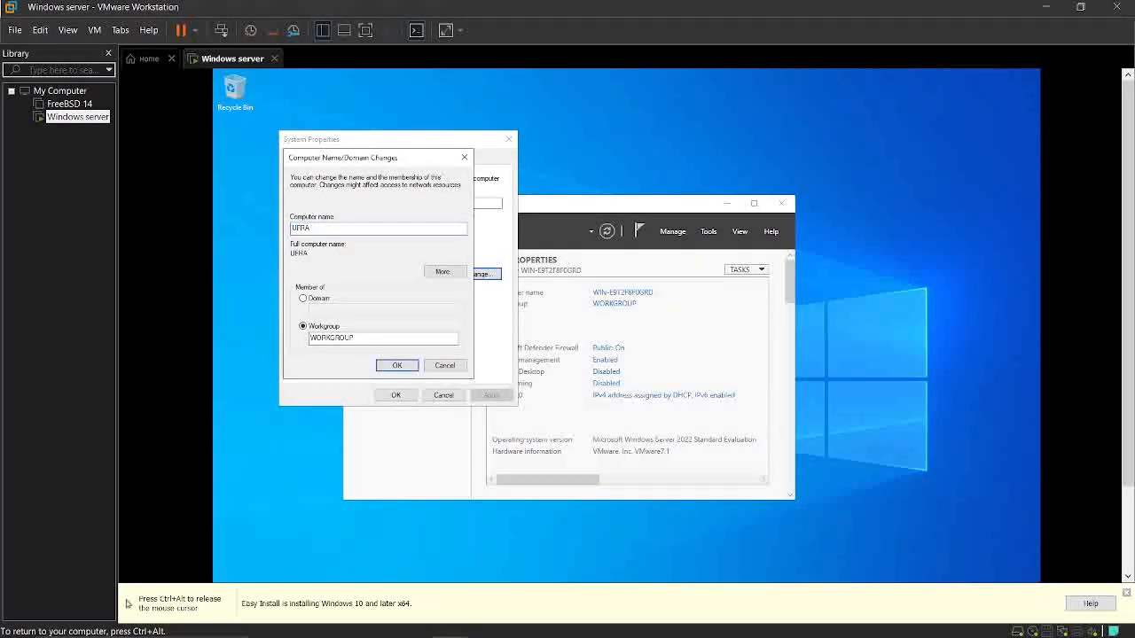
pyautogui.write(' LEARN')
pyautogui.click(397, 365)
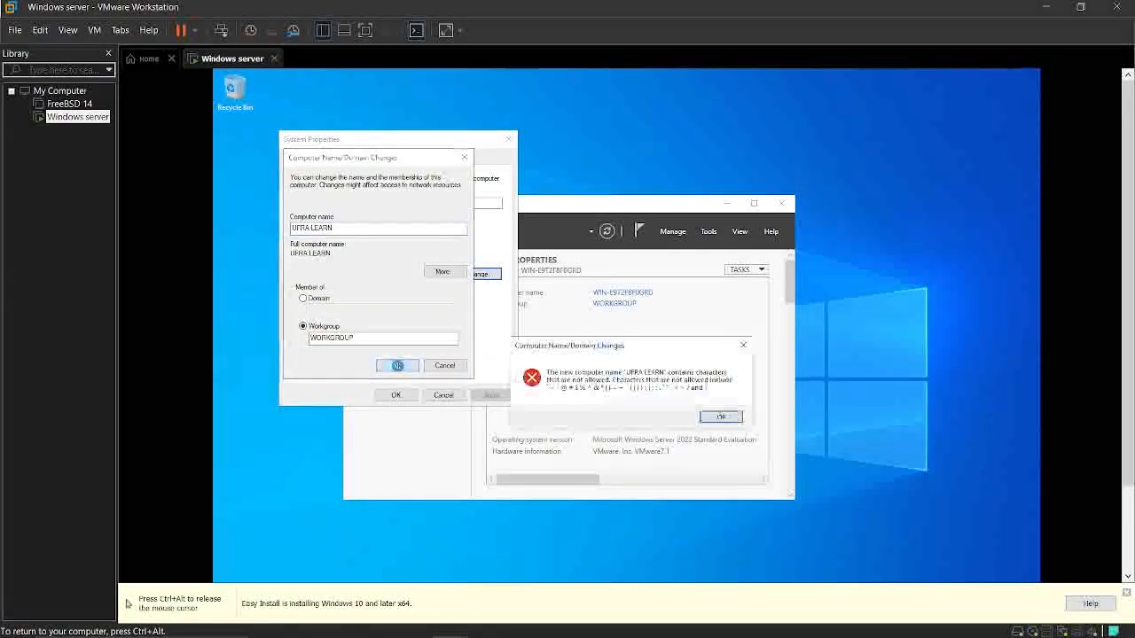
pyautogui.click(721, 417)
# Remove the space to make the computer name UFRALEARN, apply it, and restart the server
pyautogui.click(311, 228)
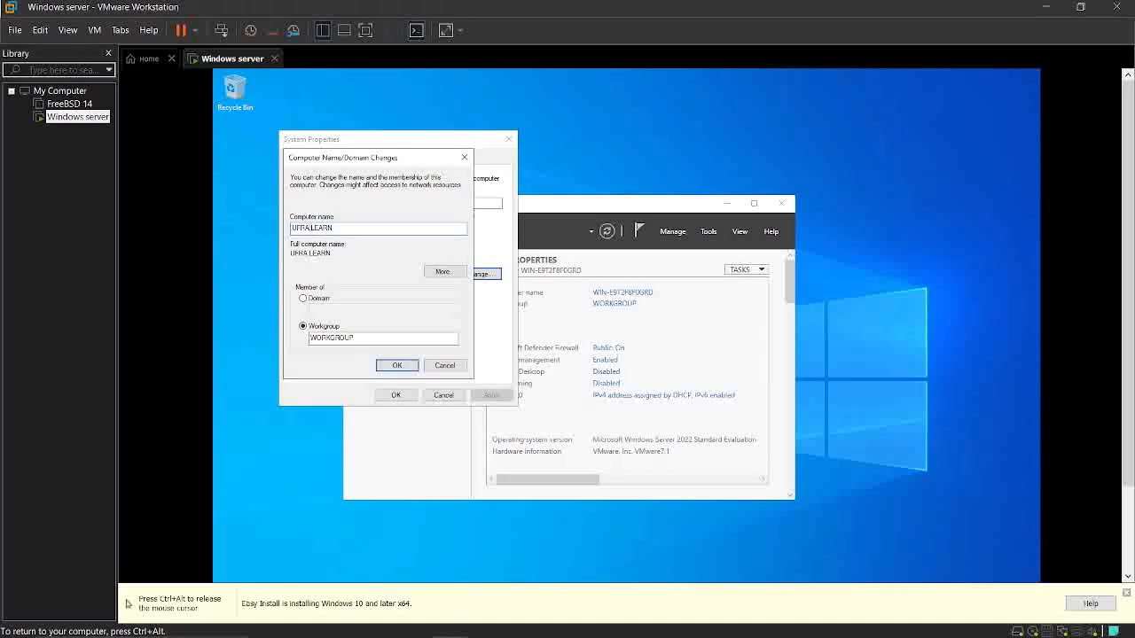
pyautogui.press('BackSpace')
pyautogui.click(381, 364)
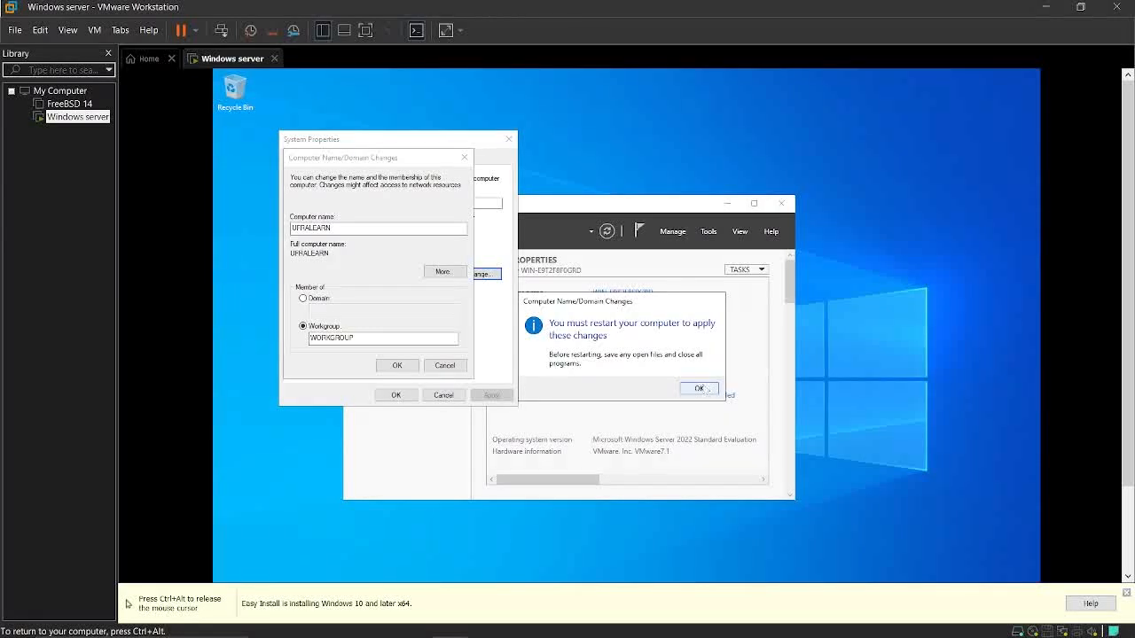
pyautogui.click(700, 389)
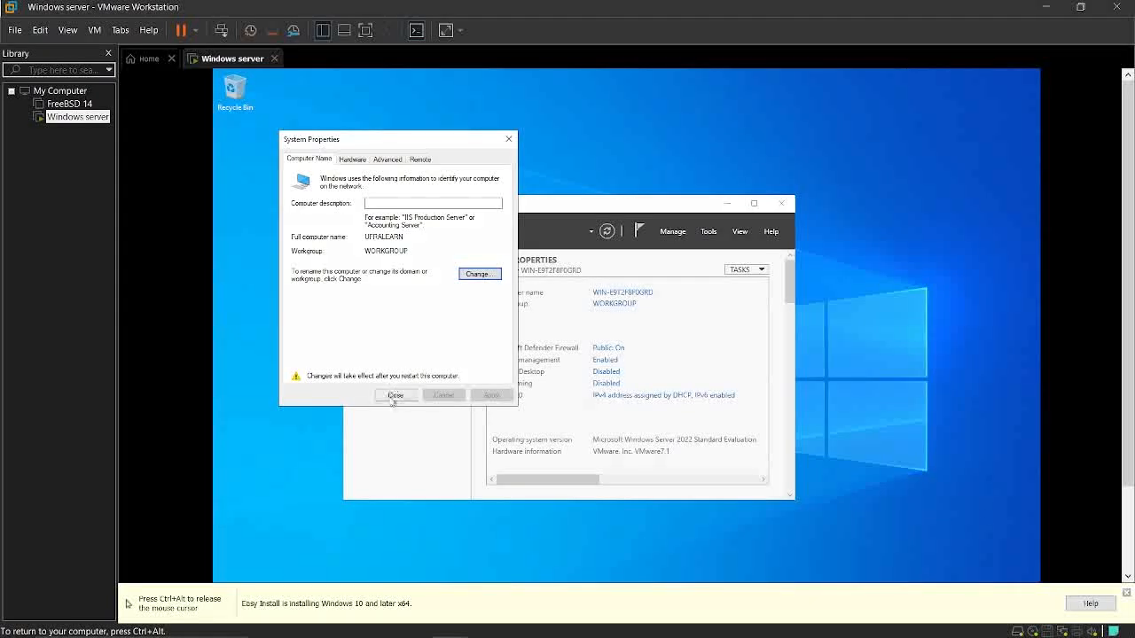
pyautogui.click(396, 395)
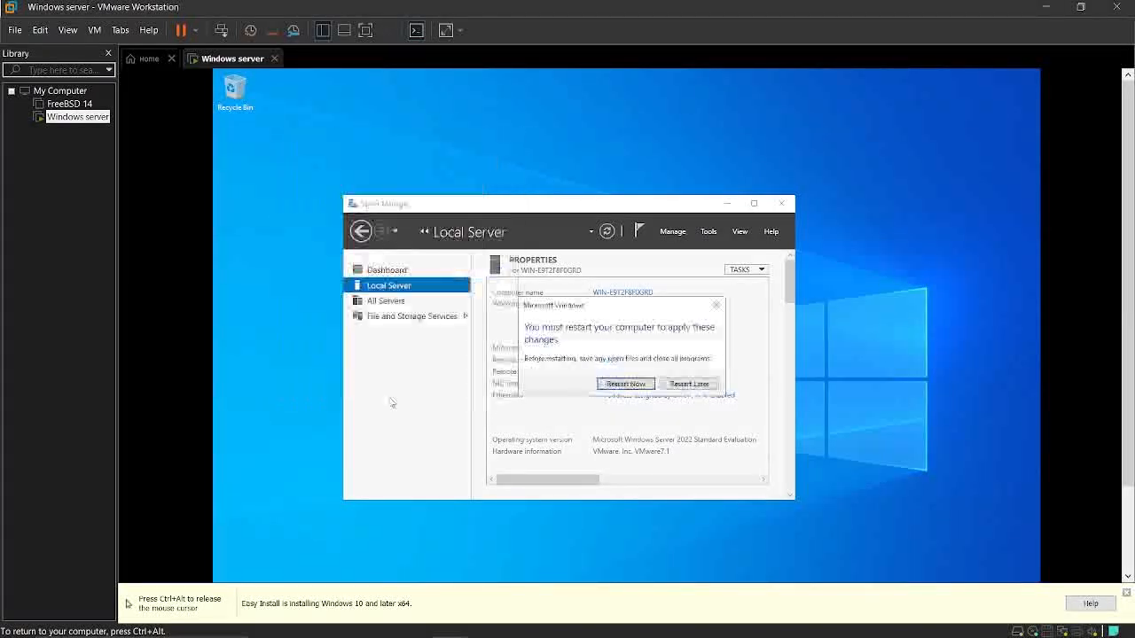
pyautogui.click(620, 383)
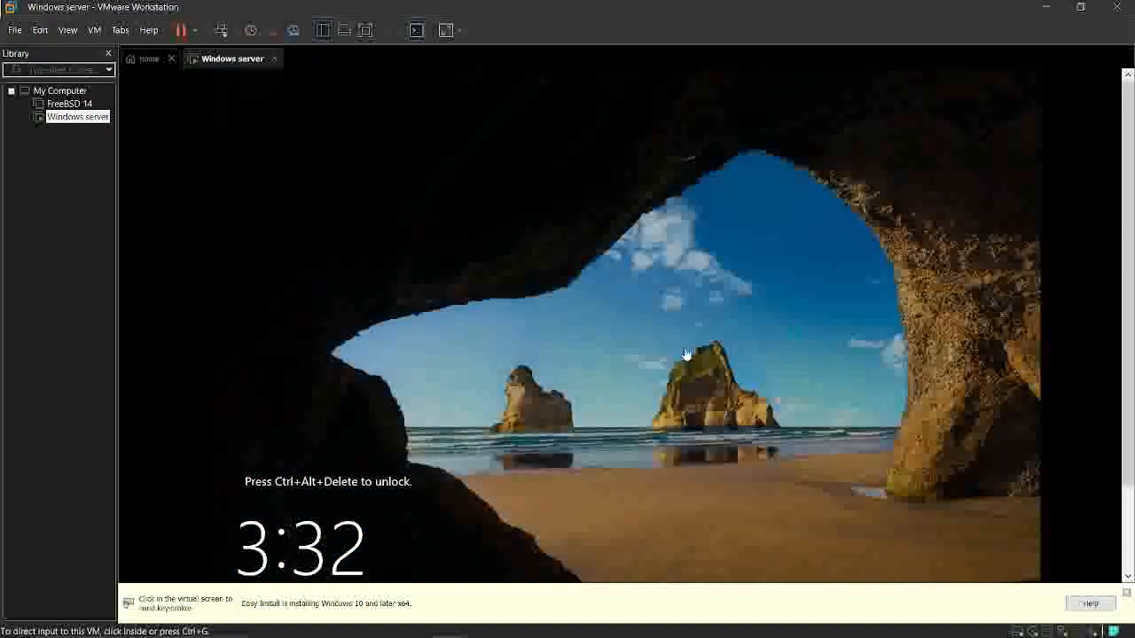
# Unlock the restarted server and sign in with the Administrator account password
pyautogui.click(685, 353)
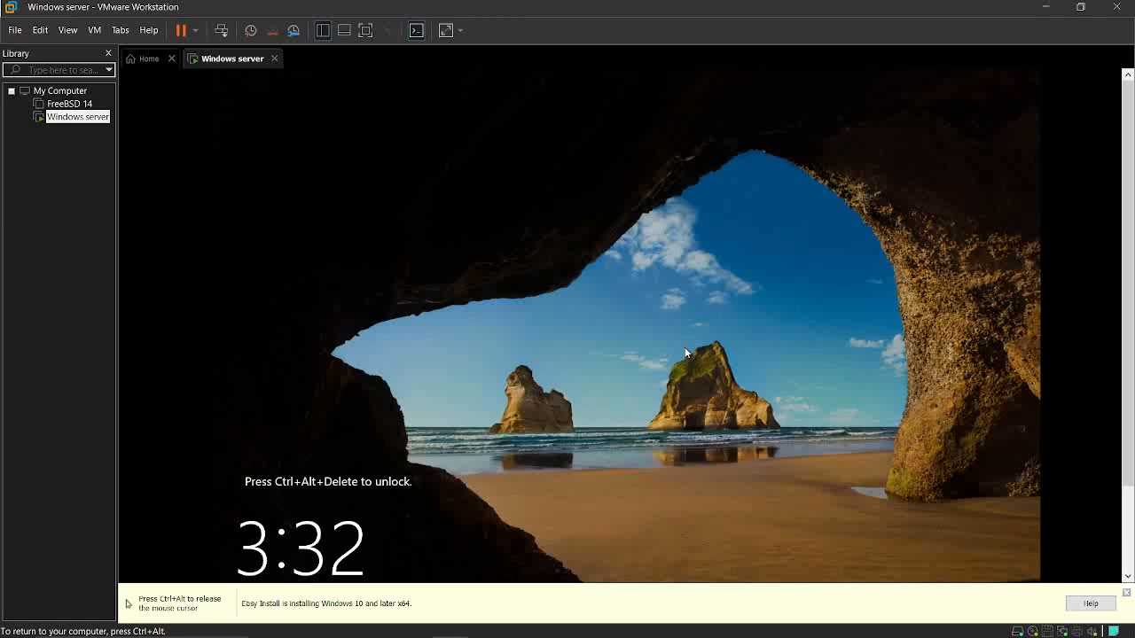
pyautogui.hotkey('ctrl', 'alt', 'Delete')
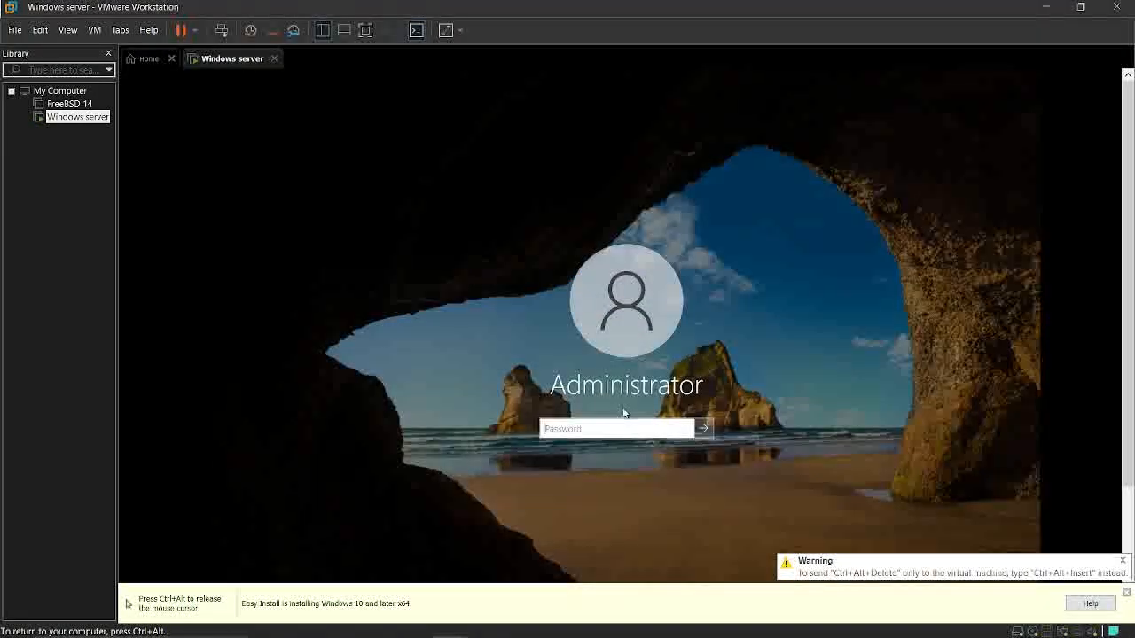
pyautogui.click(559, 424)
pyautogui.write('•••••••')
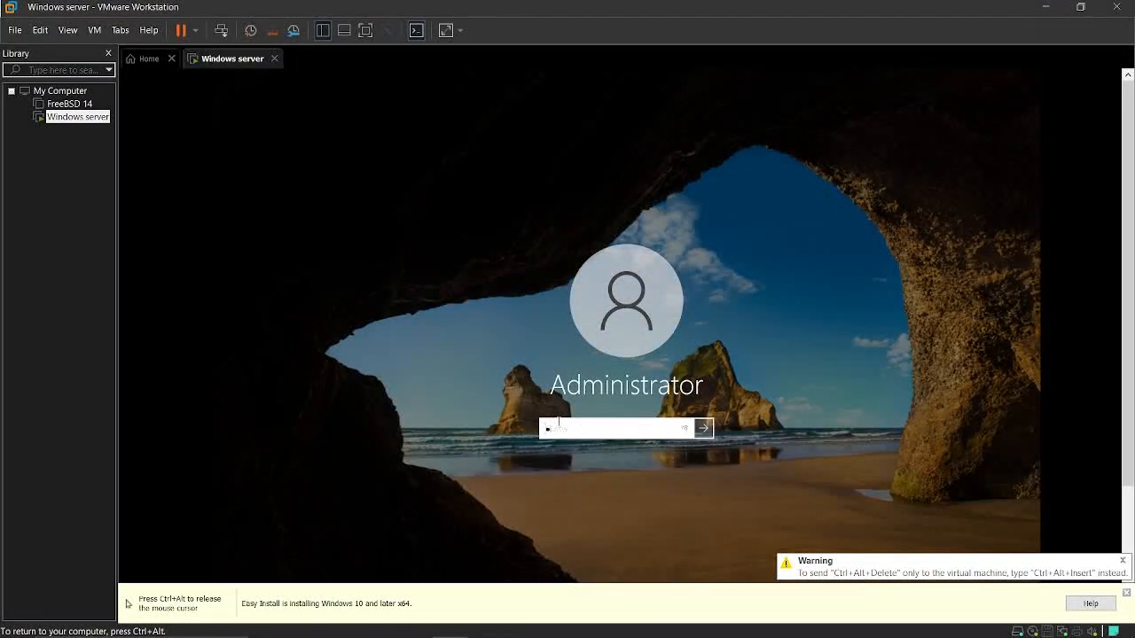
pyautogui.write('••••')
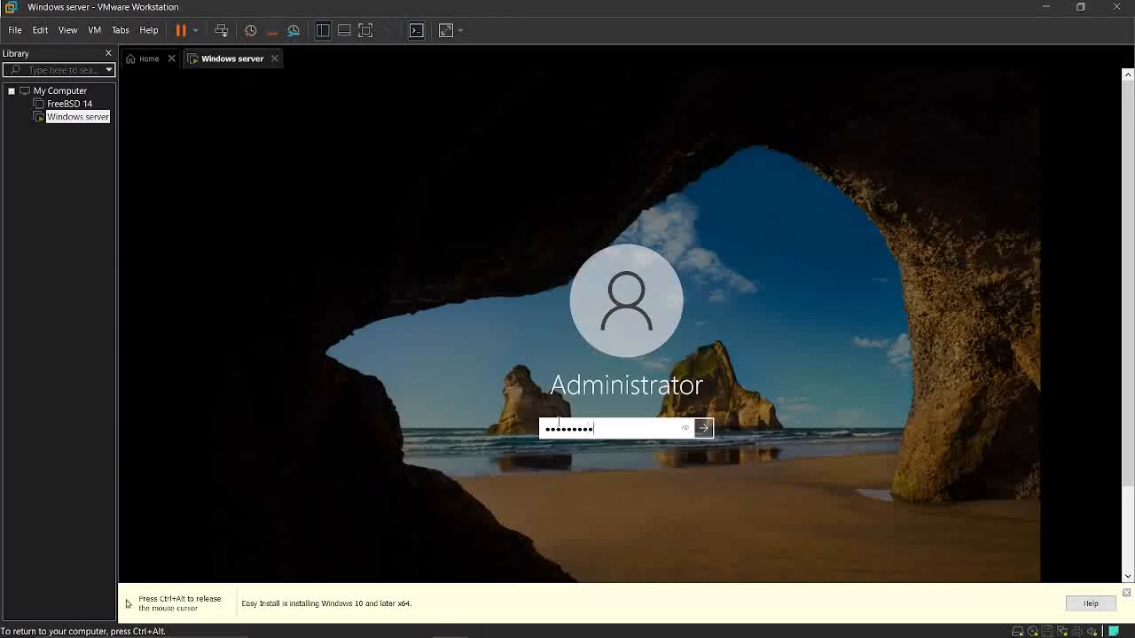
pyautogui.press('Return')
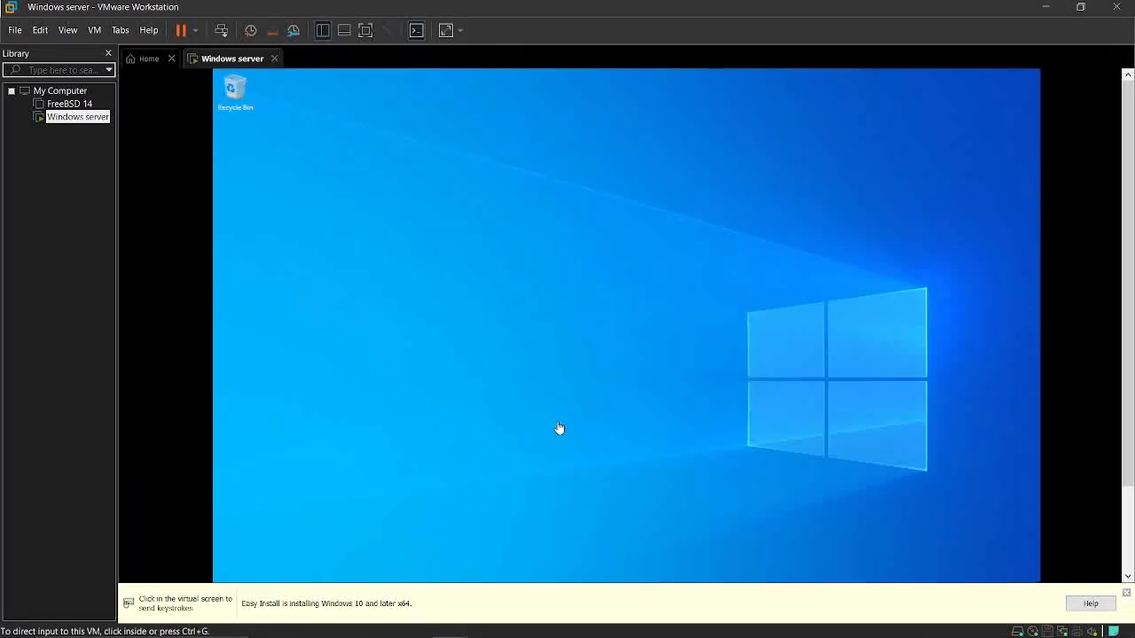
# Dismiss the Easy Install notice and the Windows Admin Center message, and maximize Server Manager
pyautogui.click(1125, 593)
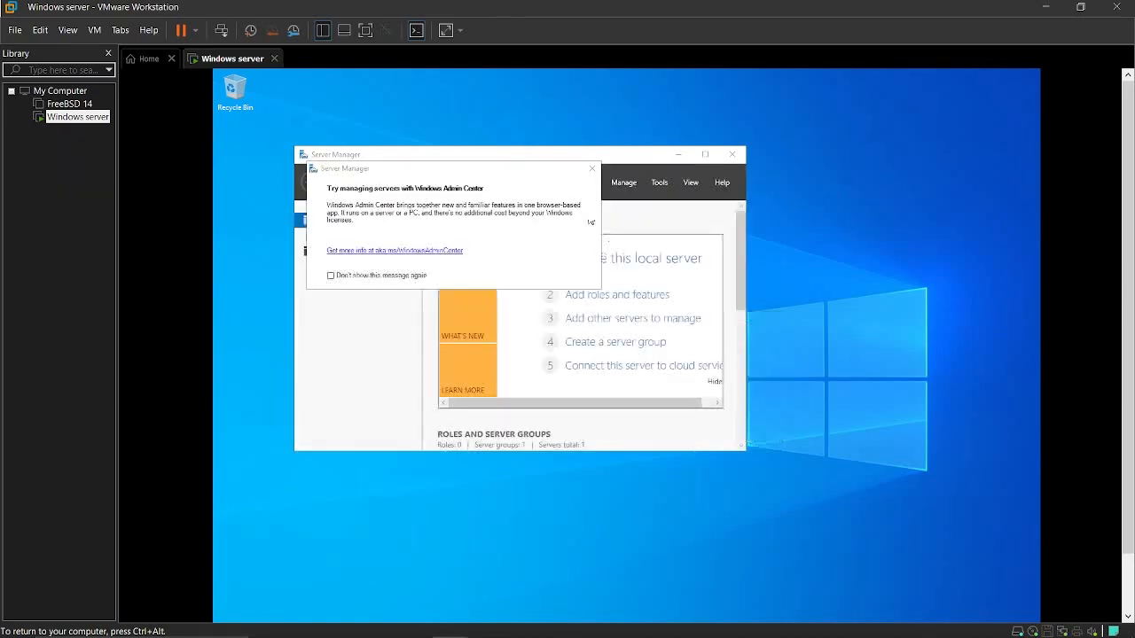
pyautogui.click(592, 168)
pyautogui.click(703, 155)
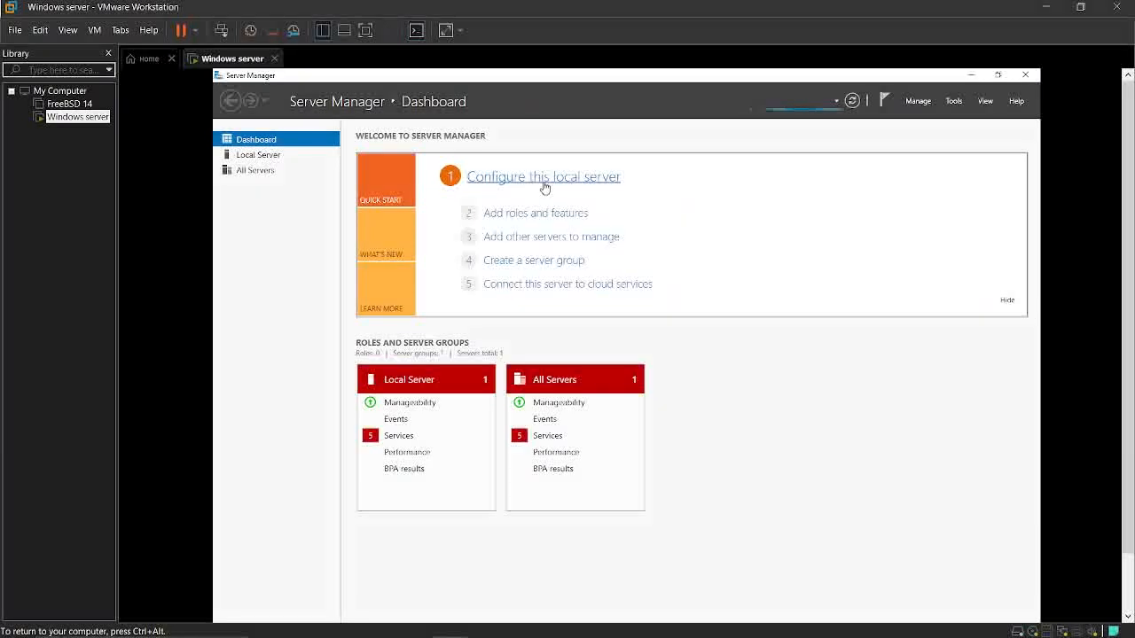
# Open the IPv4 properties of the local server's Ethernet0 adapter and choose to use a manually specified IP address
pyautogui.click(546, 185)
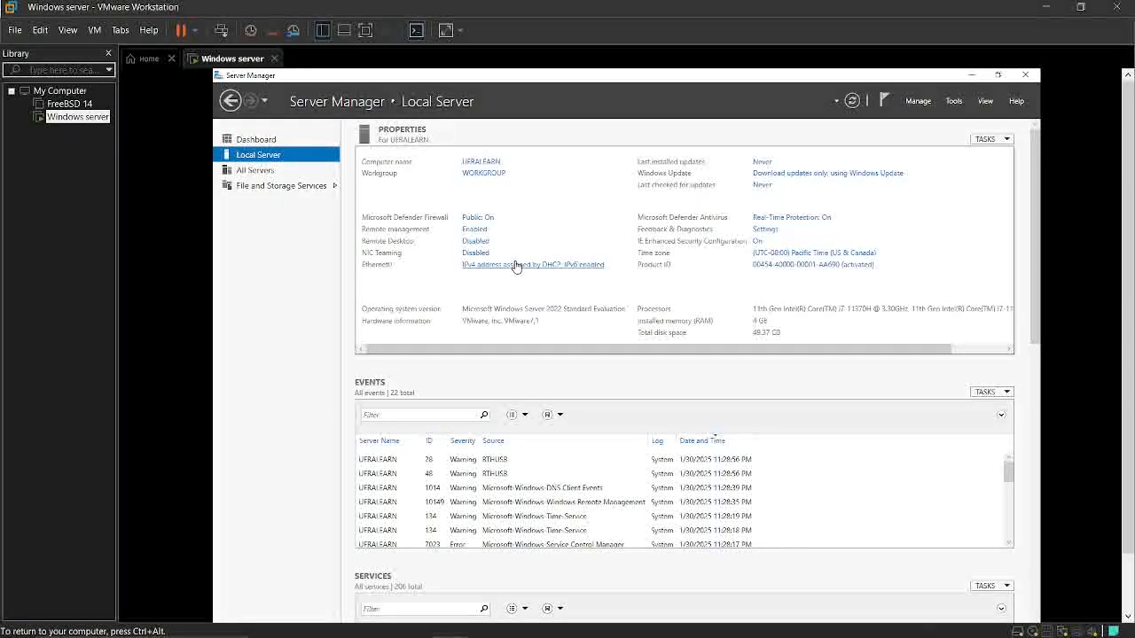
pyautogui.click(517, 265)
pyautogui.doubleClick(359, 268)
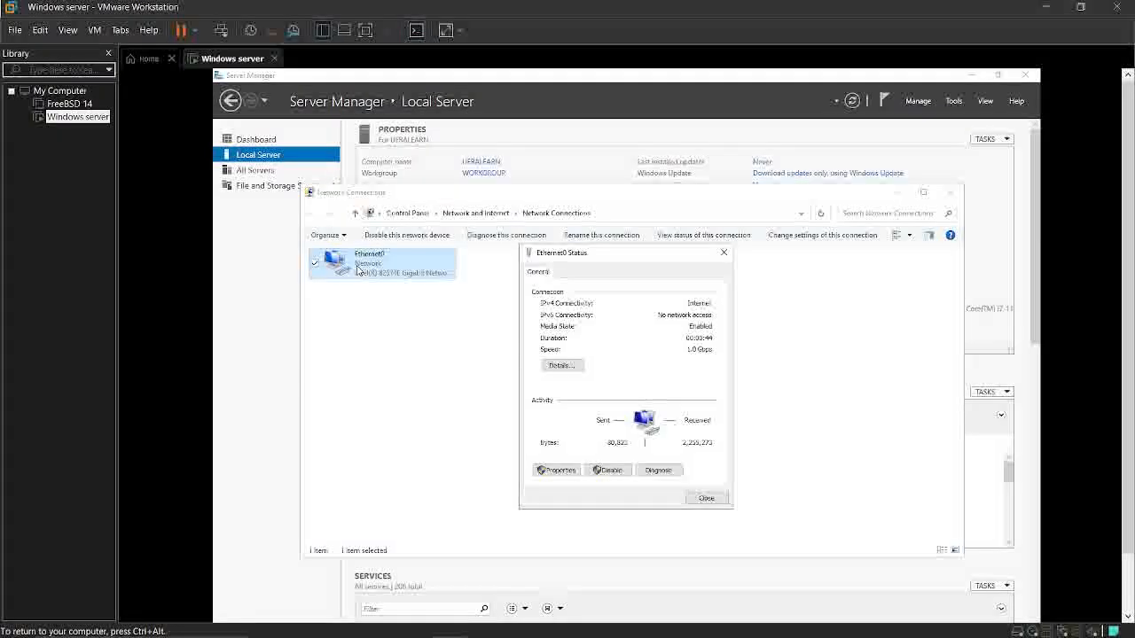
pyautogui.click(556, 470)
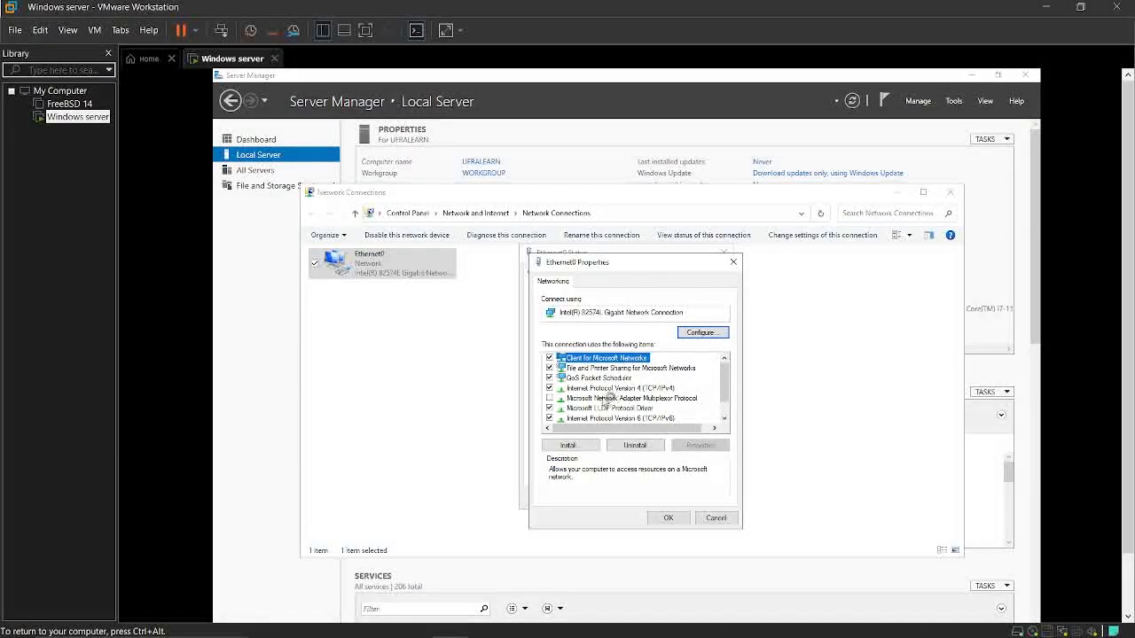
pyautogui.doubleClick(574, 389)
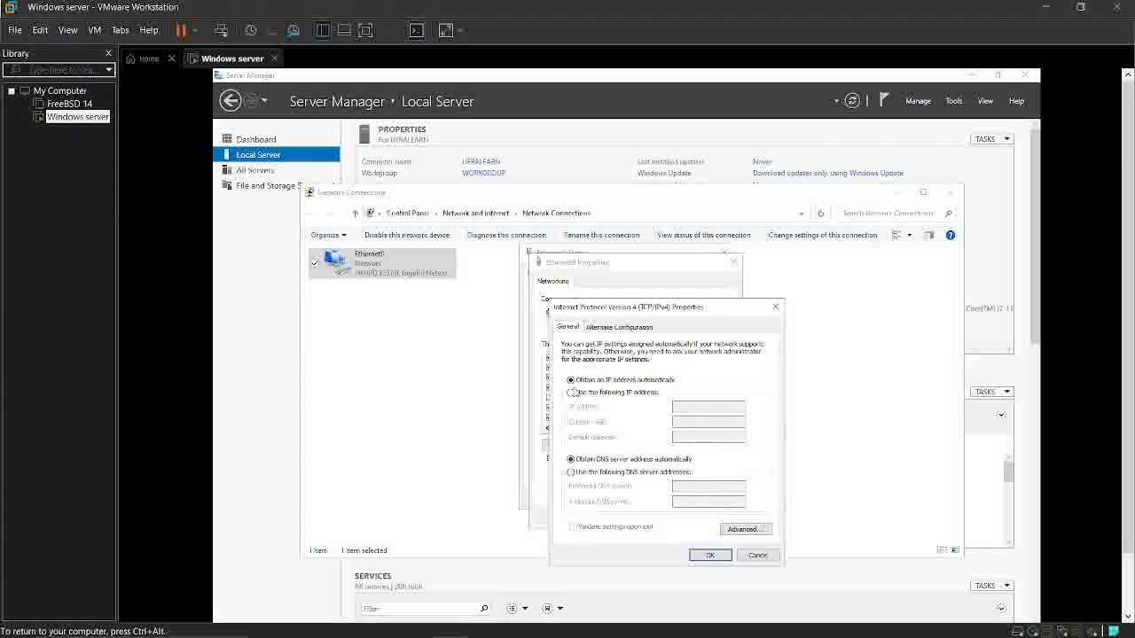
pyautogui.click(572, 392)
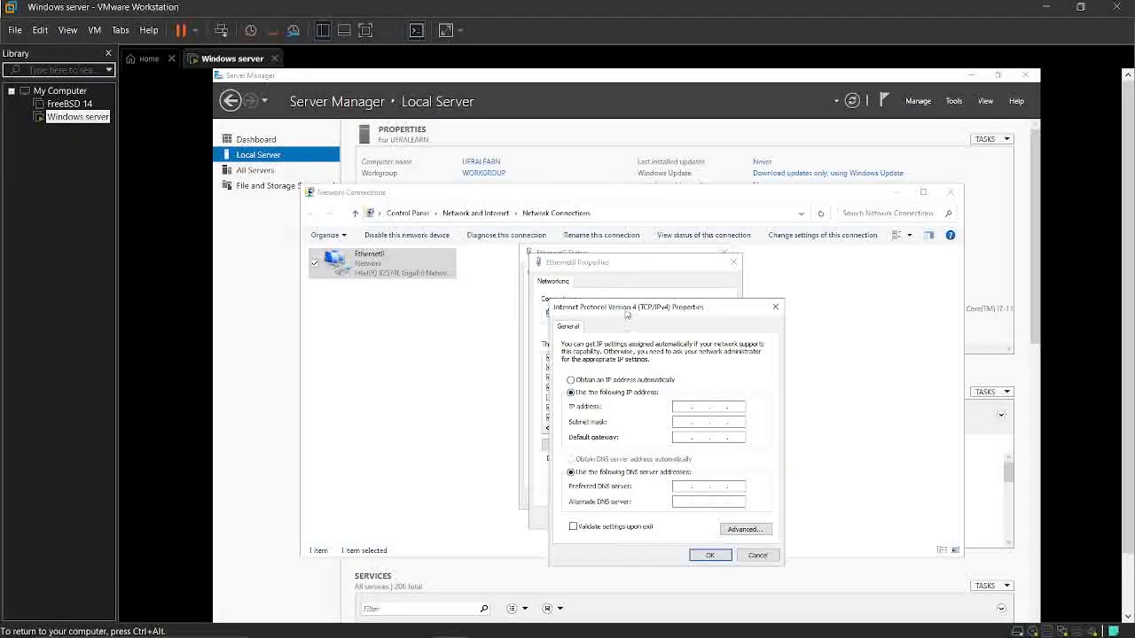
pyautogui.moveTo(630, 307); pyautogui.dragTo(559, 117)
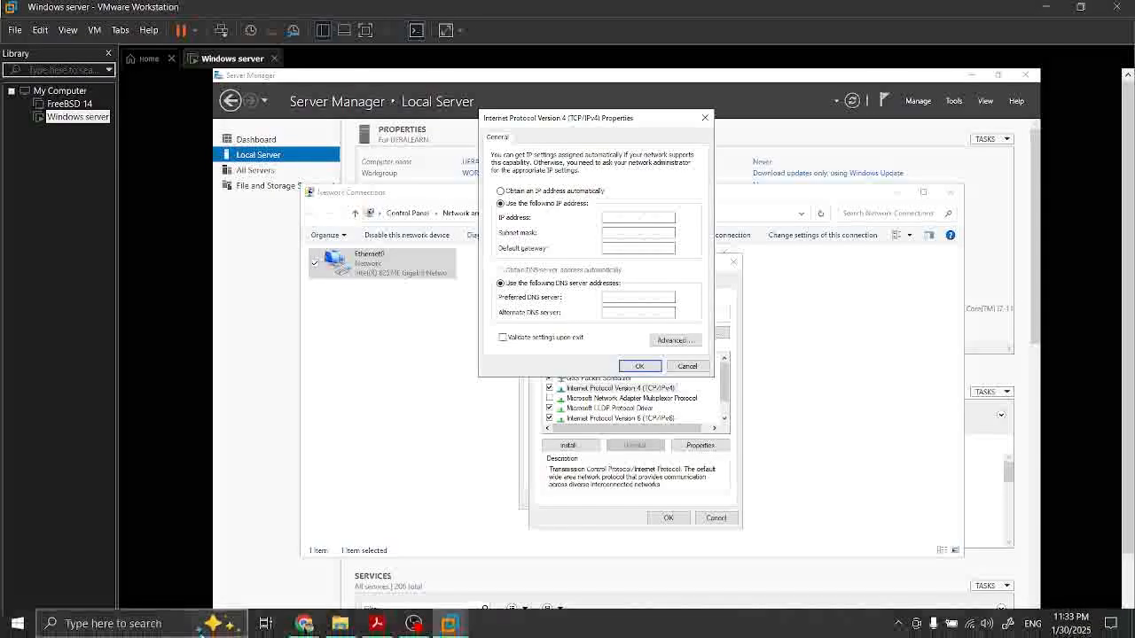
# Open a Command Prompt and run ipconfig /all to list the server's network configuration
pyautogui.click(221, 561)
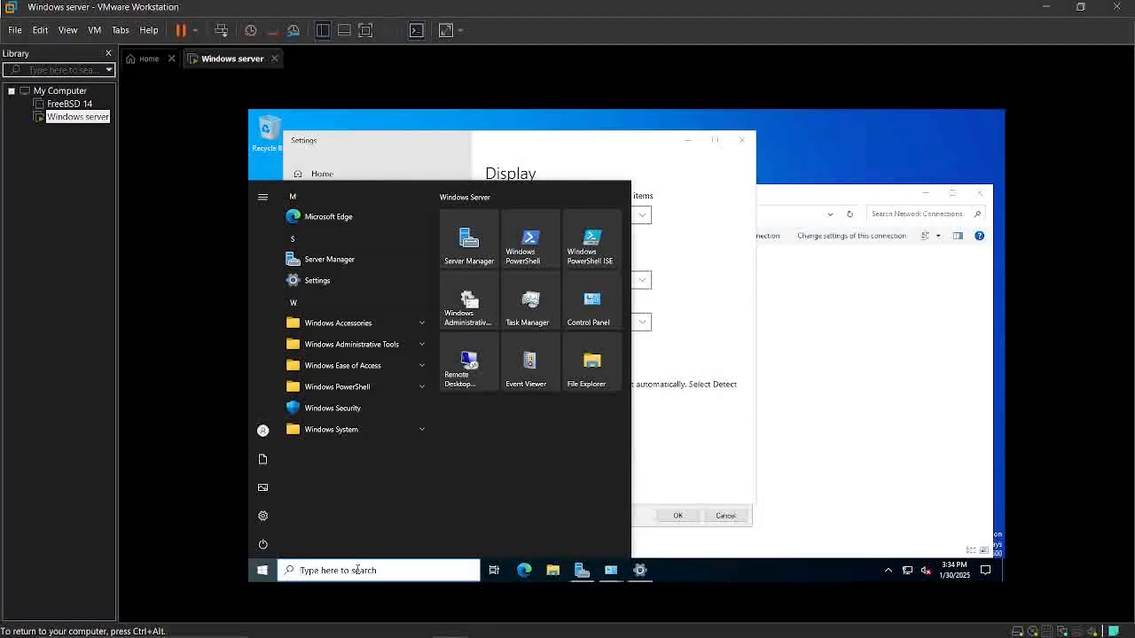
pyautogui.click(358, 570)
pyautogui.write('cmd')
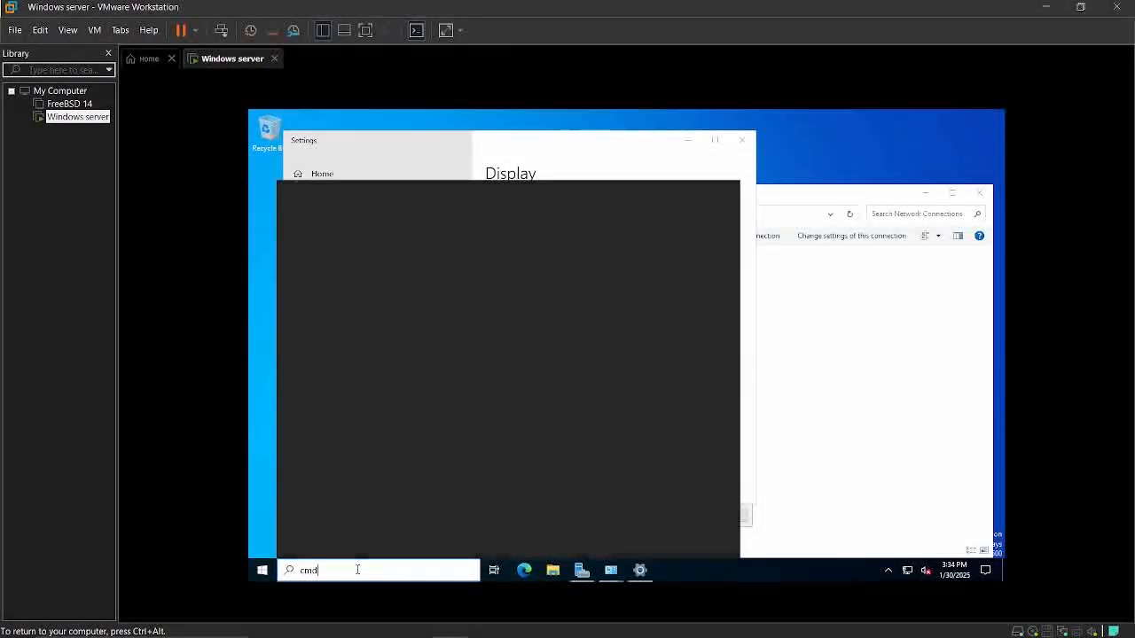
pyautogui.press('Return')
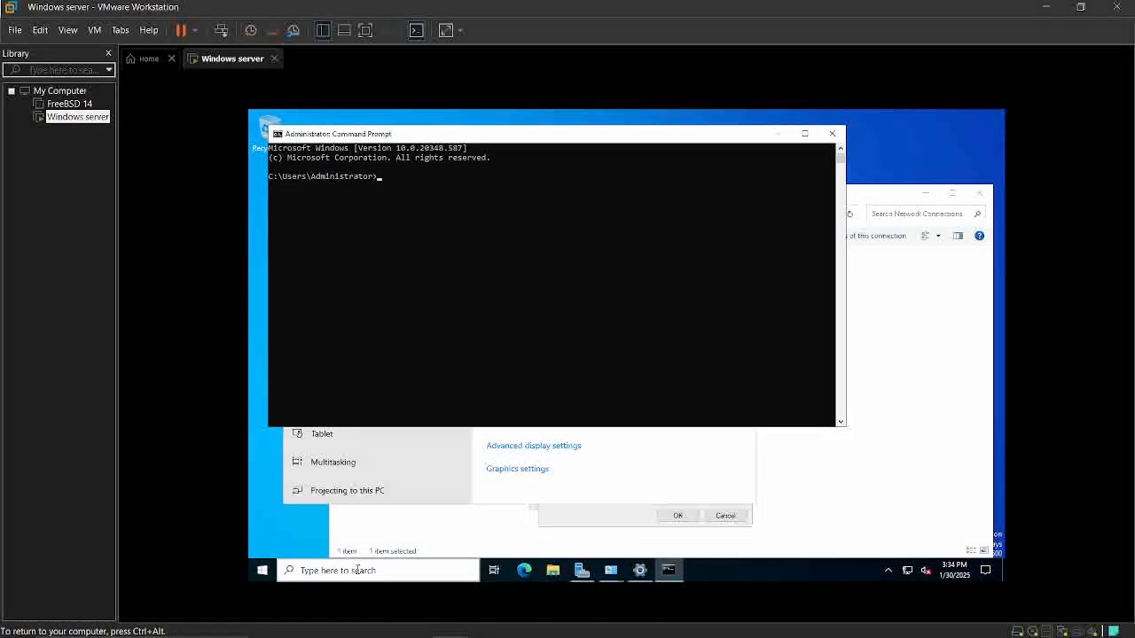
pyautogui.write('ipconfig /all')
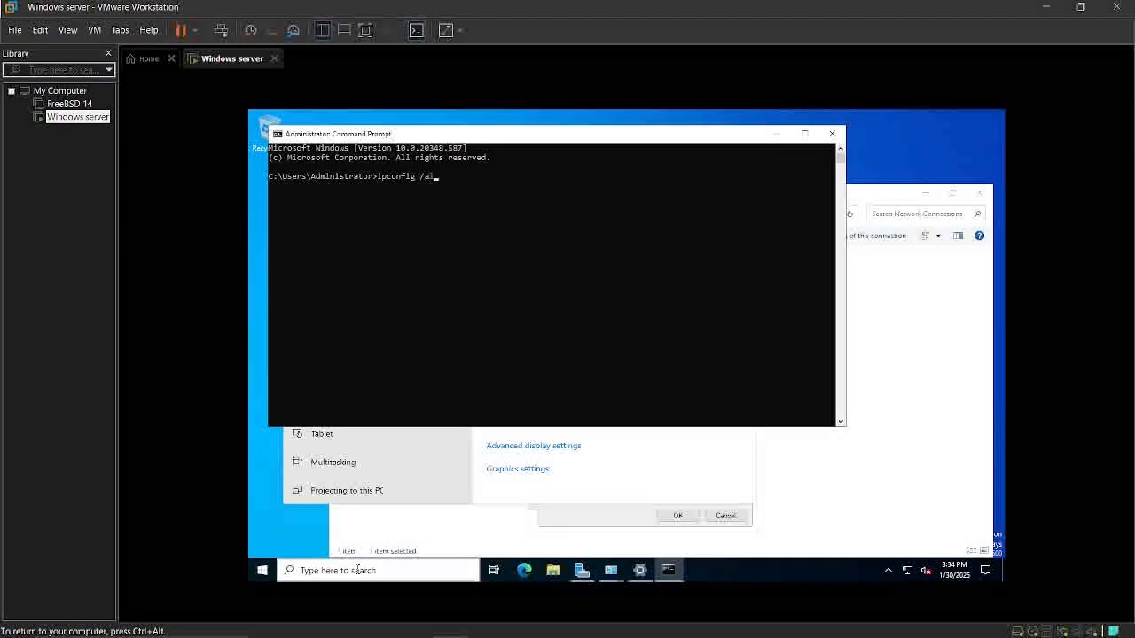
pyautogui.press('Return')
# Select the default gateway address in the ipconfig output and copy it
pyautogui.moveTo(455, 353)
pyautogui.mouseDown()
pyautogui.moveTo(511, 351)
pyautogui.moveTo(455, 352)
pyautogui.mouseUp()
pyautogui.rightClick(513, 352)
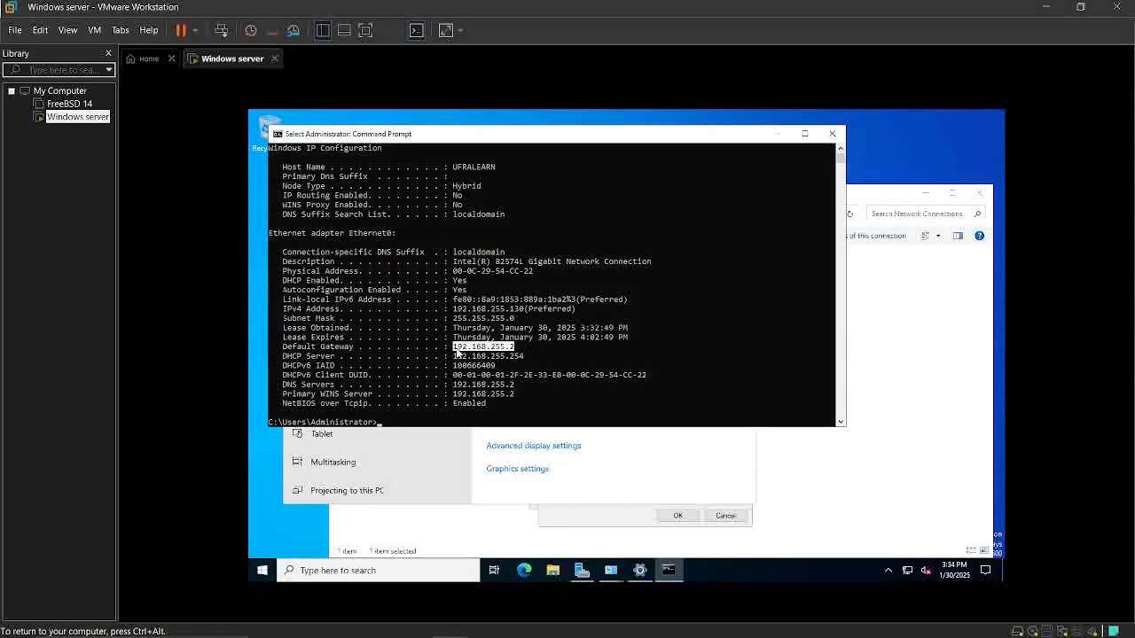
pyautogui.rightClick(457, 352)
# Set Ethernet0's static IP address to 192.168.255.2, subnet mask to 255.255.255.0 and preferred DNS server to 192.168.255.1, and apply the settings
pyautogui.click(636, 467)
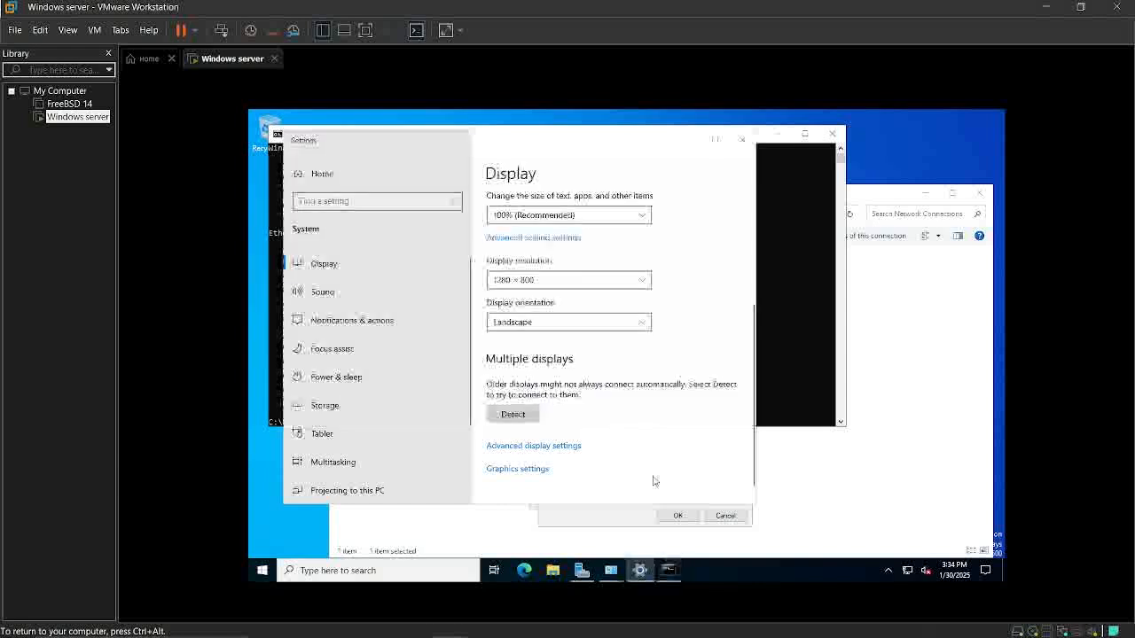
pyautogui.click(688, 505)
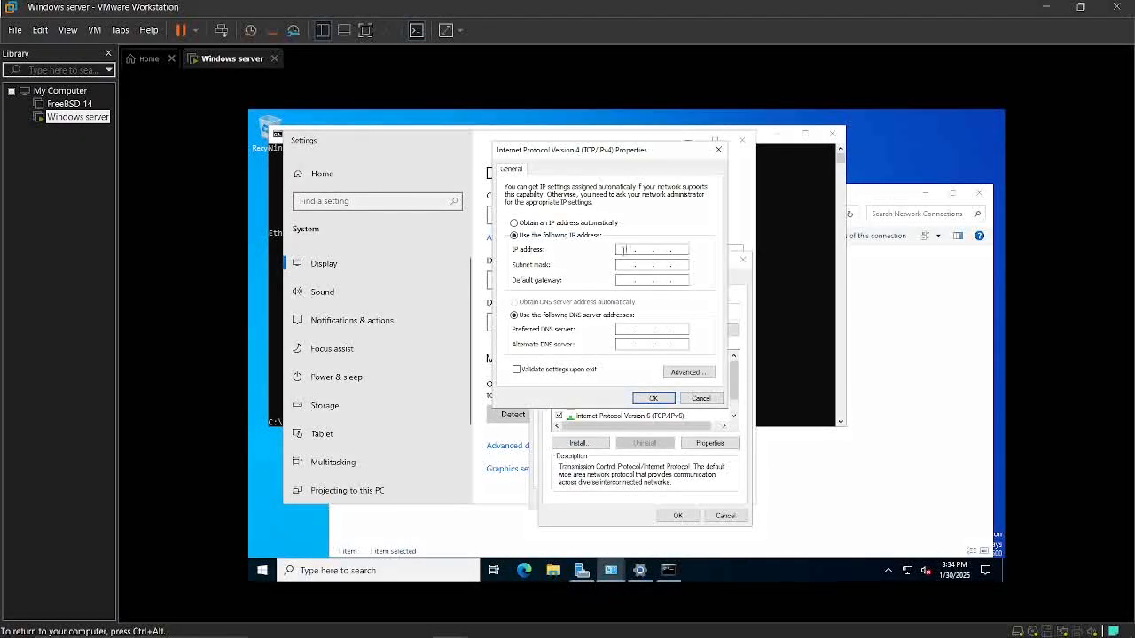
pyautogui.write('192.168.255.2')
pyautogui.click(619, 264)
pyautogui.click(627, 329)
pyautogui.write('192.168.255.2')
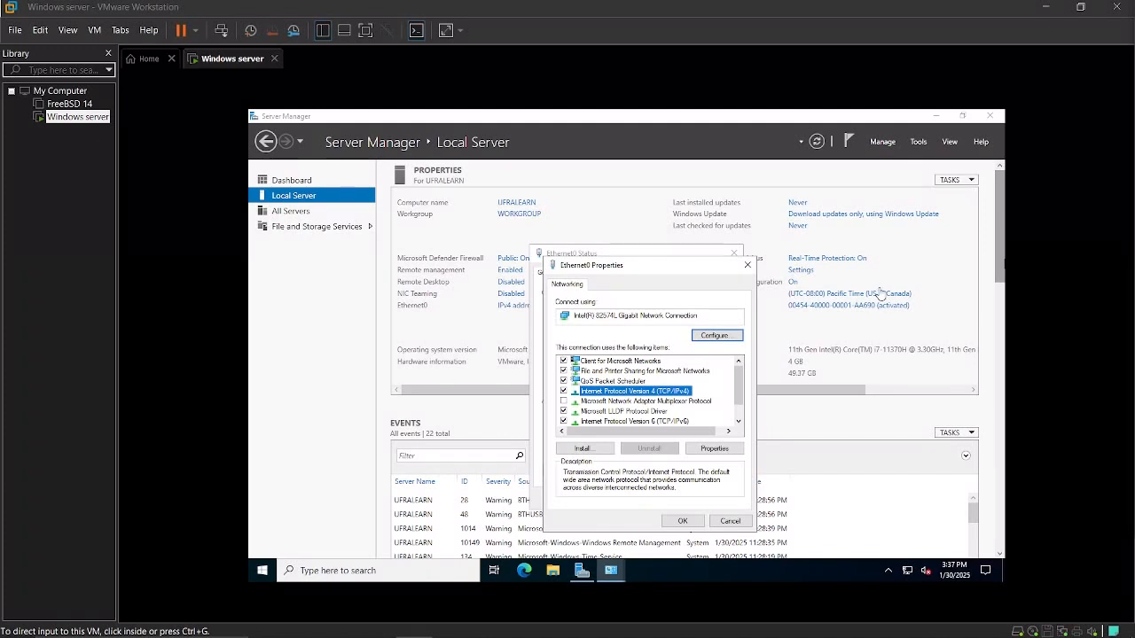
pyautogui.click(684, 524)
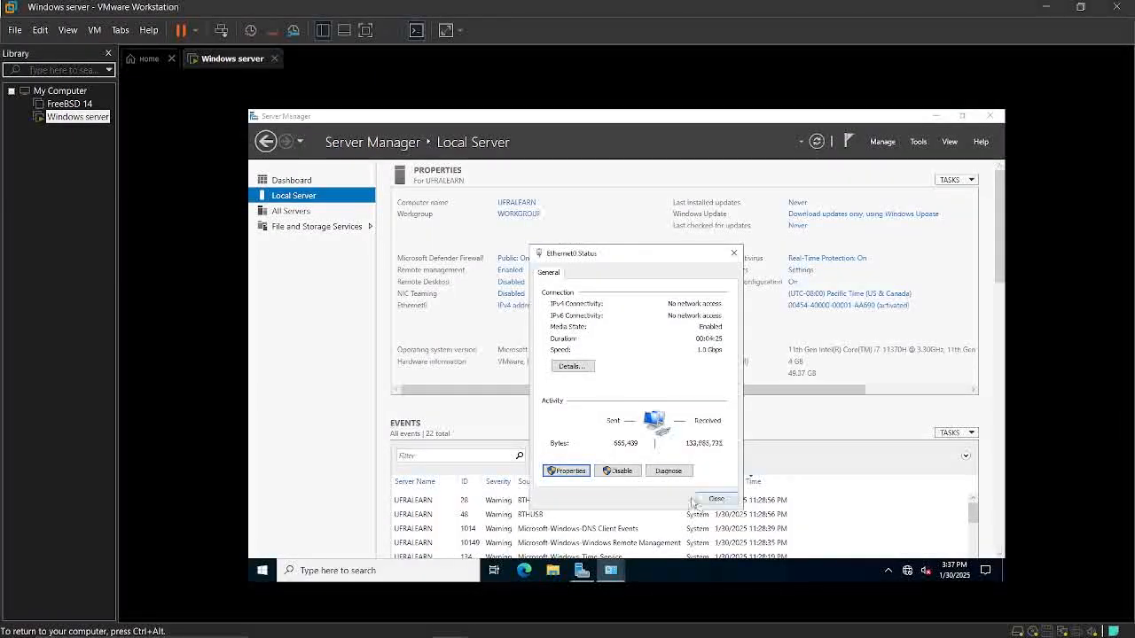
# Check the IPv4 address in Ethernet0's network connection details and close the adapter's status window
pyautogui.click(572, 368)
pyautogui.click(638, 360)
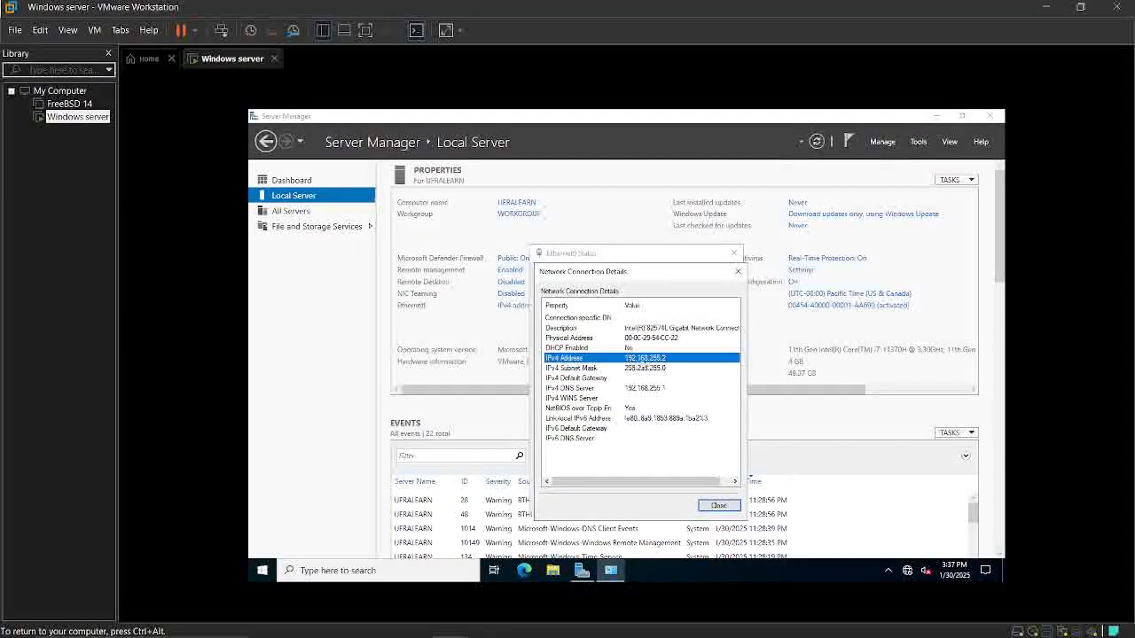
pyautogui.click(719, 506)
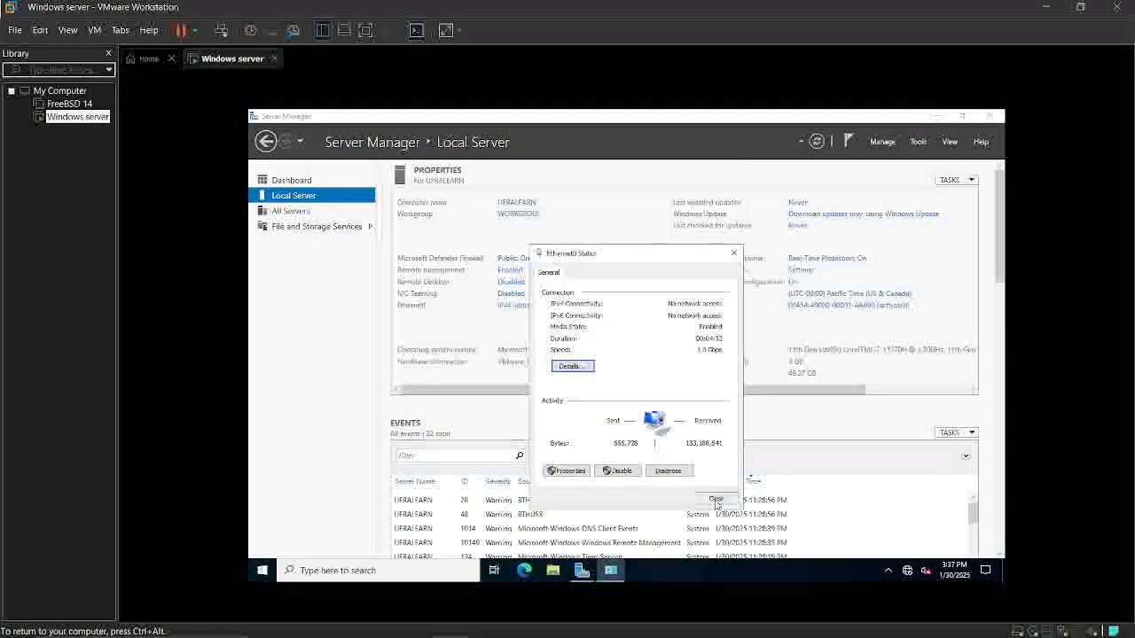
pyautogui.click(717, 502)
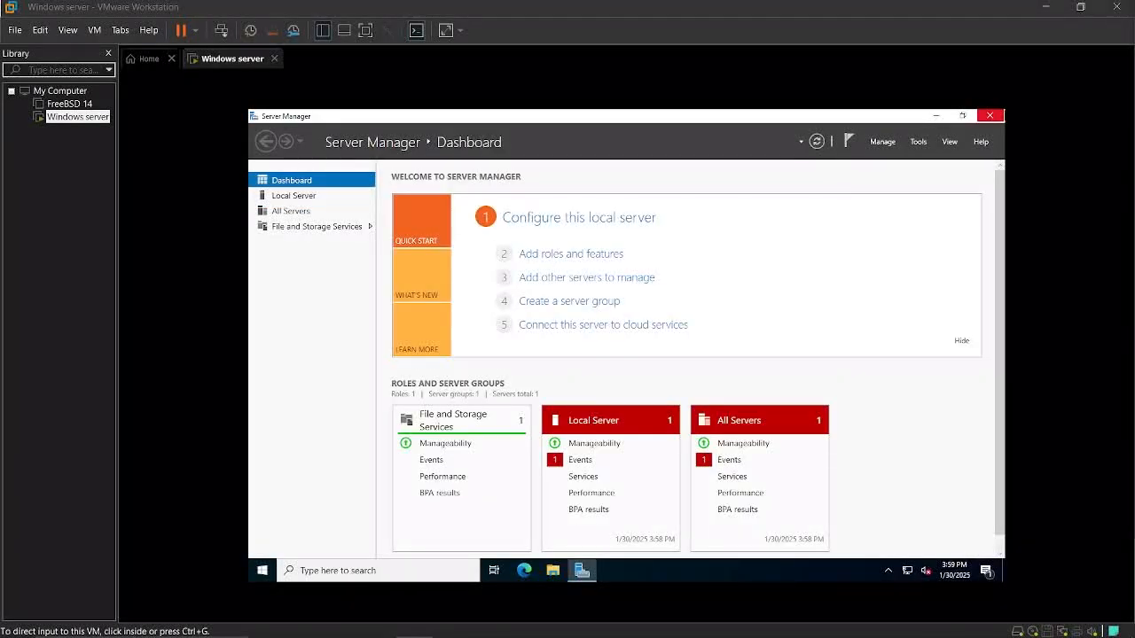
# Start adding roles and features, keeping the default installation type and the UFRALEARN server as the destination
pyautogui.click(567, 190)
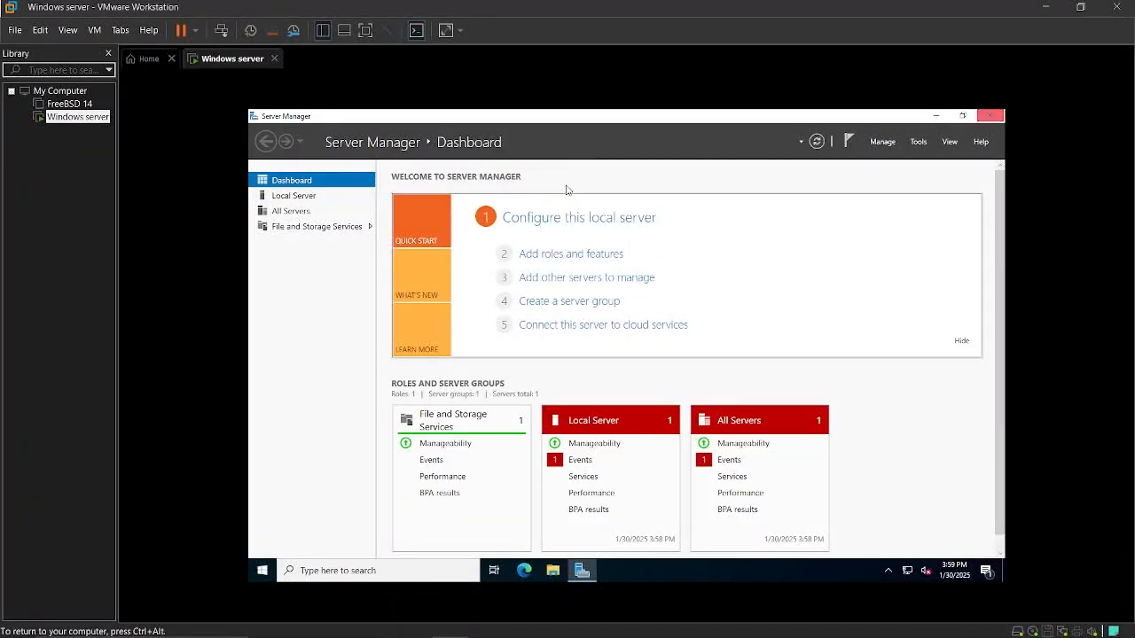
pyautogui.click(540, 255)
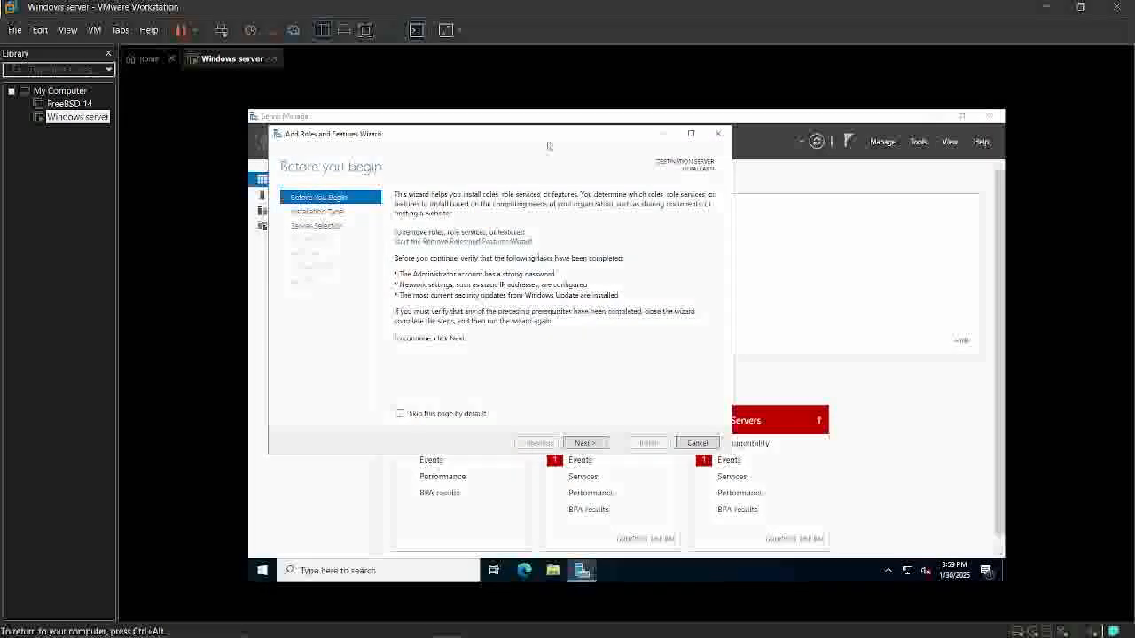
pyautogui.moveTo(555, 139); pyautogui.dragTo(645, 155)
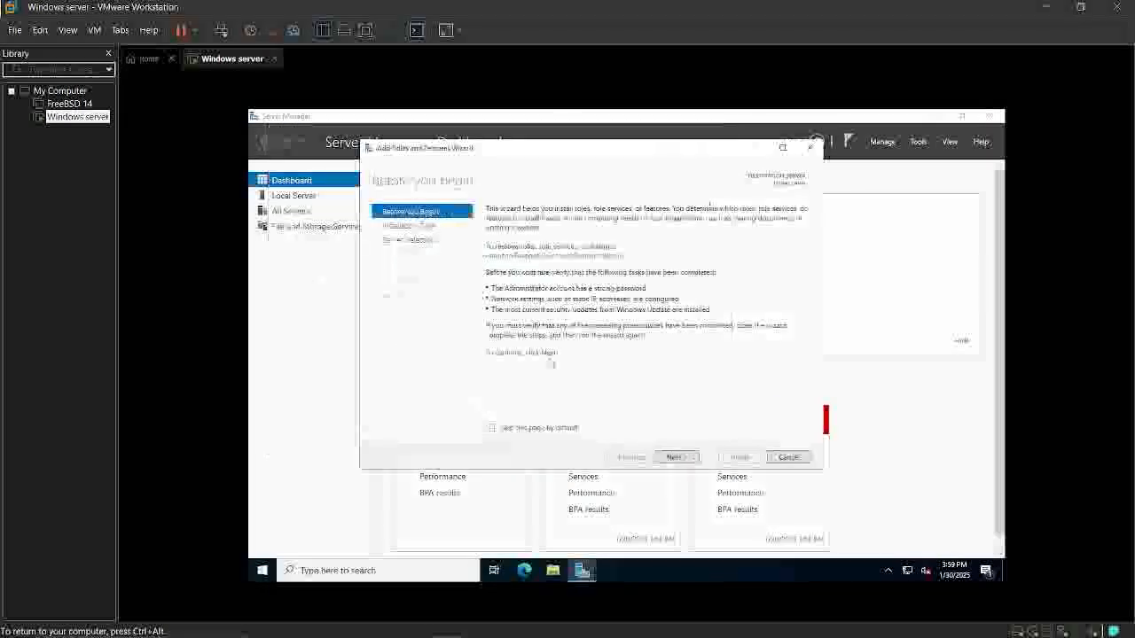
pyautogui.click(679, 457)
pyautogui.click(683, 457)
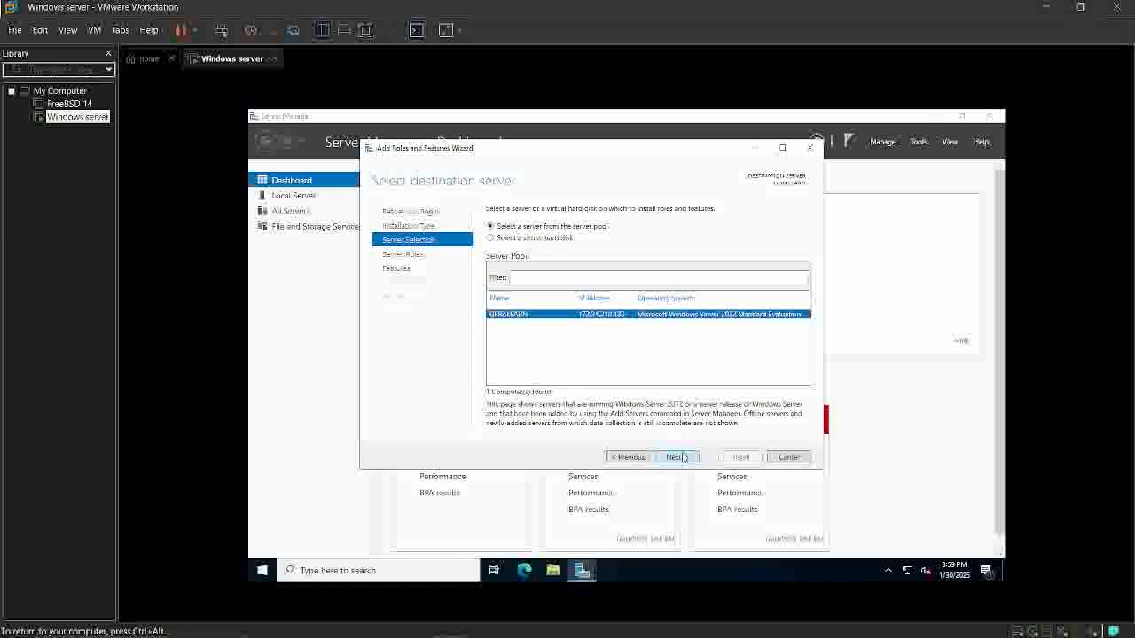
pyautogui.click(683, 457)
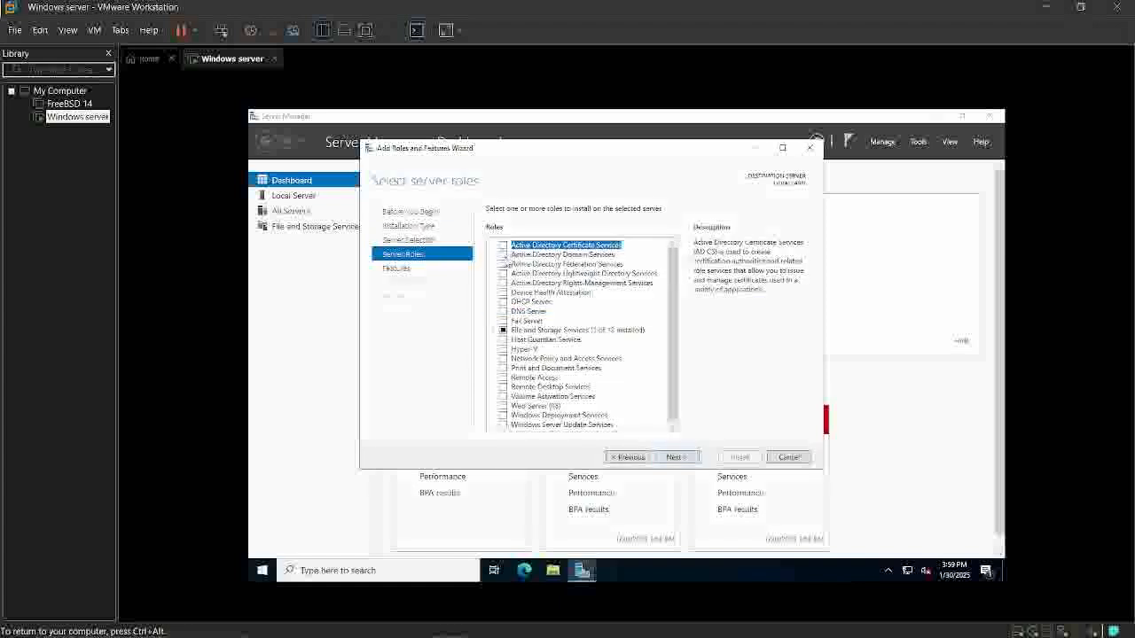
# Select the Active Directory Domain Services role with its required features and proceed to the installation confirmation
pyautogui.click(503, 255)
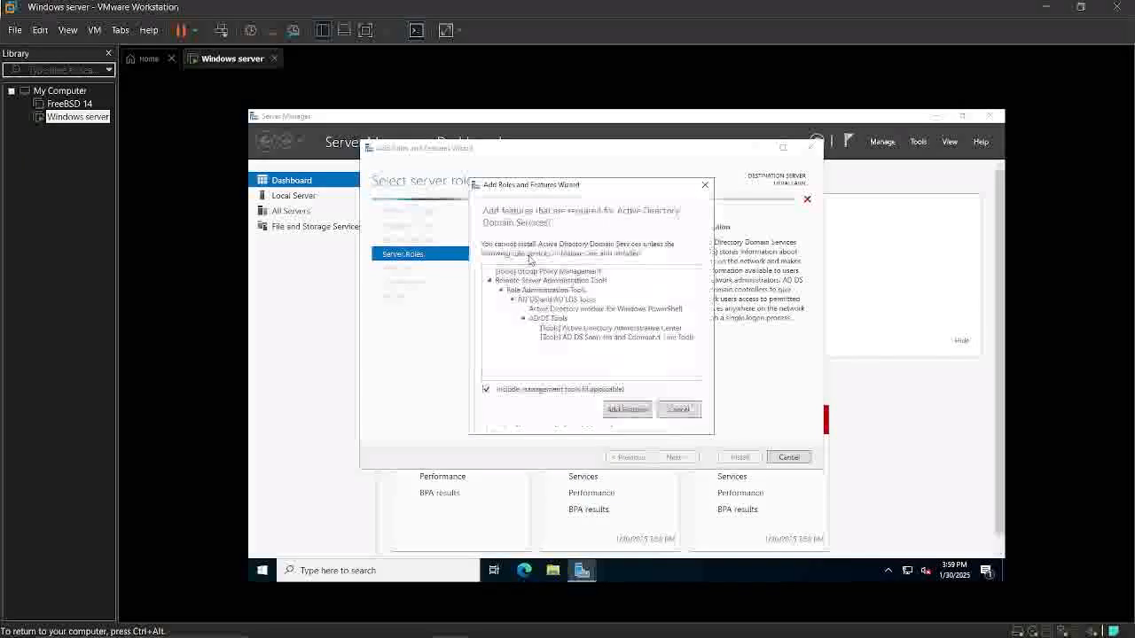
pyautogui.click(628, 410)
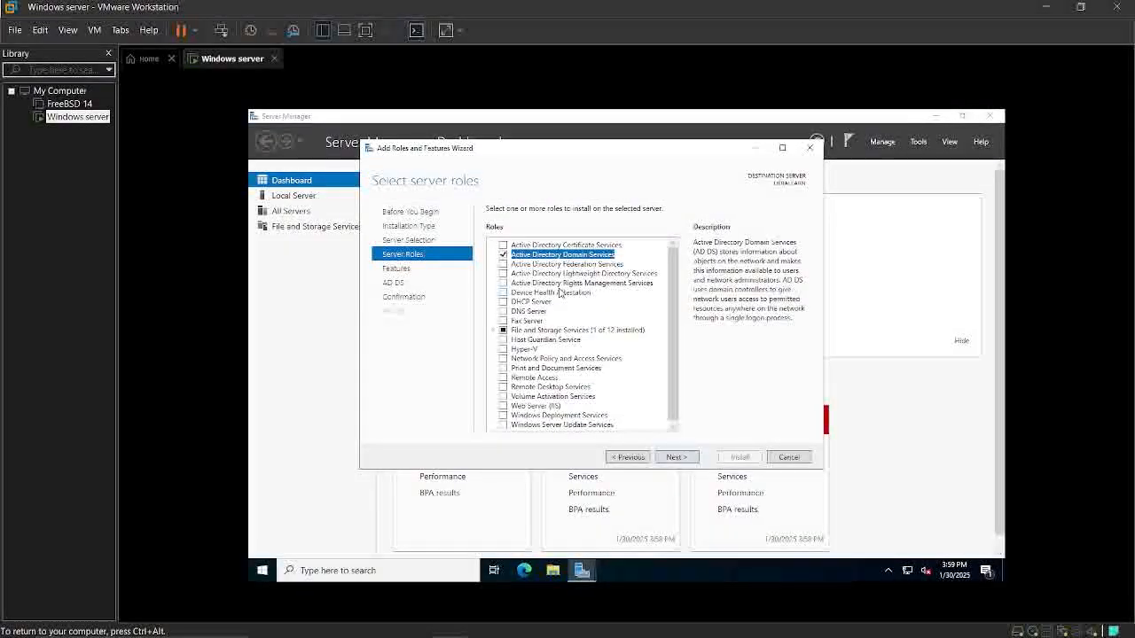
pyautogui.click(675, 459)
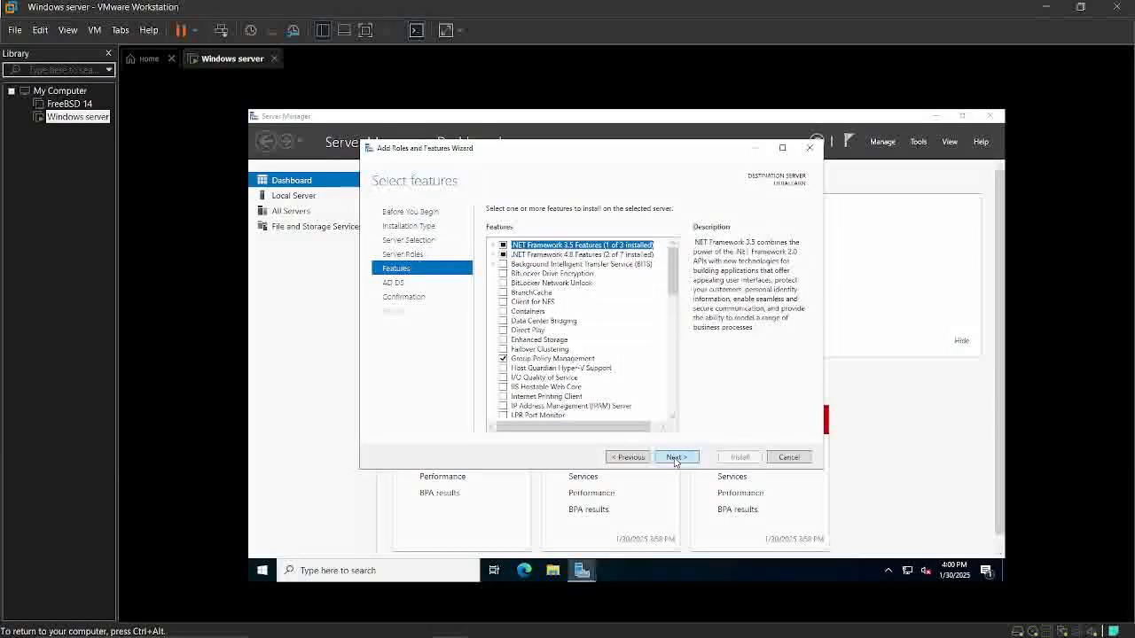
pyautogui.click(675, 458)
pyautogui.click(674, 459)
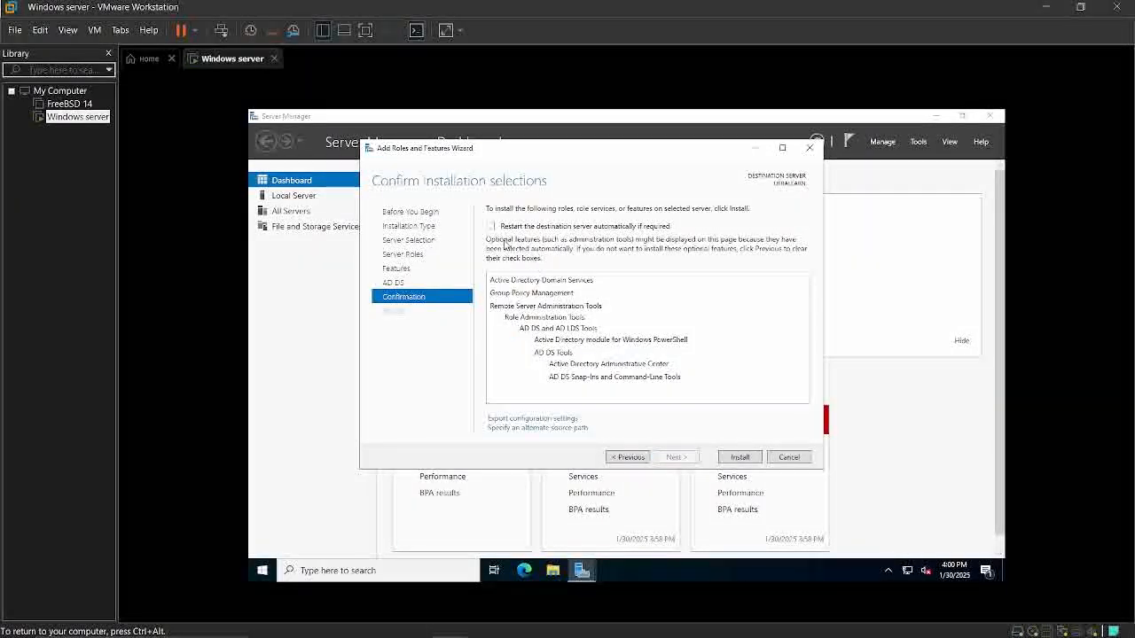
# Allow the destination server to restart automatically if required, install the selected role, and close the wizard
pyautogui.click(491, 227)
pyautogui.click(660, 380)
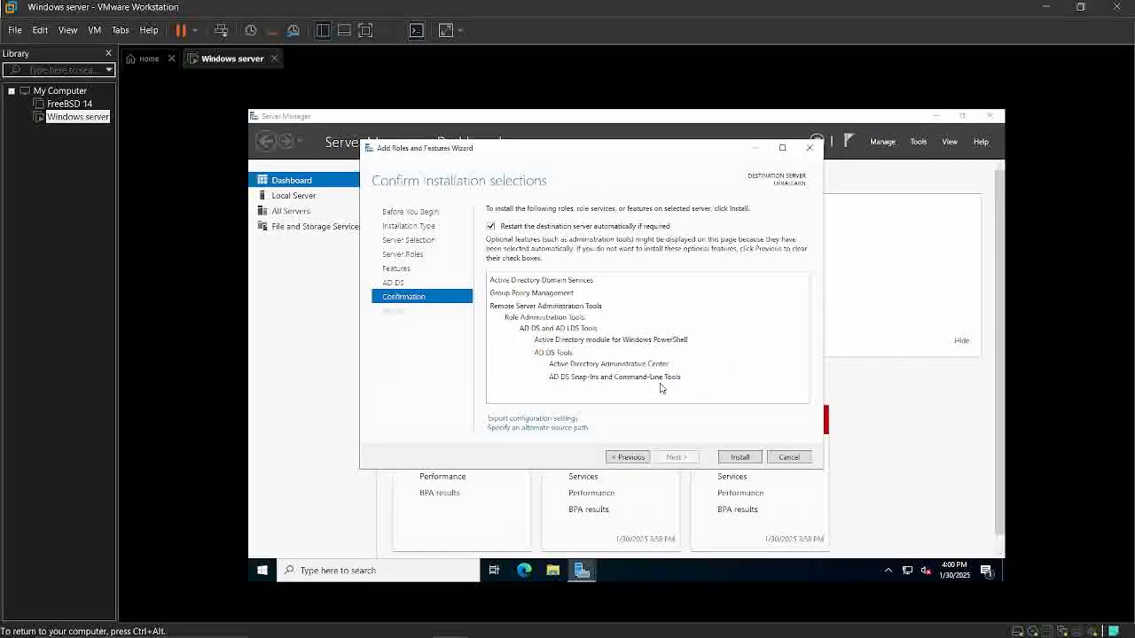
pyautogui.click(734, 459)
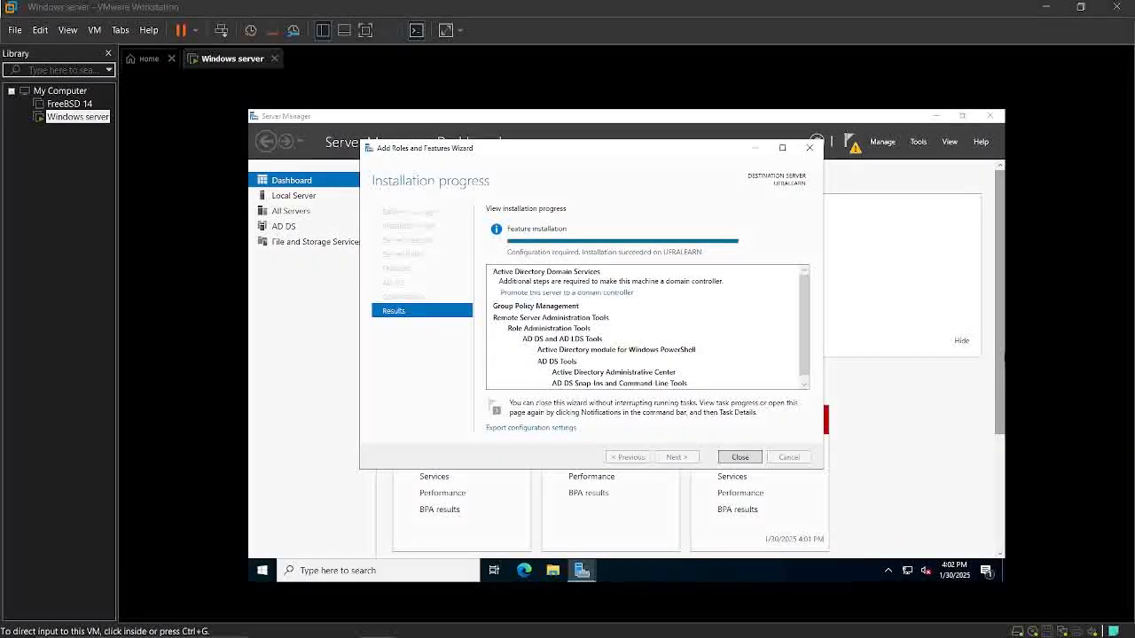
pyautogui.click(409, 403)
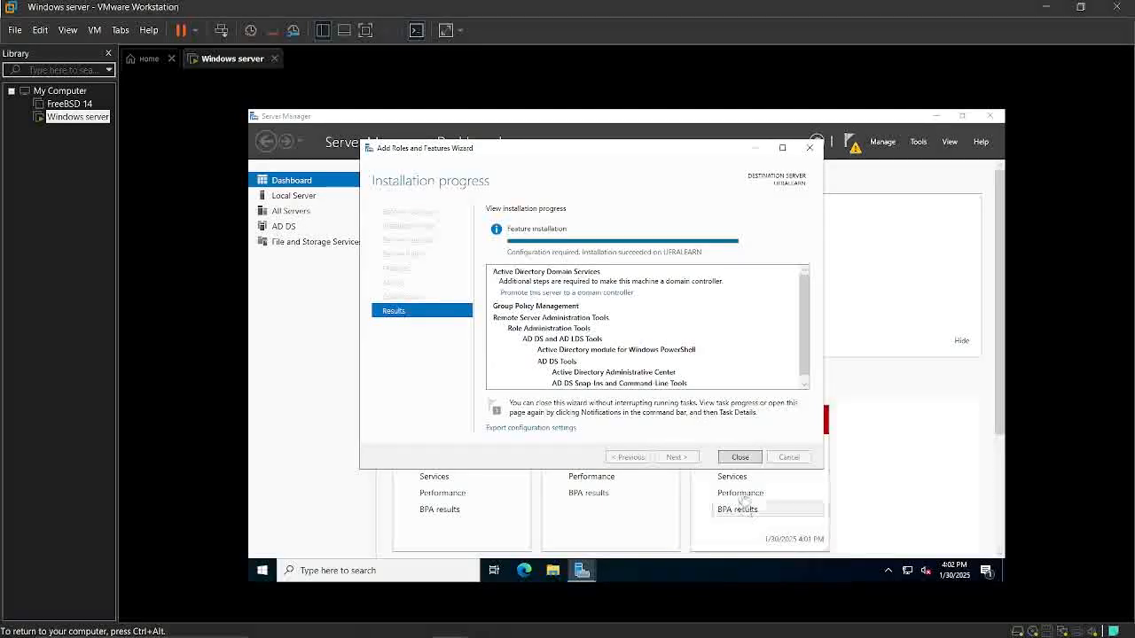
pyautogui.click(740, 457)
# Restart the server with Other (Unplanned) as the reason
pyautogui.click(262, 570)
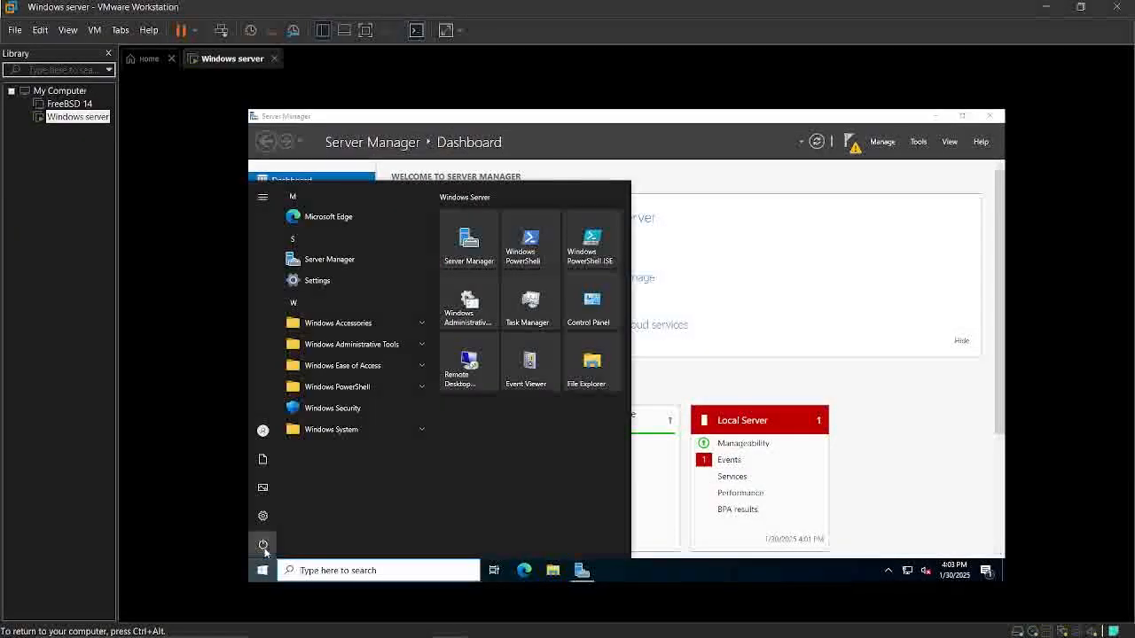
pyautogui.click(263, 545)
pyautogui.click(287, 518)
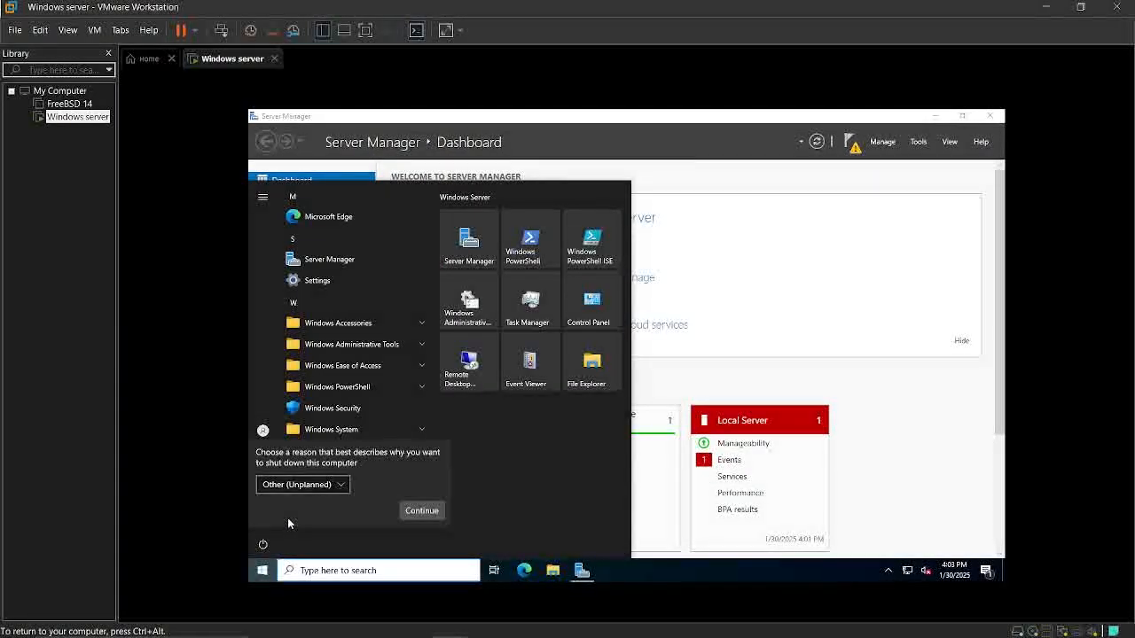
pyautogui.click(417, 510)
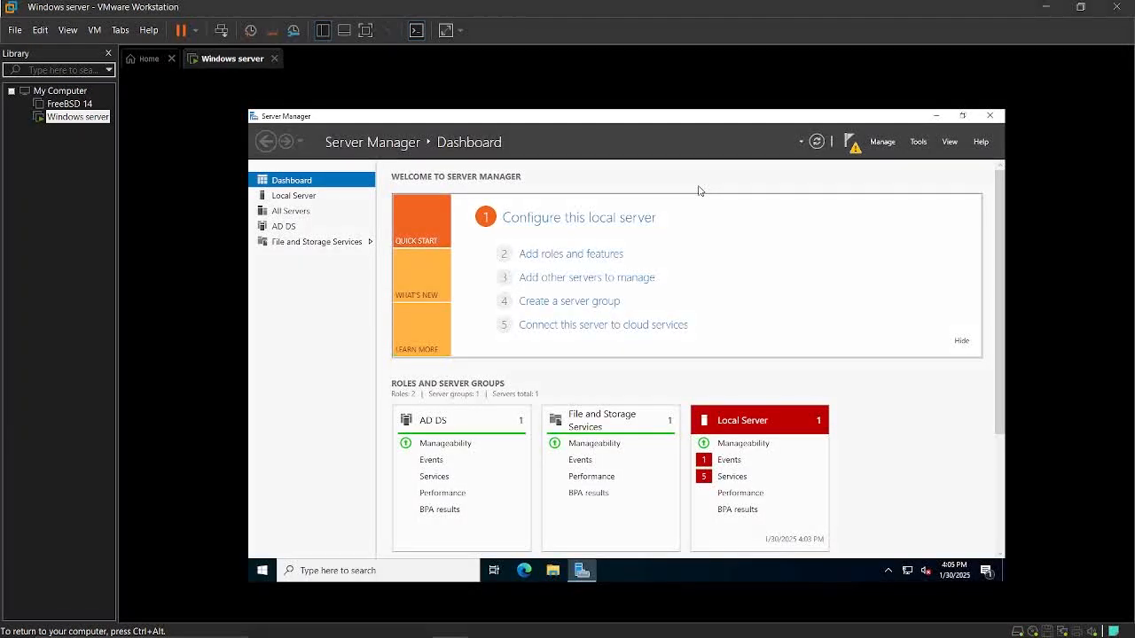
# Start promoting the server to a domain controller, adding a new forest with the root domain name ufra.learn
pyautogui.click(852, 146)
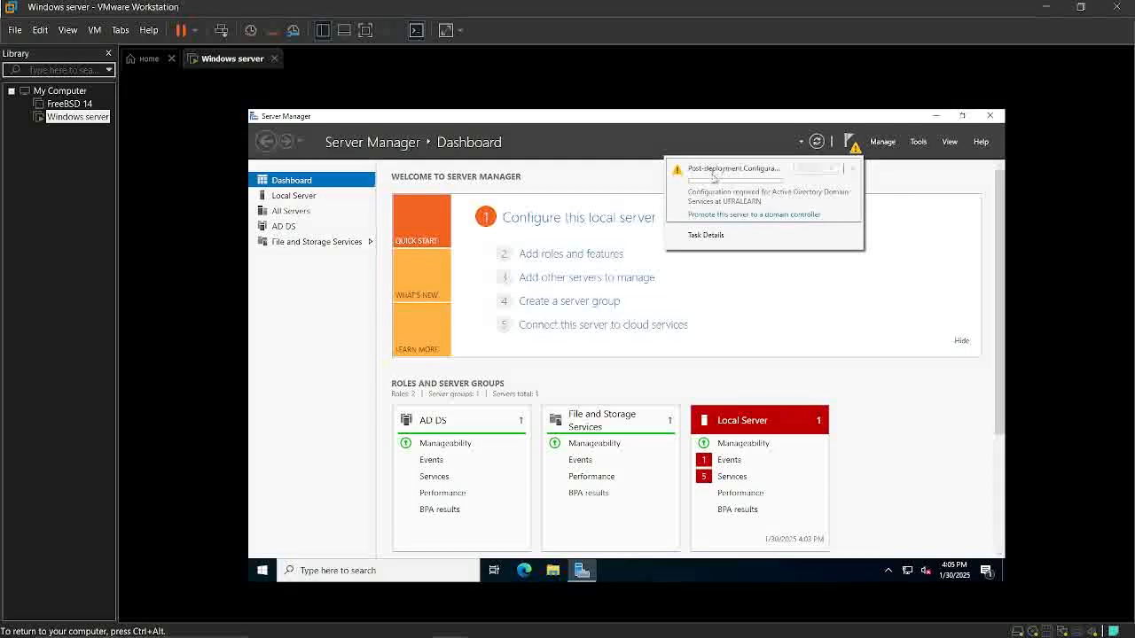
pyautogui.click(721, 213)
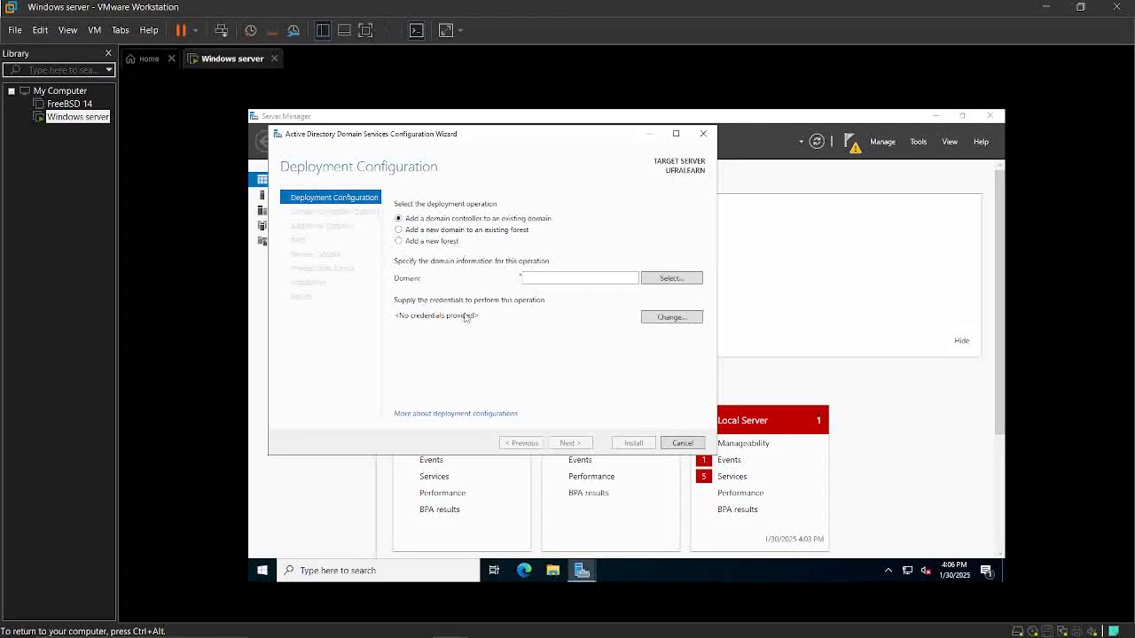
pyautogui.click(399, 242)
pyautogui.click(566, 276)
pyautogui.write('u')
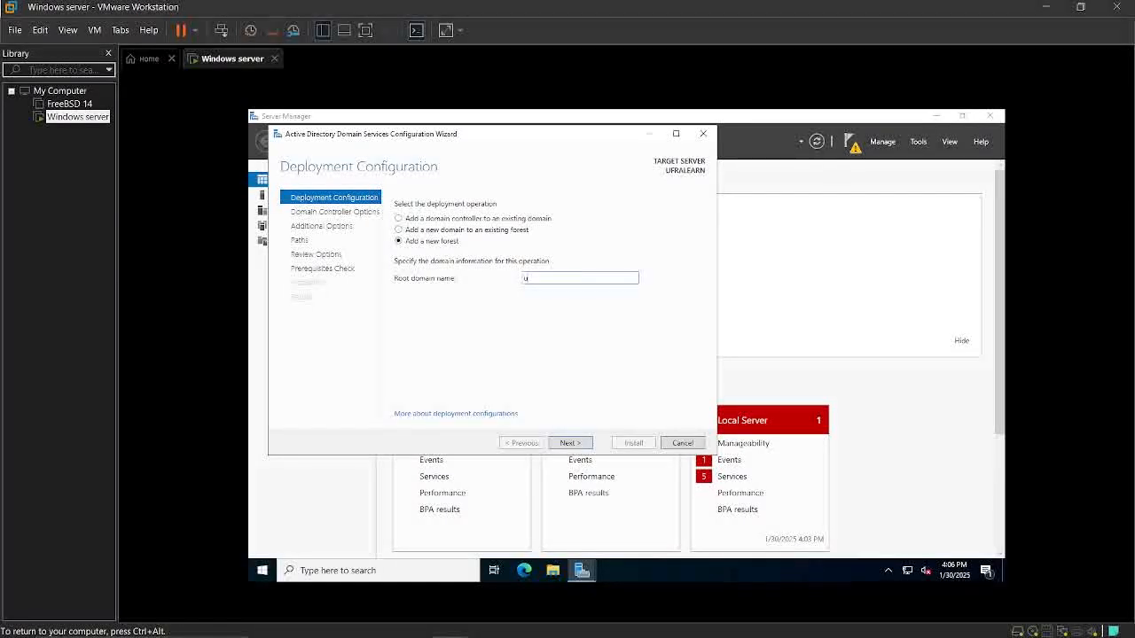
pyautogui.write('fra')
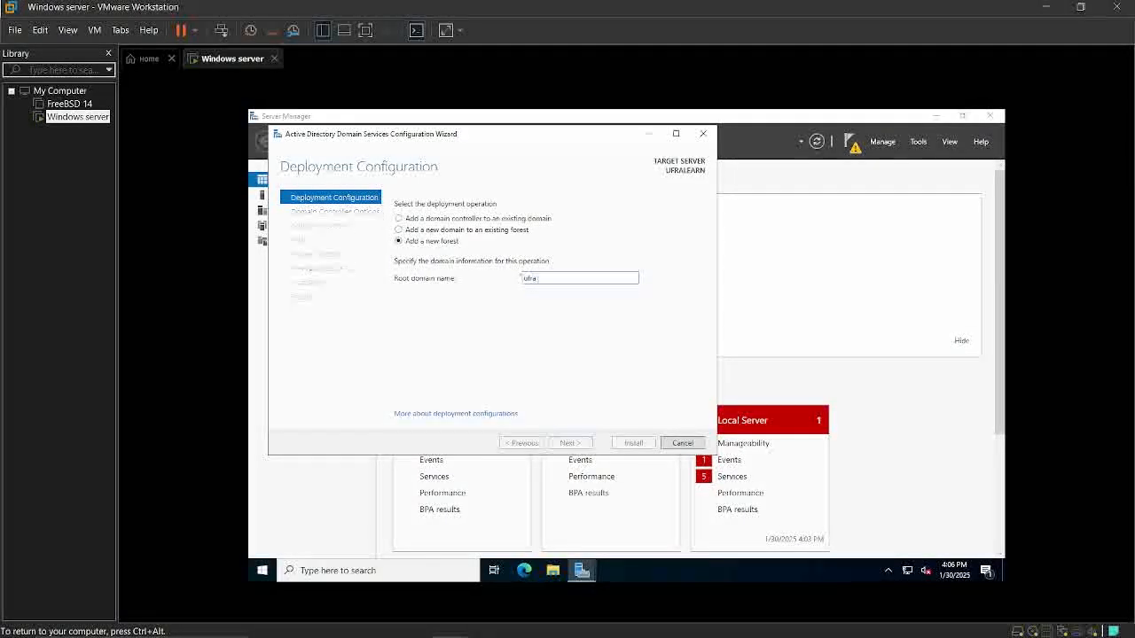
pyautogui.write('.learn')
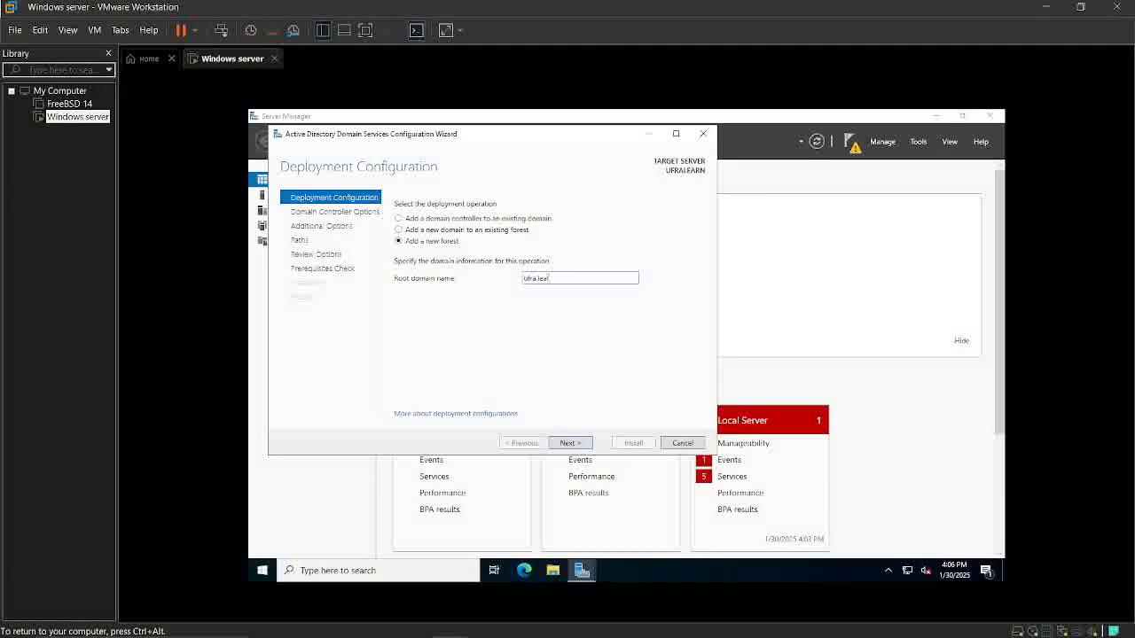
pyautogui.click(572, 443)
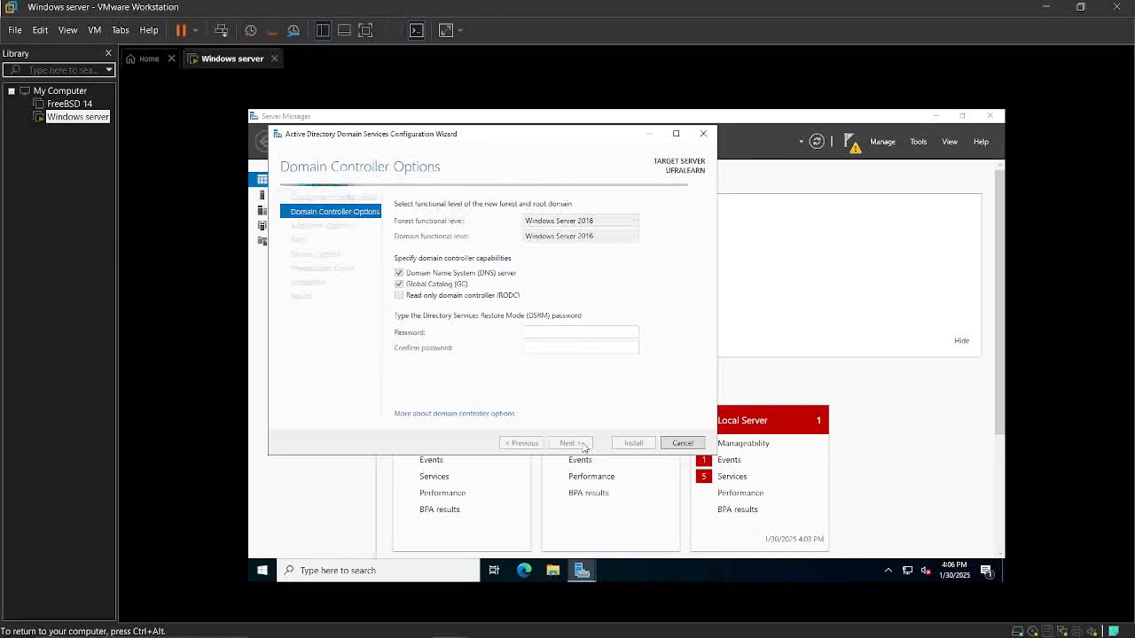
# Enter and confirm the Directory Services Restore Mode password, keep the default domain controller options, and continue the configuration
pyautogui.write('P@s')
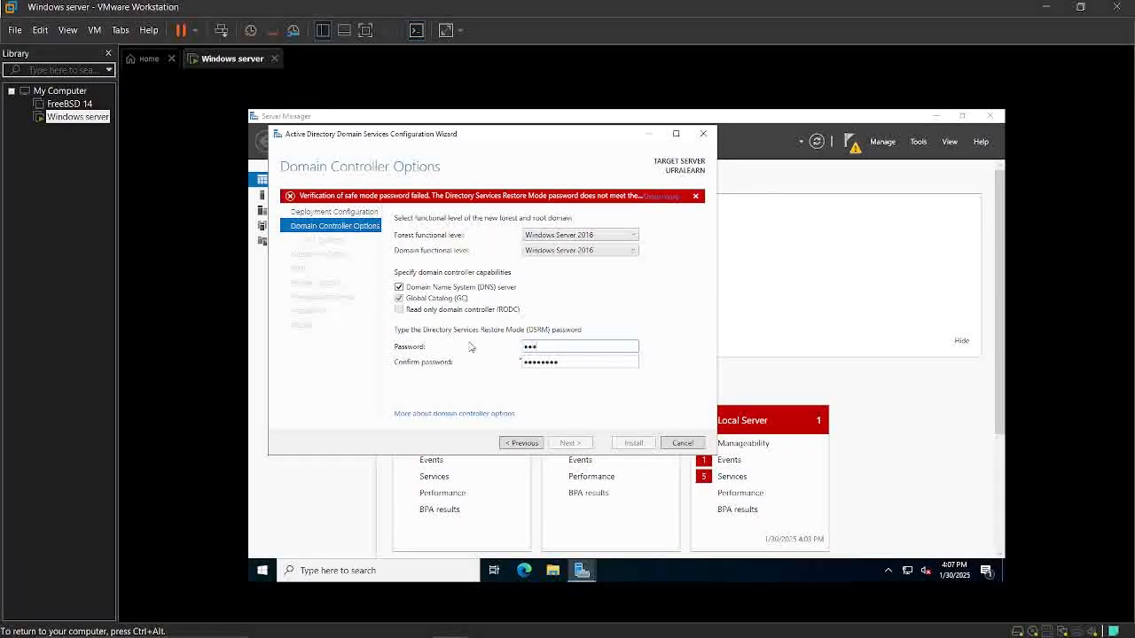
pyautogui.write('sw0rd1')
pyautogui.moveTo(578, 363); pyautogui.dragTo(487, 363)
pyautogui.write('Pas')
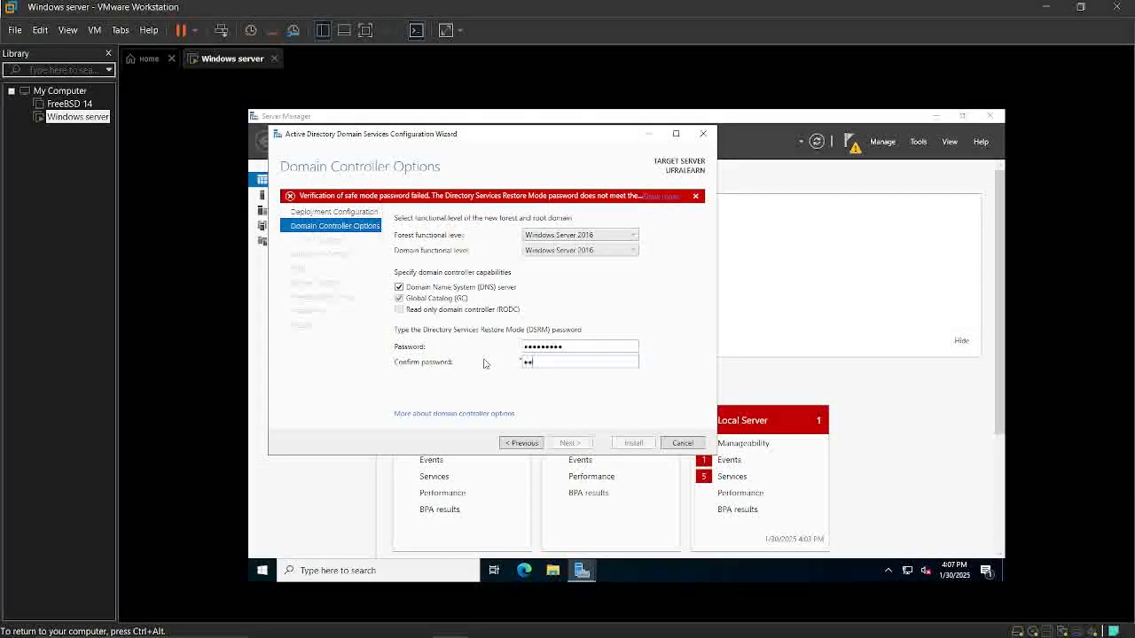
pyautogui.write('sw0rd1')
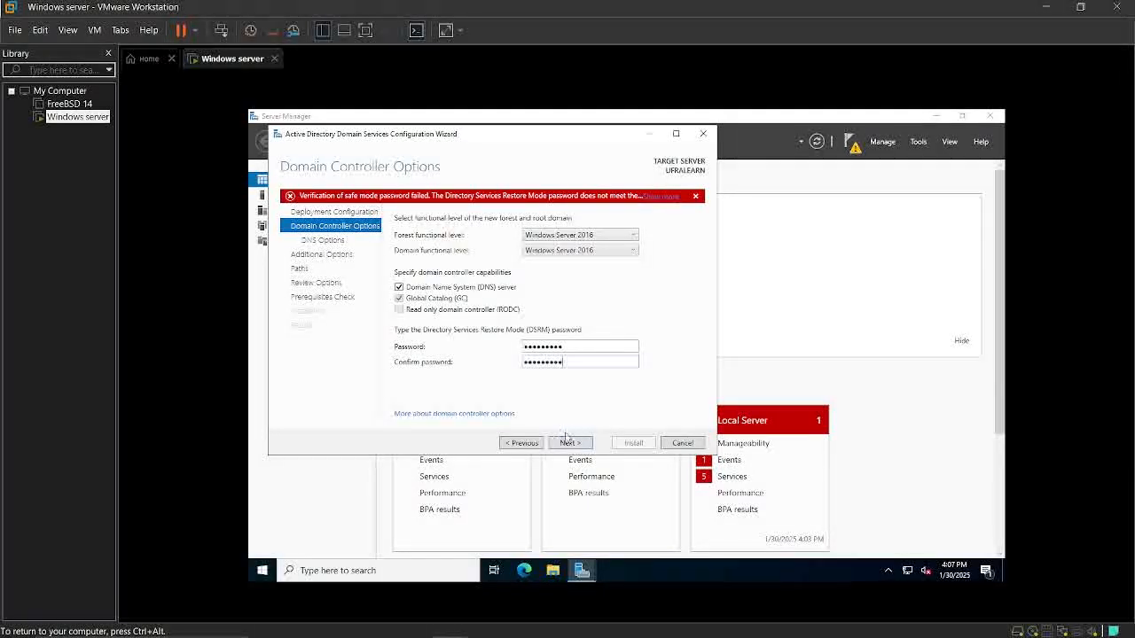
pyautogui.click(564, 443)
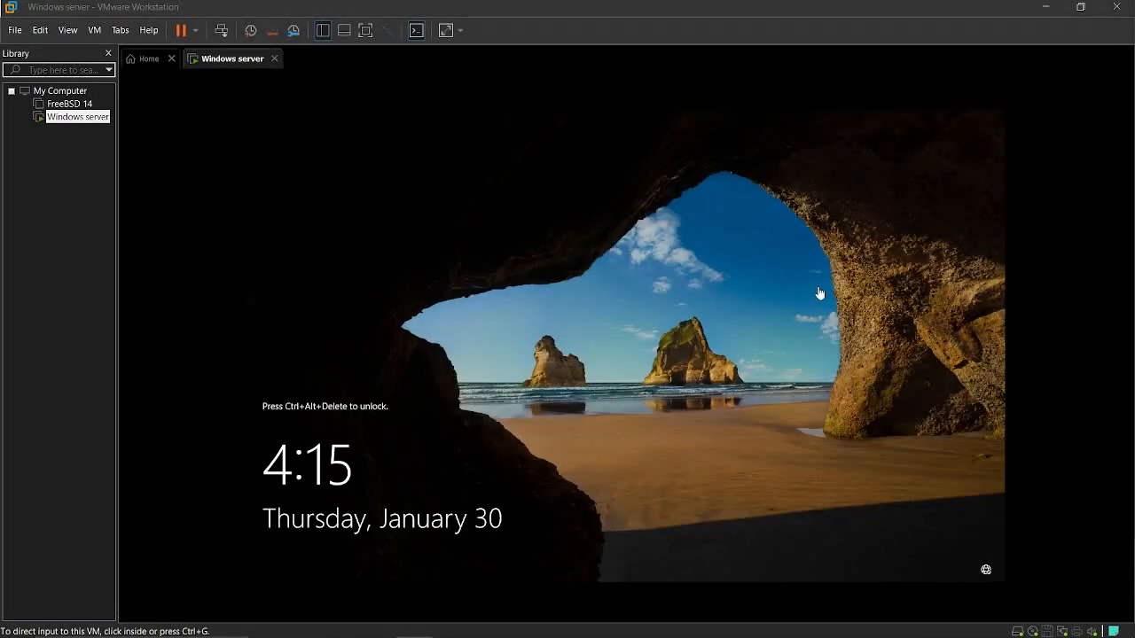
# Unlock the restarted server and sign in as UFRA\Administrator with the account password
pyautogui.click(821, 294)
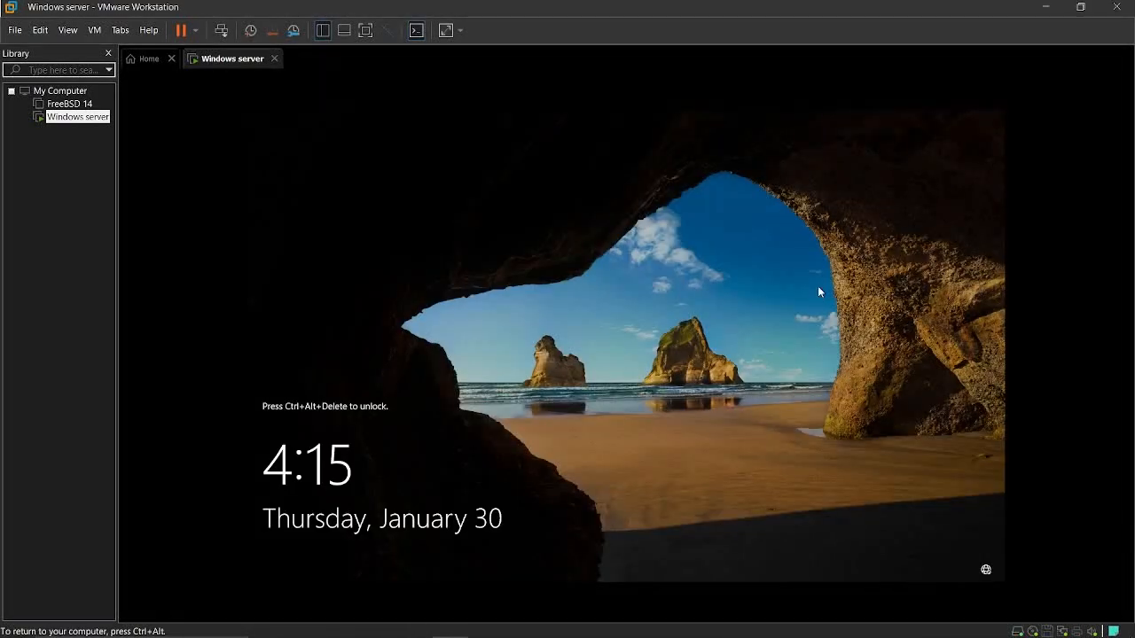
pyautogui.hotkey('ctrl', 'alt', 'Delete')
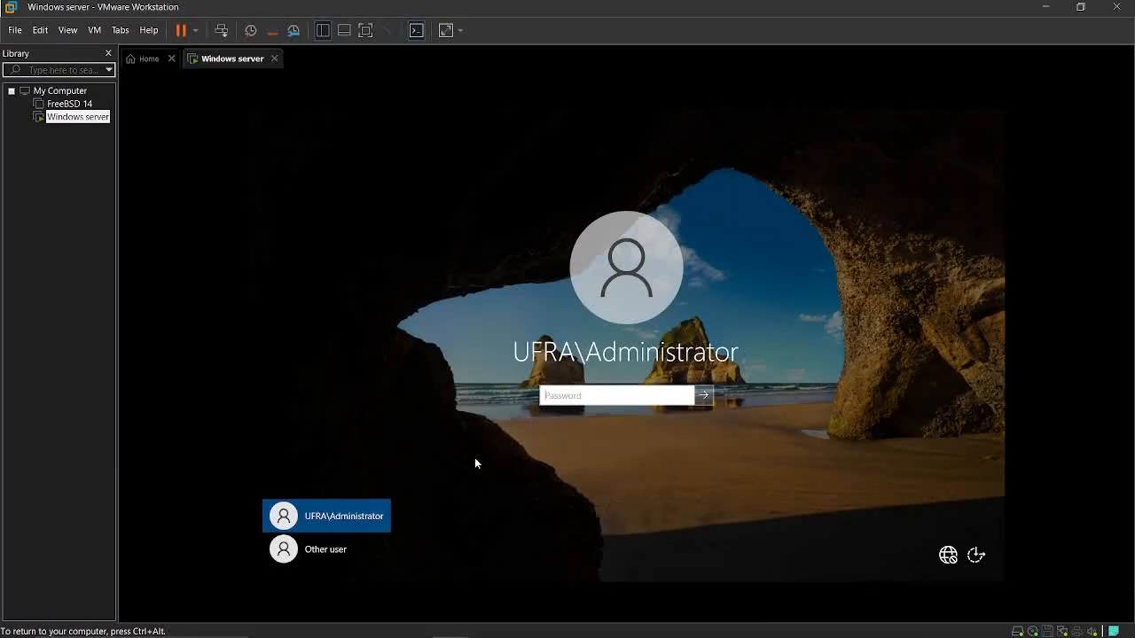
pyautogui.write('*******')
pyautogui.press('Return')
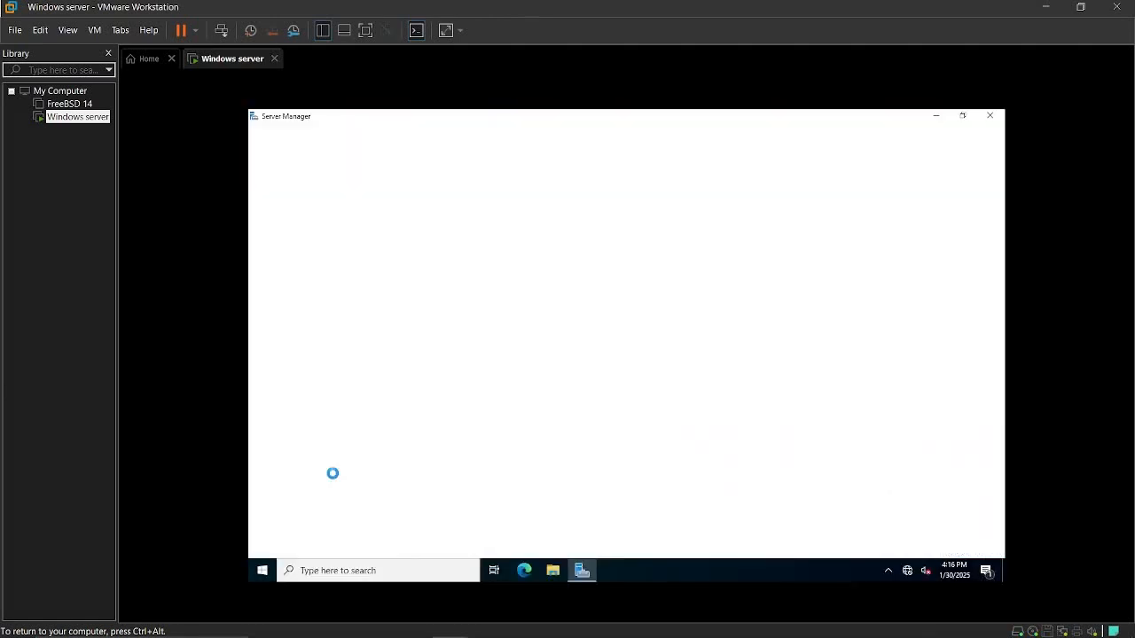
# Open Active Directory Users and Computers from Server Manager
pyautogui.click(627, 210)
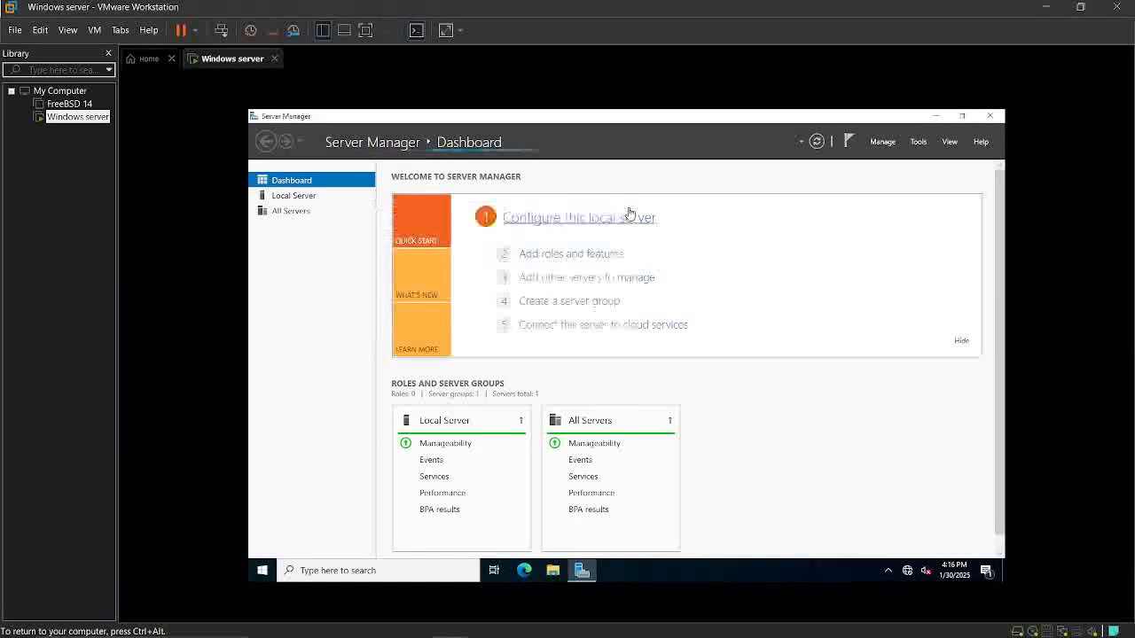
pyautogui.click(919, 144)
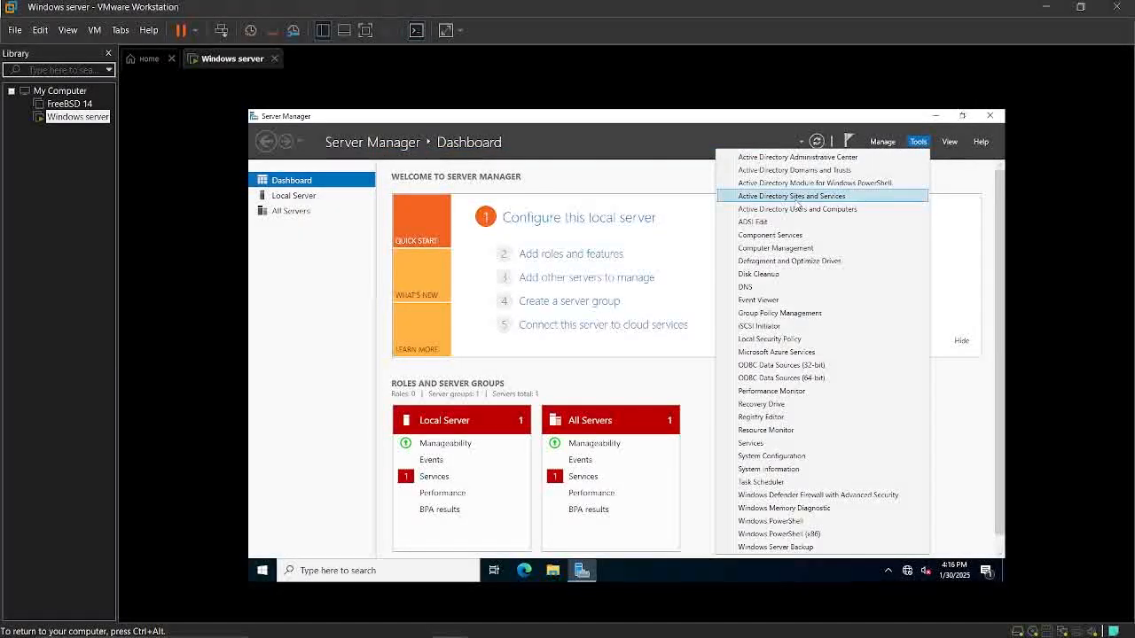
pyautogui.click(770, 211)
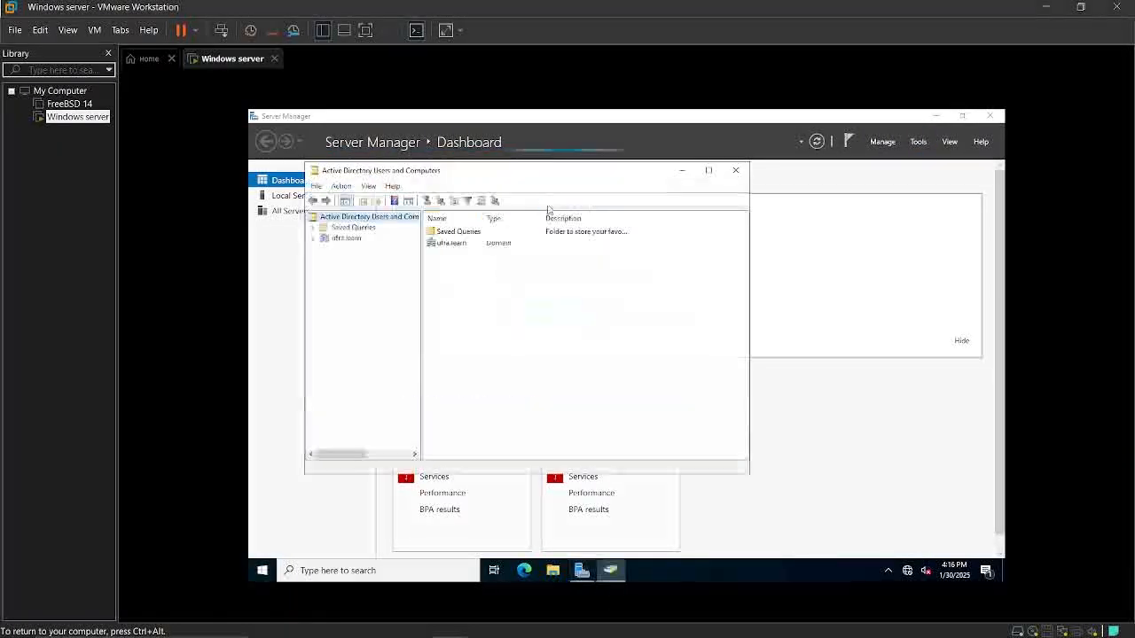
# Start a new user in the ufra.learn domain and fill in the first name, last name and user logon name
pyautogui.click(337, 238)
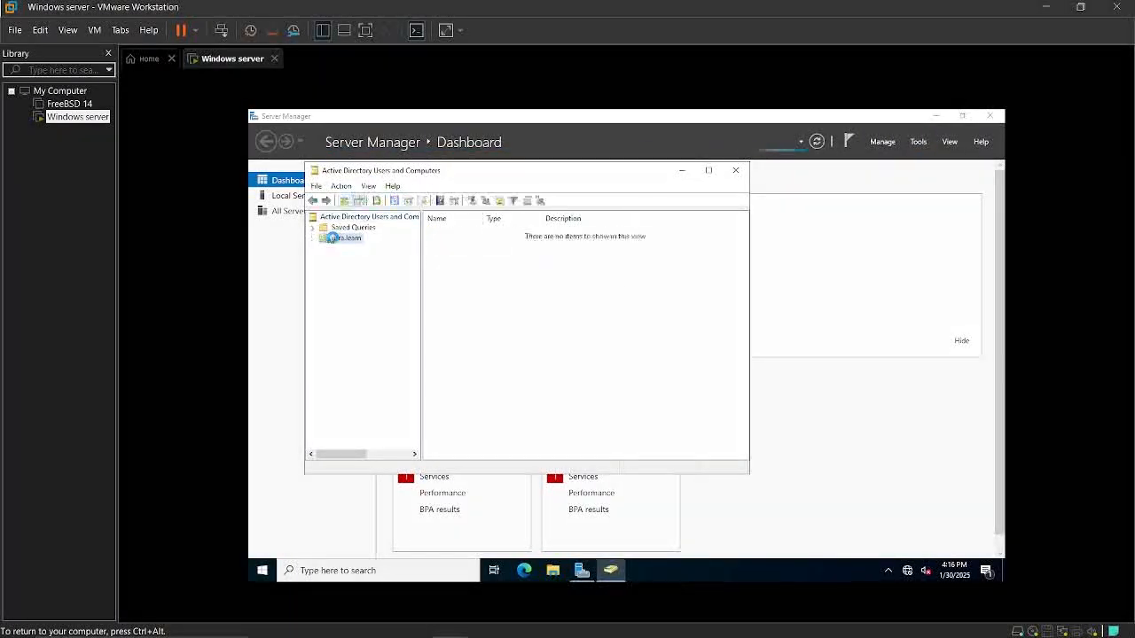
pyautogui.rightClick(334, 239)
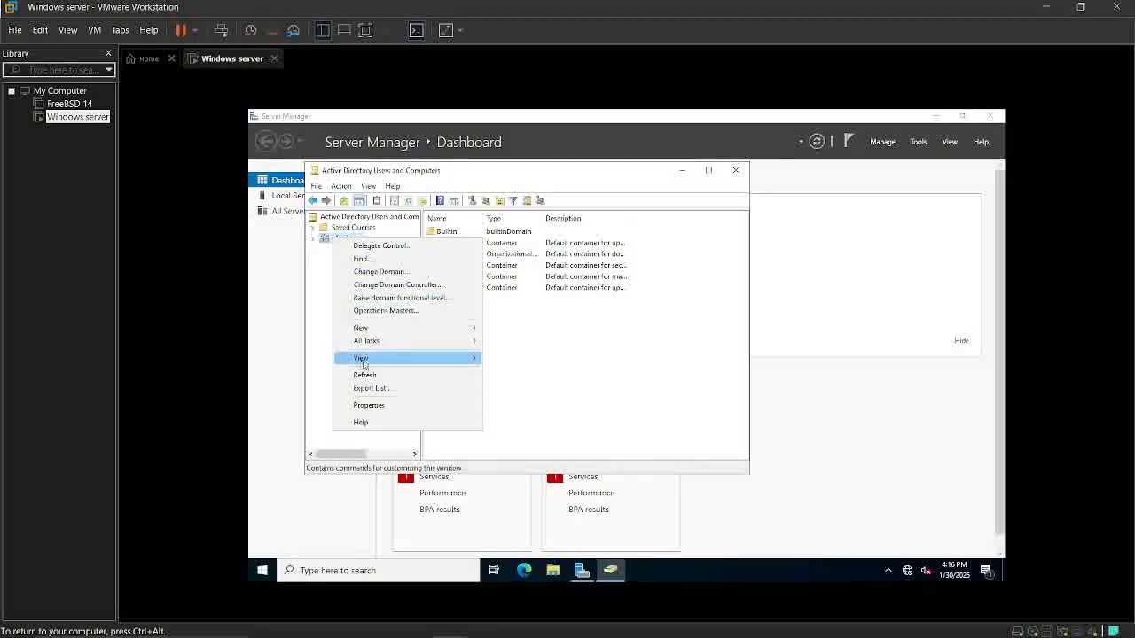
pyautogui.moveTo(364, 328)
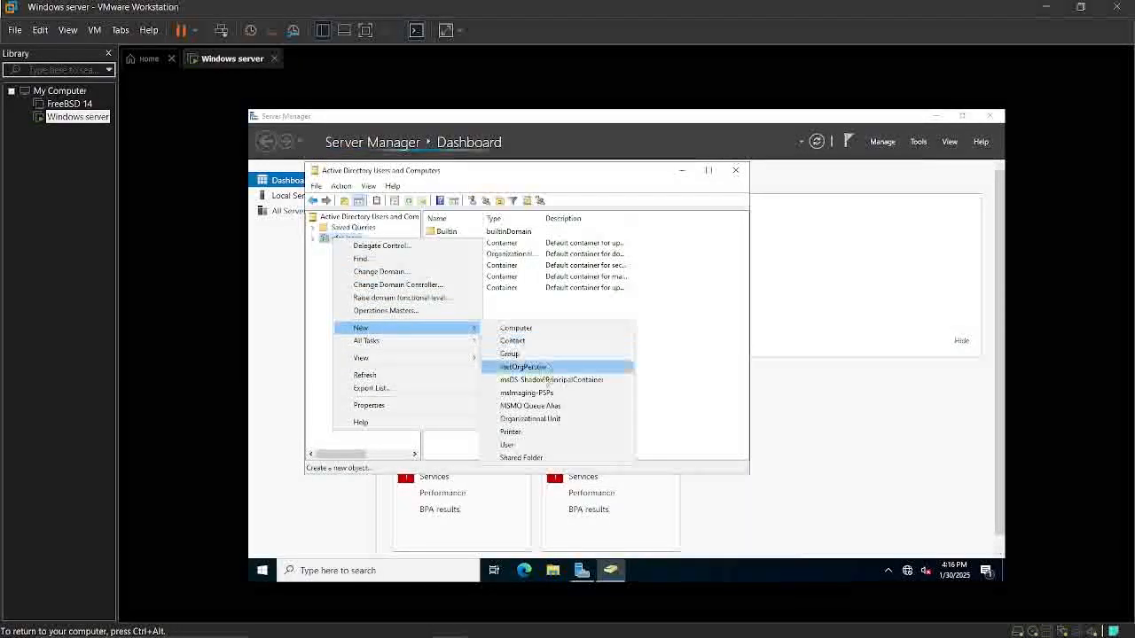
pyautogui.click(522, 445)
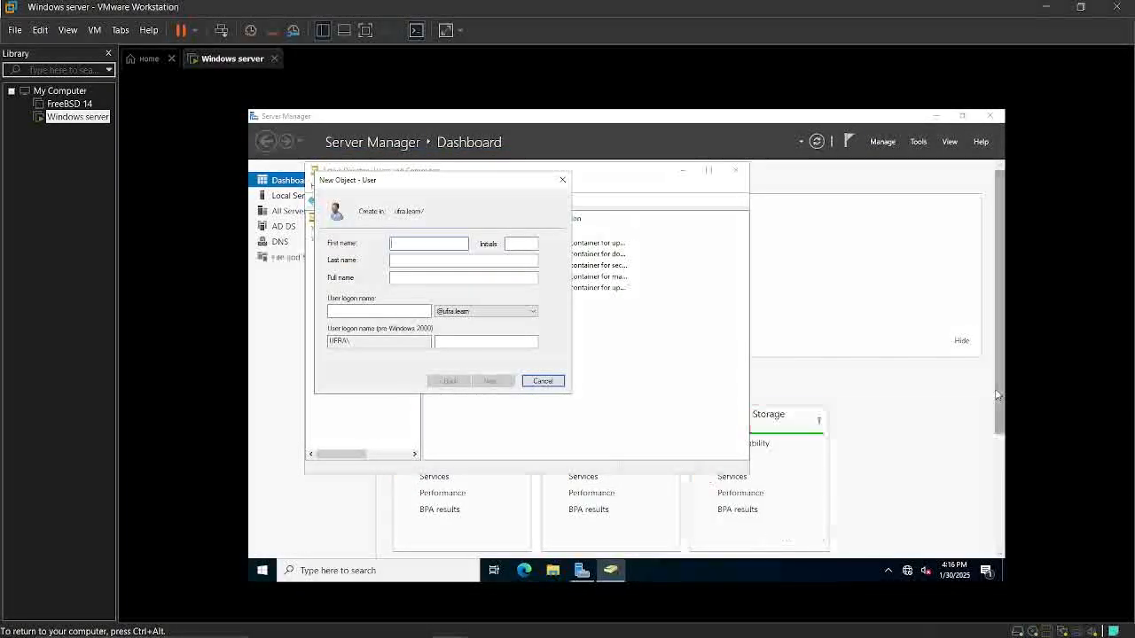
pyautogui.click(401, 244)
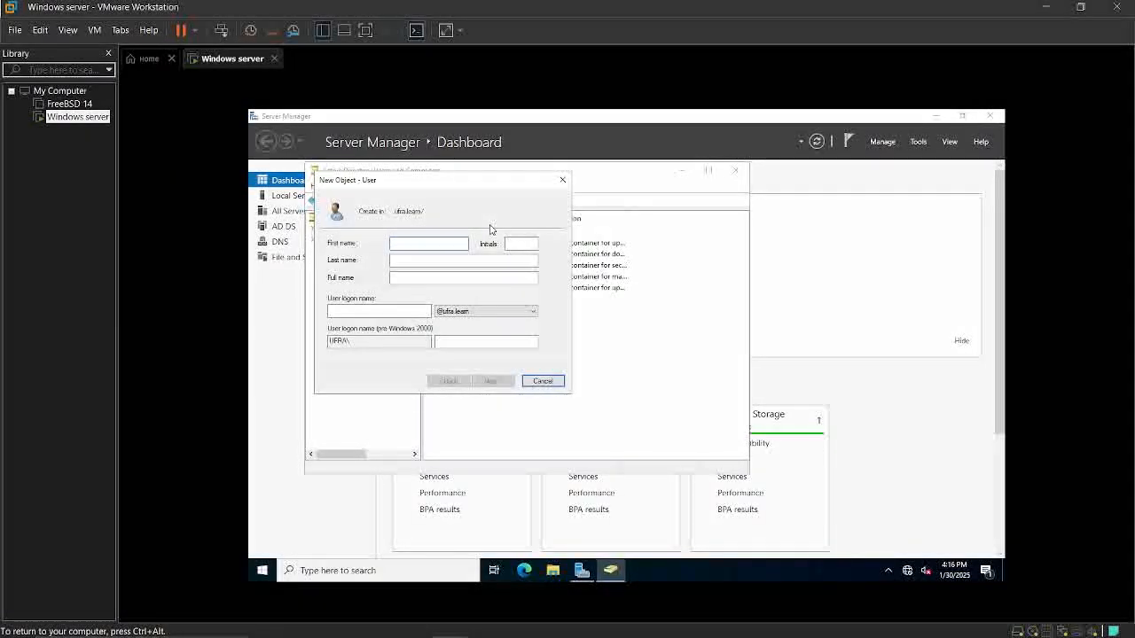
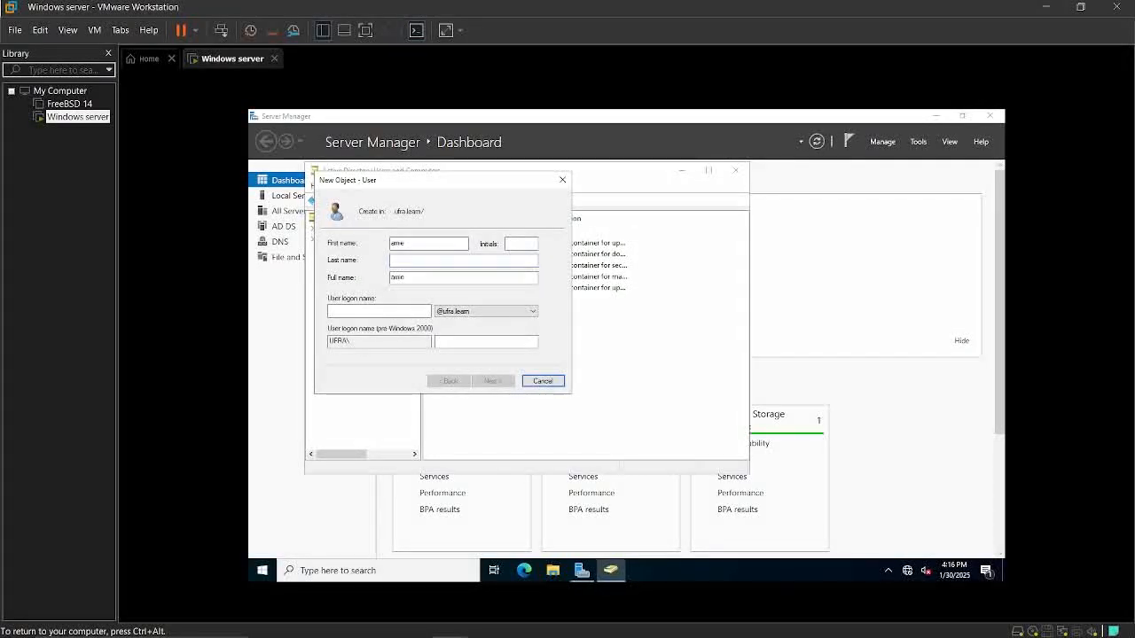
pyautogui.click(382, 313)
pyautogui.write('am')
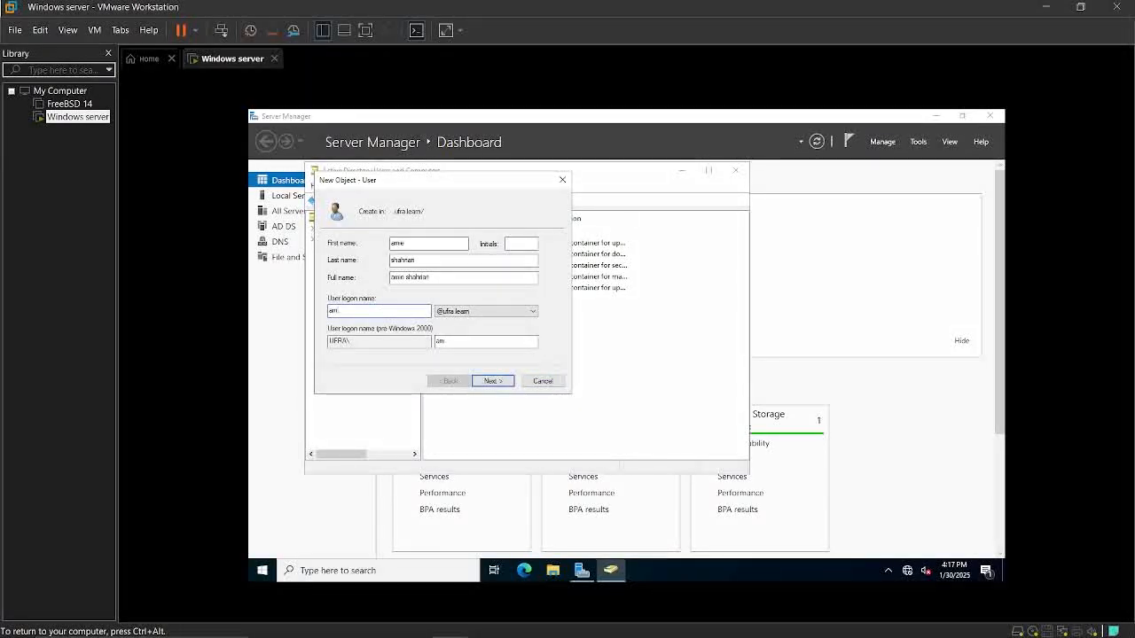
pyautogui.write('ir')
pyautogui.click(488, 382)
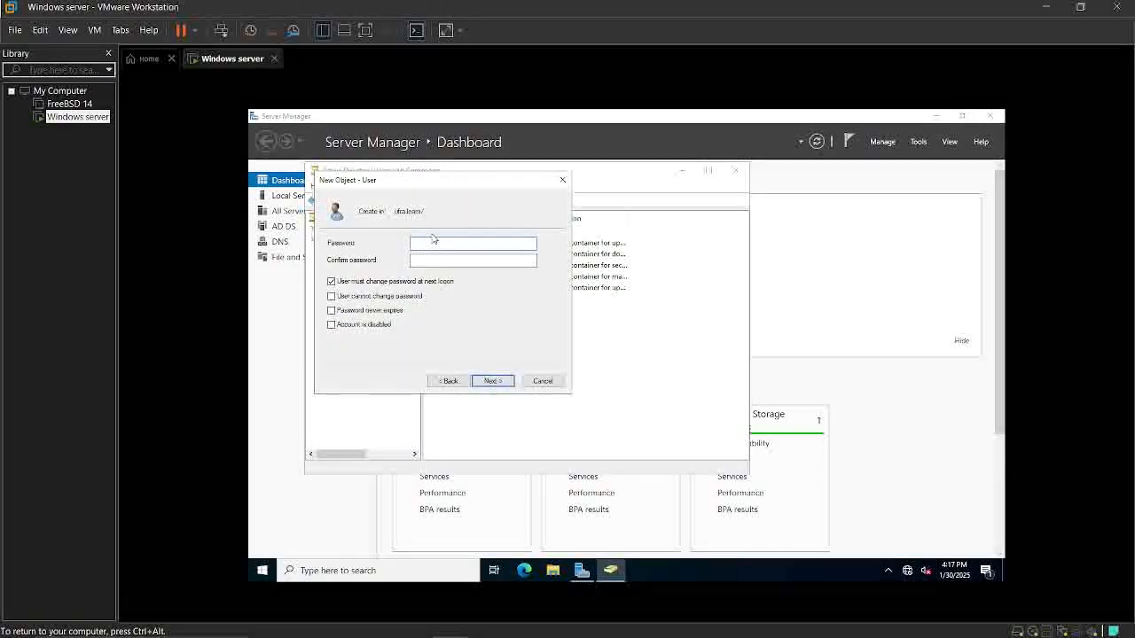
# Enter and confirm the new user's account password
pyautogui.write('•••')
pyautogui.press('BackSpace')
pyautogui.press('BackSpace')
pyautogui.press('BackSpace')
pyautogui.press('BackSpace')
pyautogui.press('BackSpace')
pyautogui.press('BackSpace')
pyautogui.write('•••')
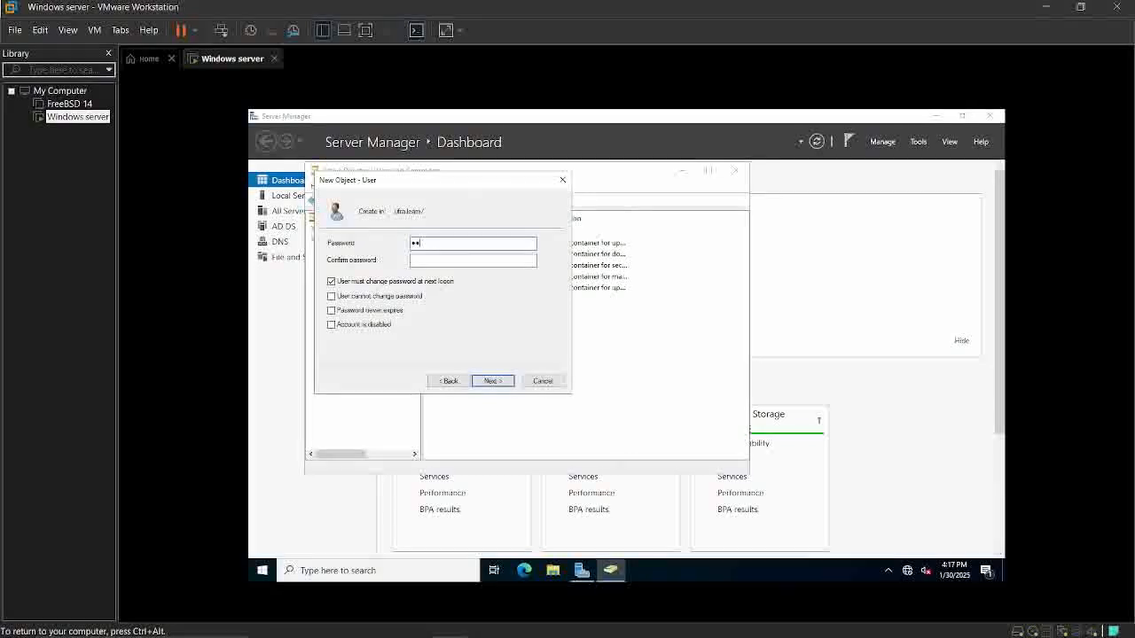
pyautogui.write('••••')
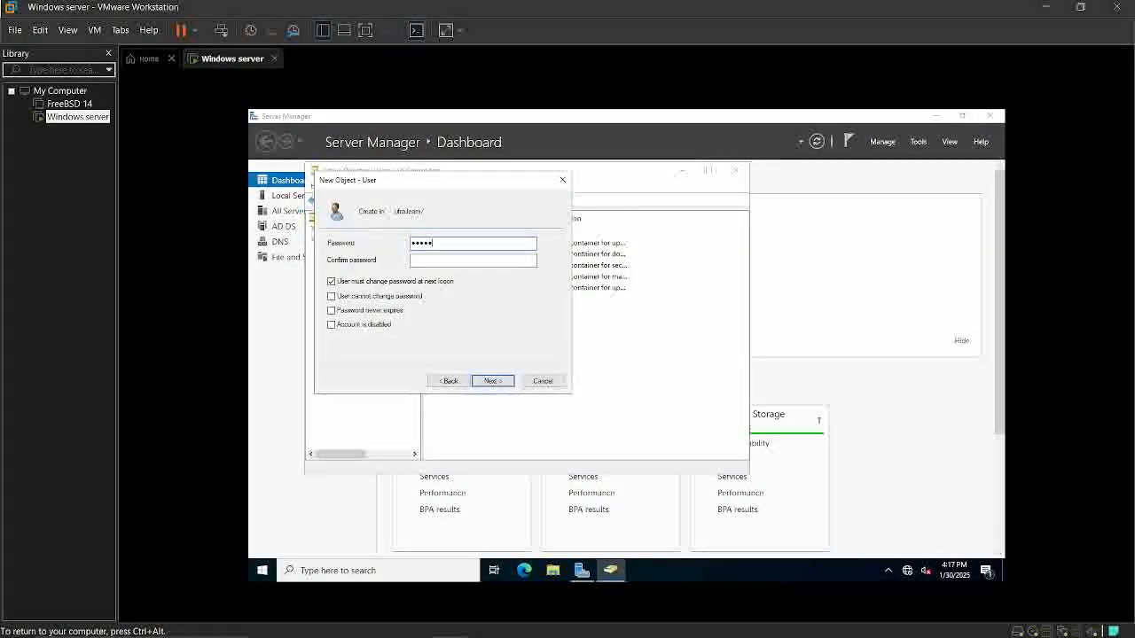
pyautogui.write('••')
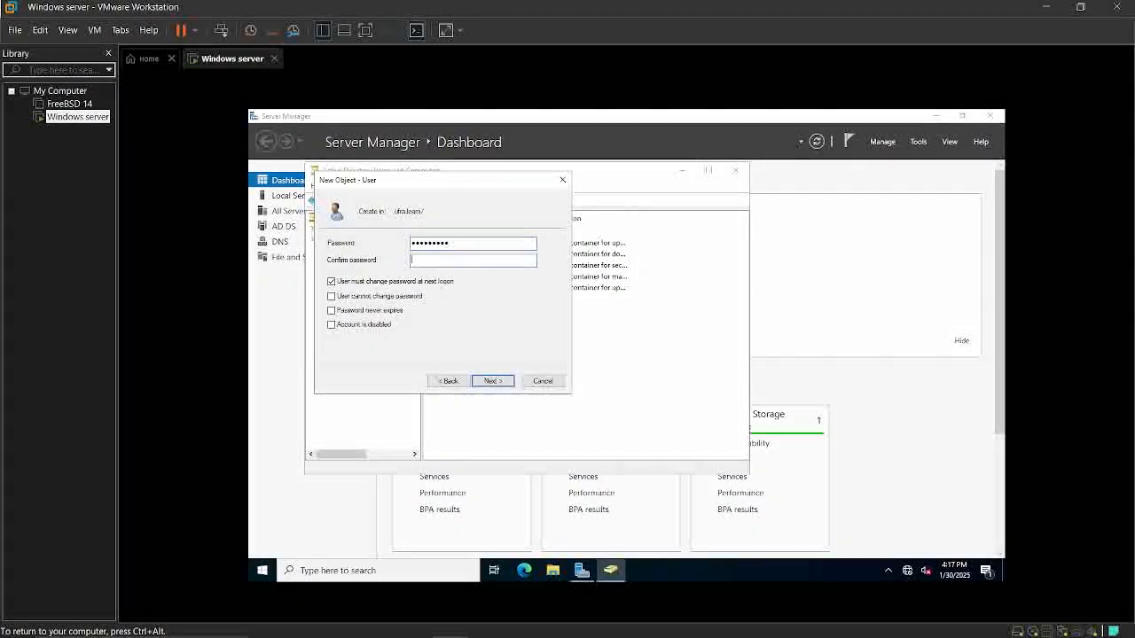
pyautogui.press('Tab')
pyautogui.write('•••••••••')
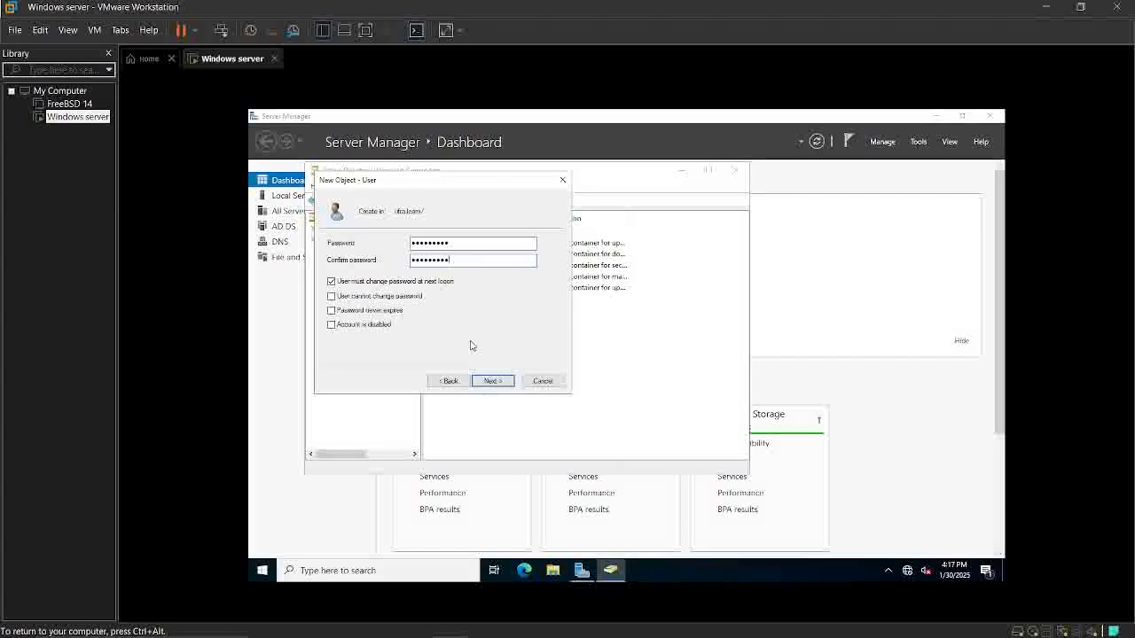
# Set the new user's password to never expire and finish creating the account
pyautogui.click(332, 310)
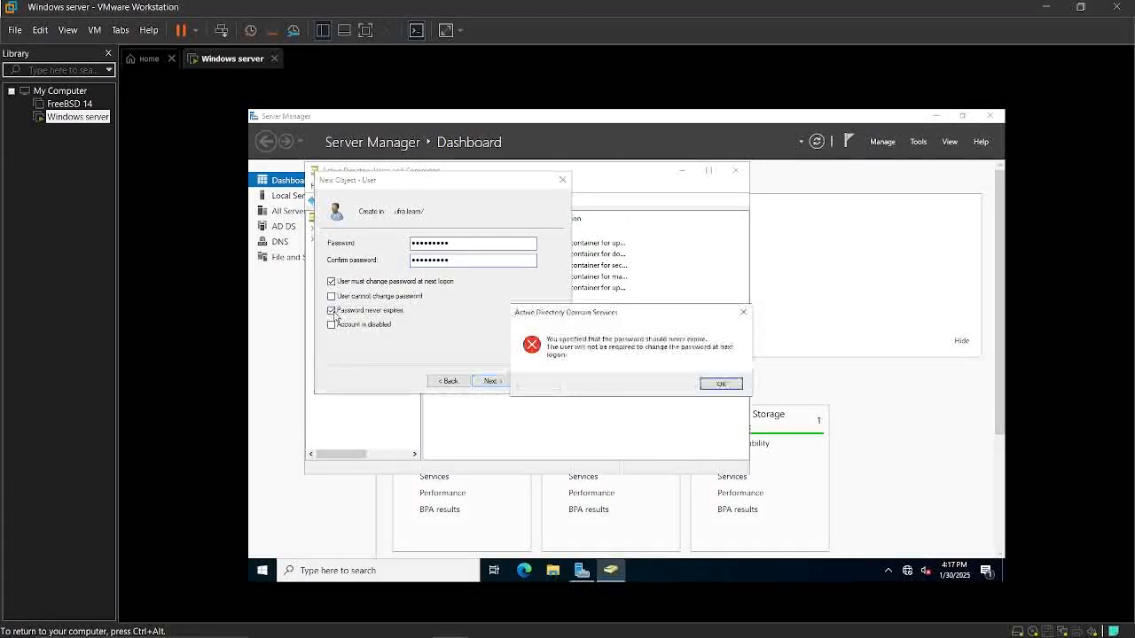
pyautogui.click(723, 384)
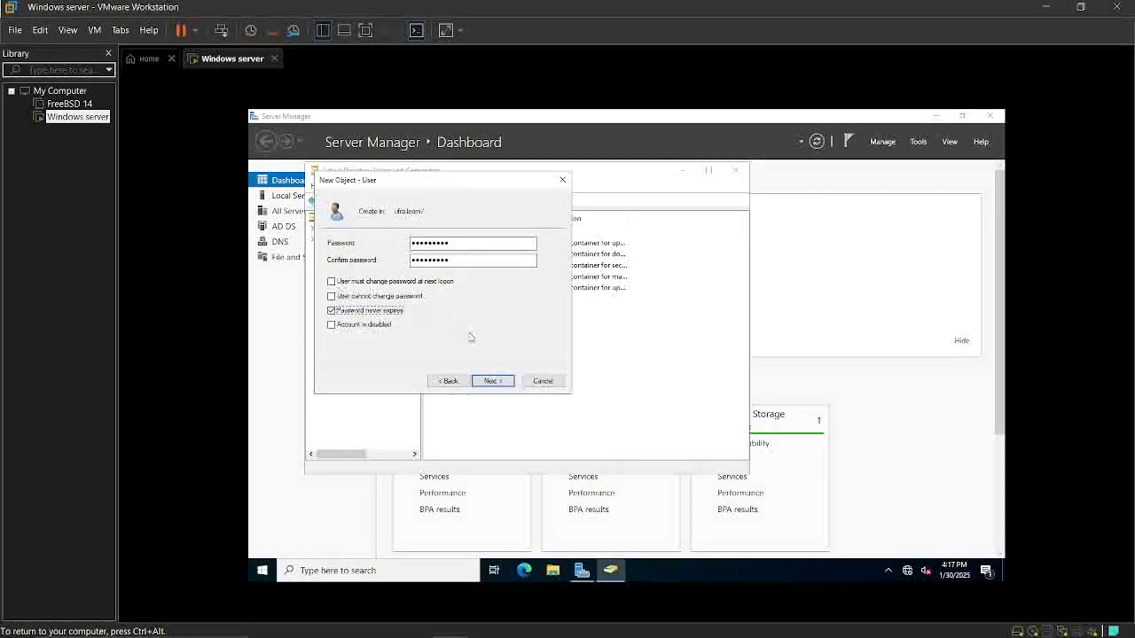
pyautogui.click(492, 381)
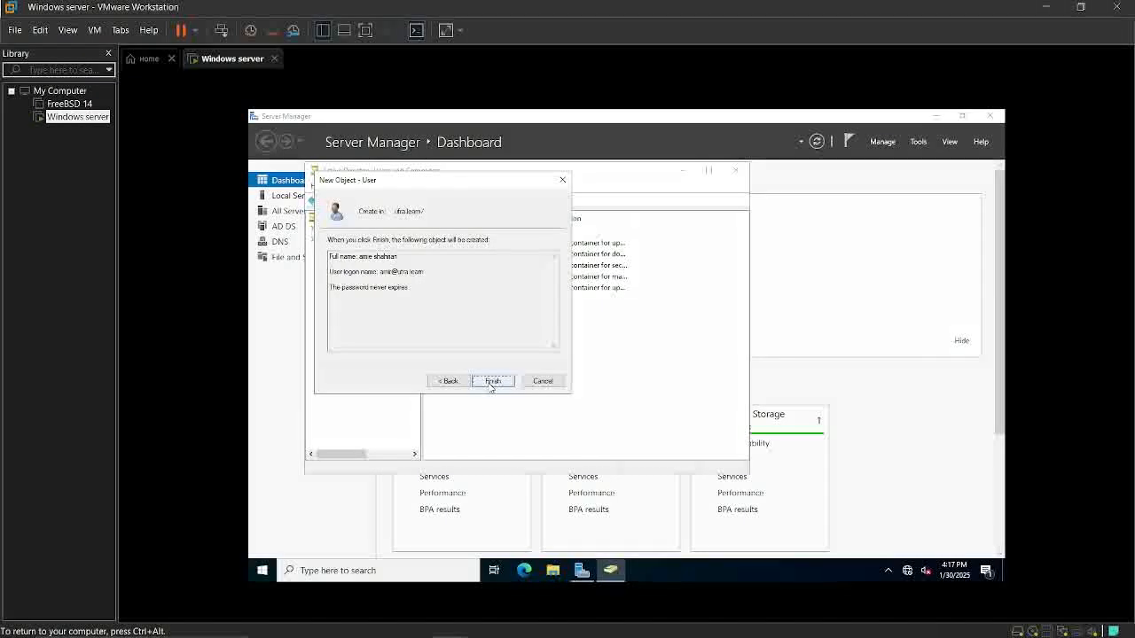
pyautogui.click(492, 382)
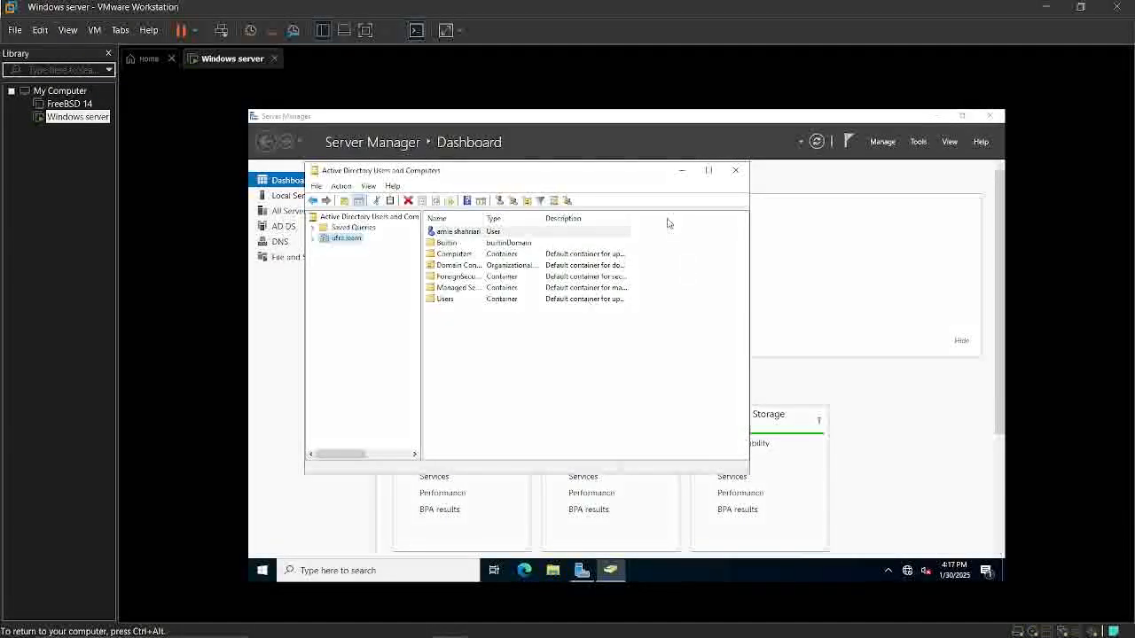
# Close Active Directory Users and Computers and Server Manager, and restart the server with the reason Other (Unplanned)
pyautogui.click(733, 173)
pyautogui.click(990, 116)
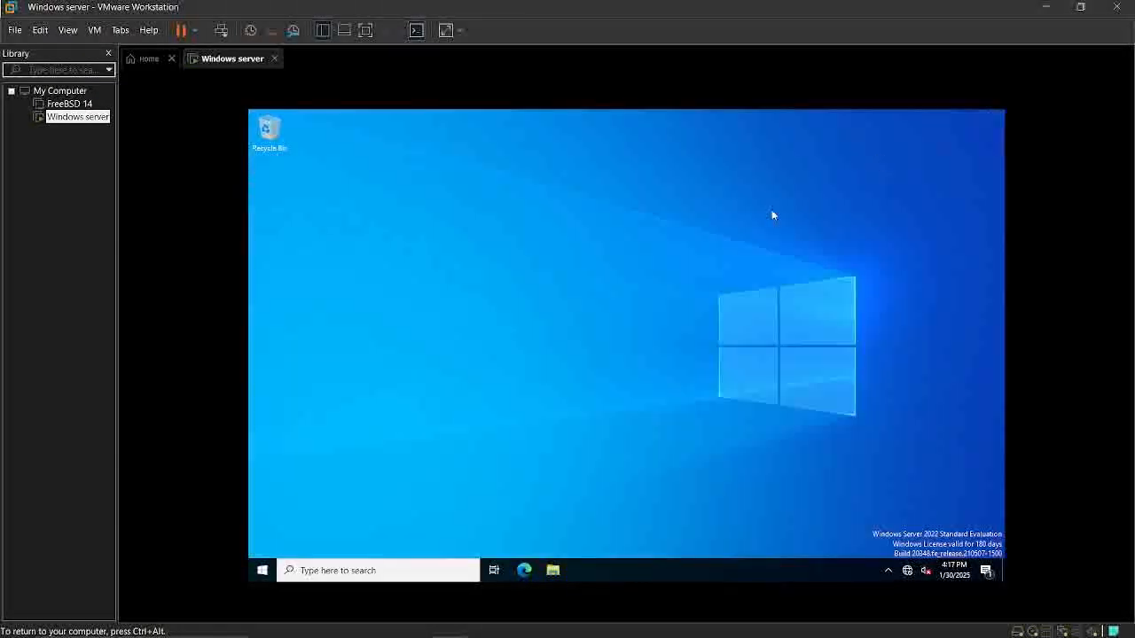
pyautogui.click(262, 570)
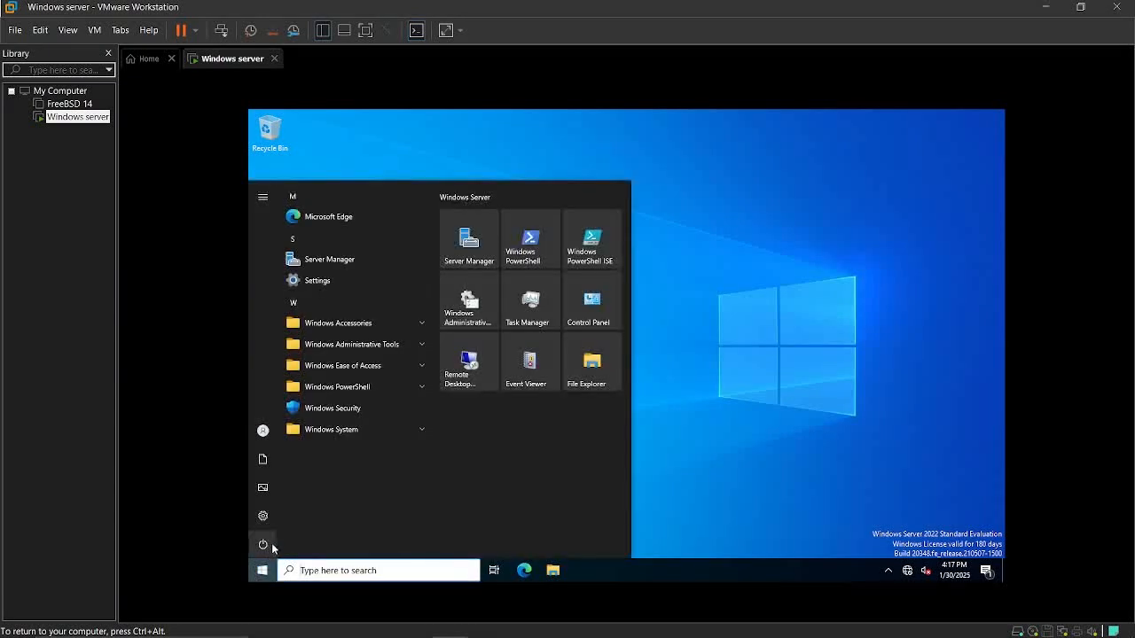
pyautogui.click(263, 544)
pyautogui.click(282, 516)
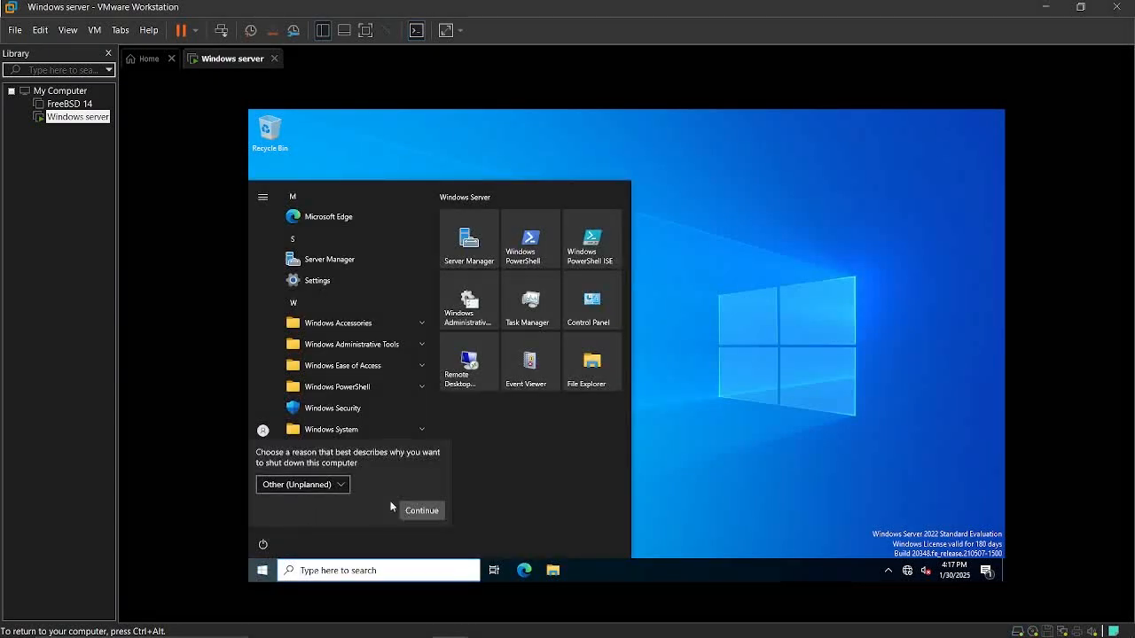
pyautogui.click(412, 510)
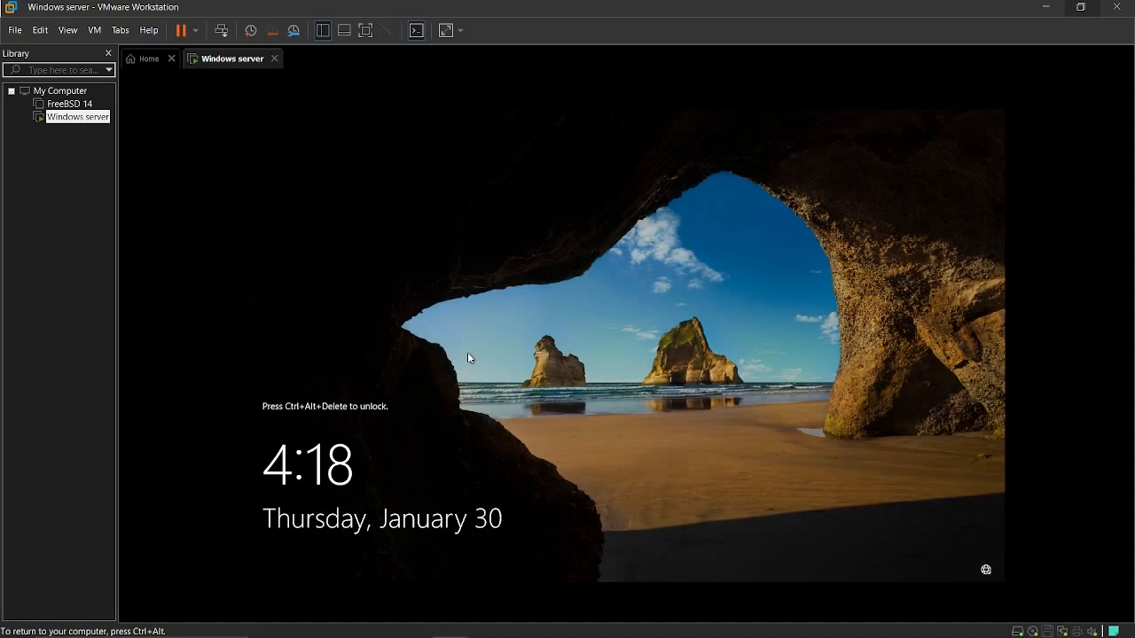
# Unlock the virtual machine's lock screen to reach the sign-in prompt and close the host's Task Manager window
pyautogui.hotkey('ctrl', 'alt', 'Delete')
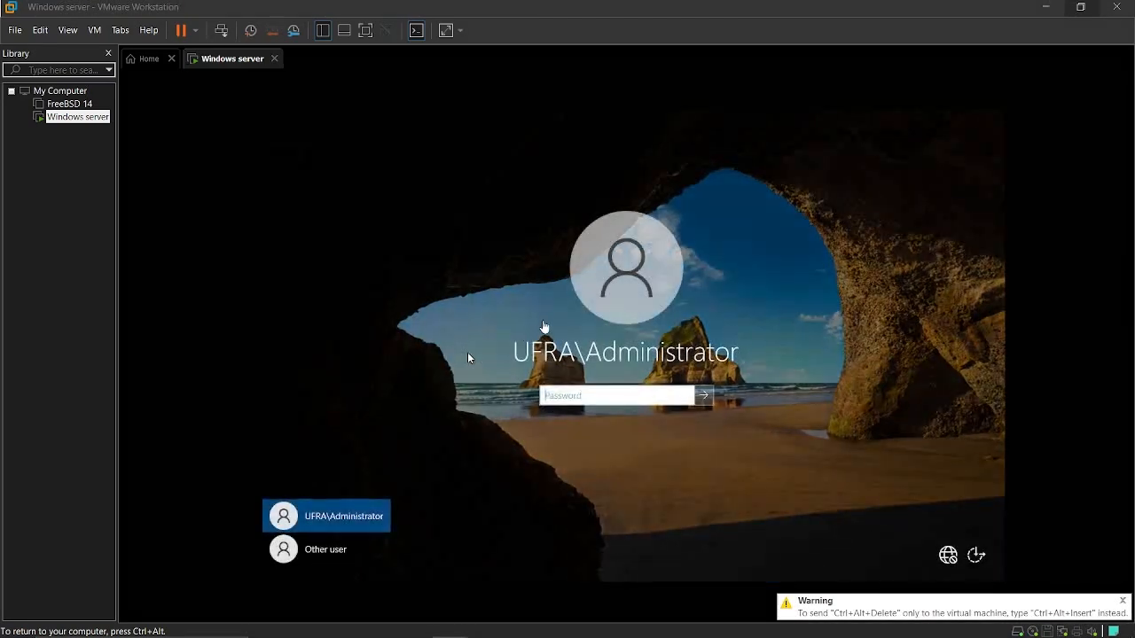
pyautogui.hotkey('ctrl', 'shift', 'Escape')
pyautogui.click(901, 17)
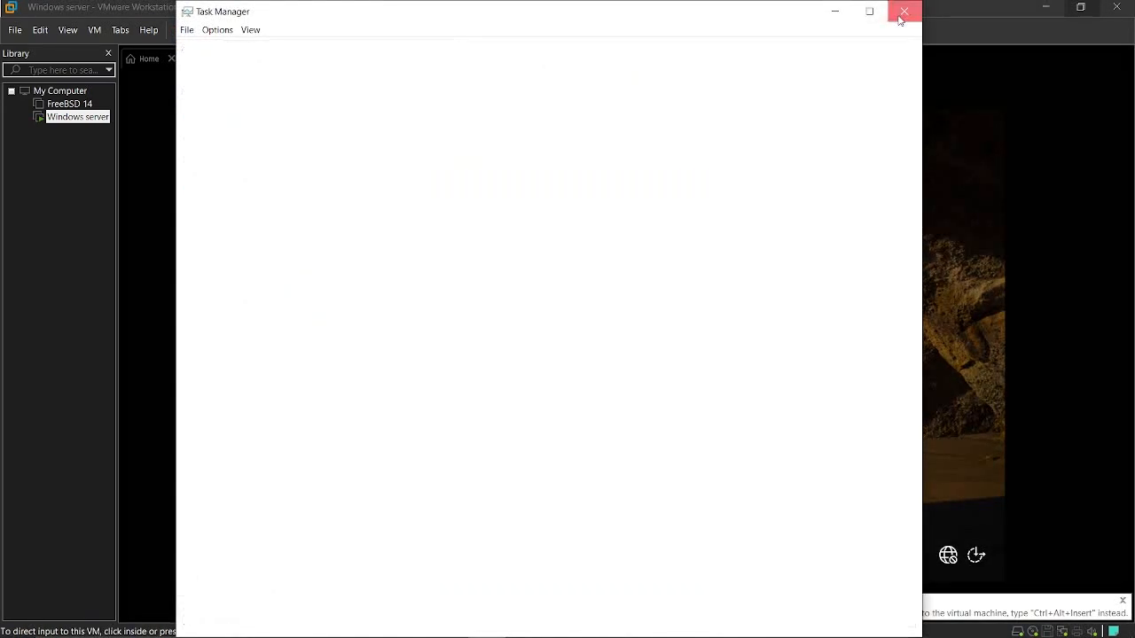
# Sign in to the UFRA domain as another user with the new user's logon name and account password, and close Server Manager
pyautogui.click(387, 549)
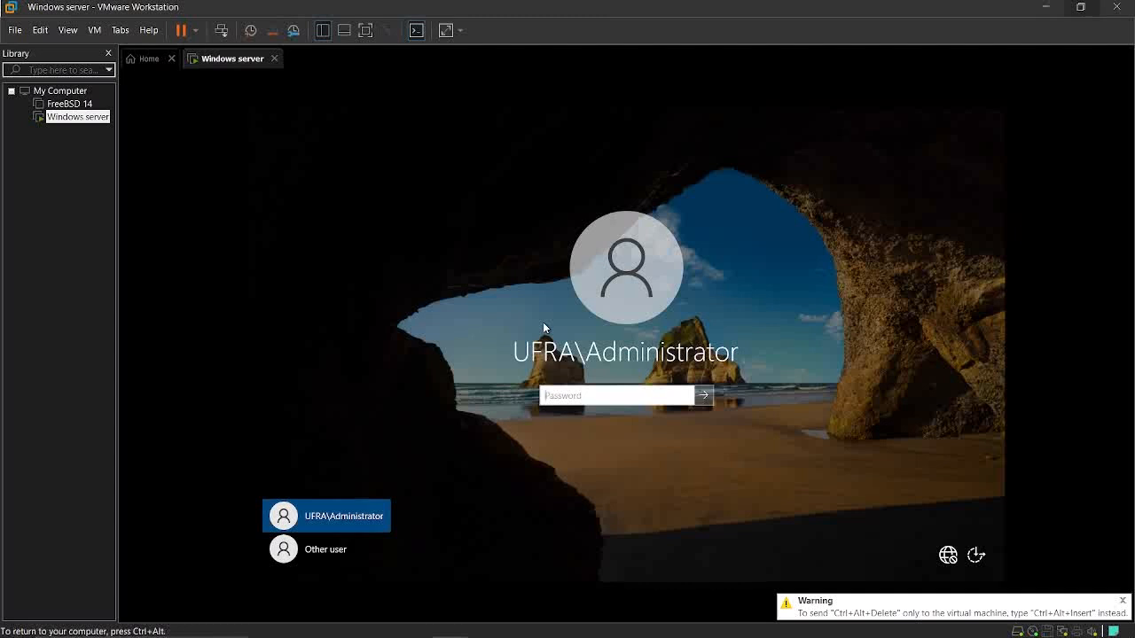
pyautogui.click(315, 553)
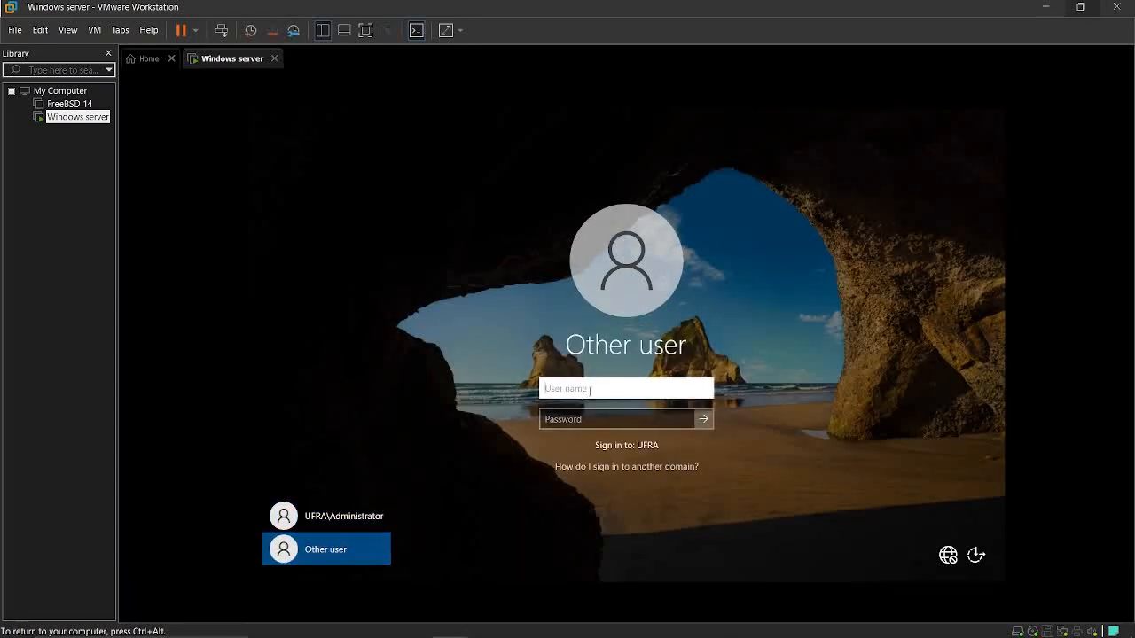
pyautogui.write('amir')
pyautogui.press('Tab')
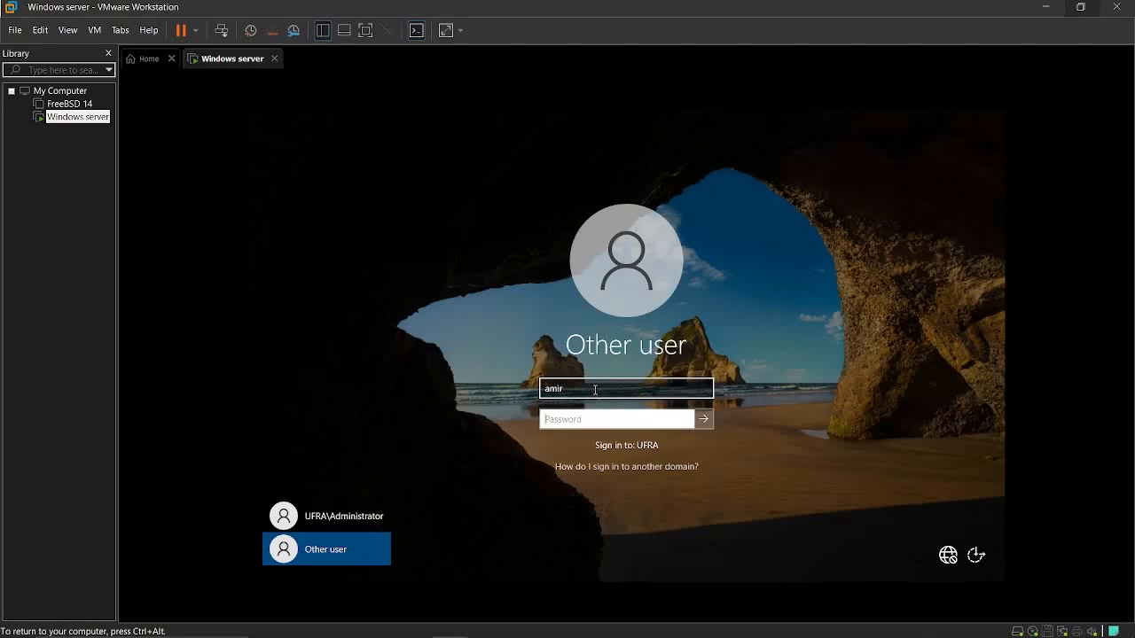
pyautogui.write('•')
pyautogui.press('Return')
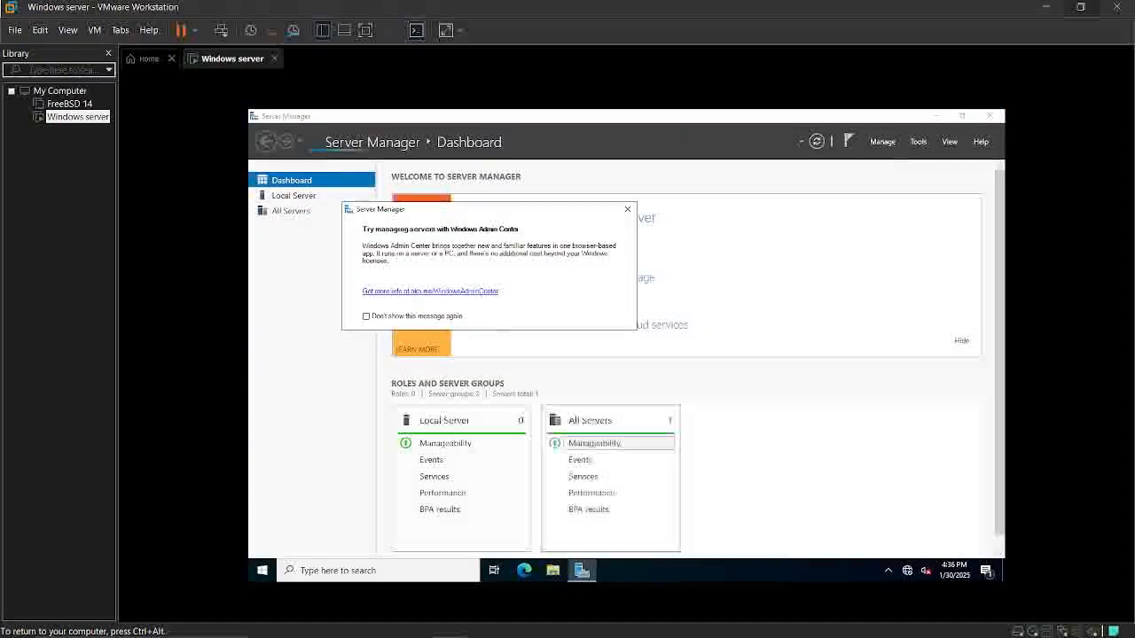
pyautogui.click(989, 117)
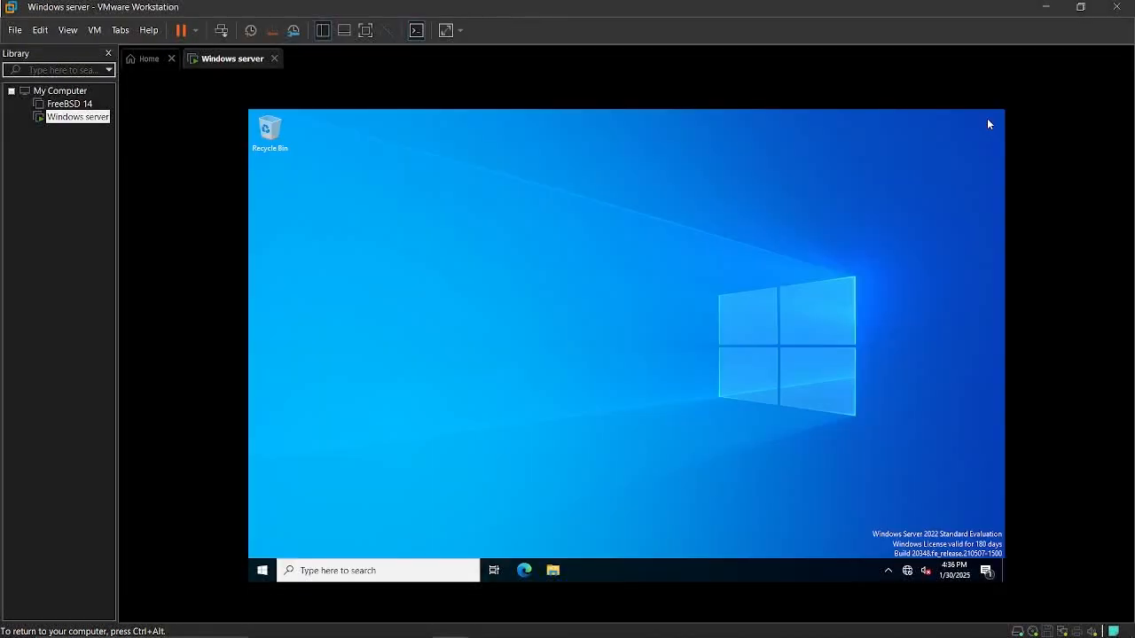